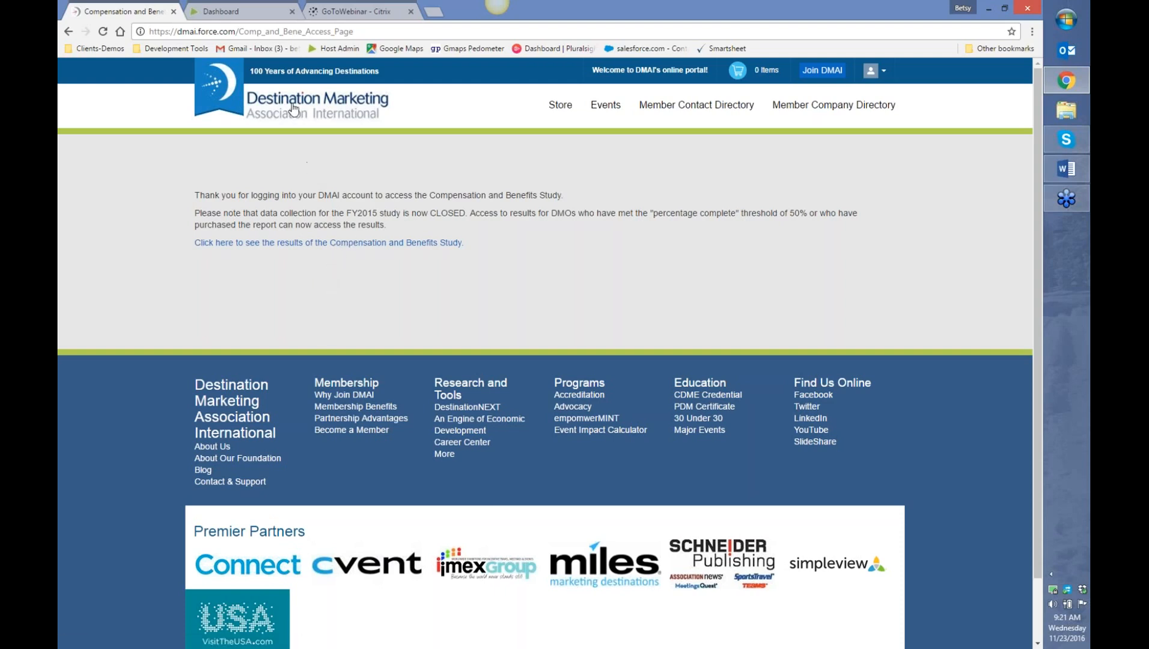
- Switch to the Dashboard tab to bring up the DMAI 2015 results welcome notice
left_click(264, 12)
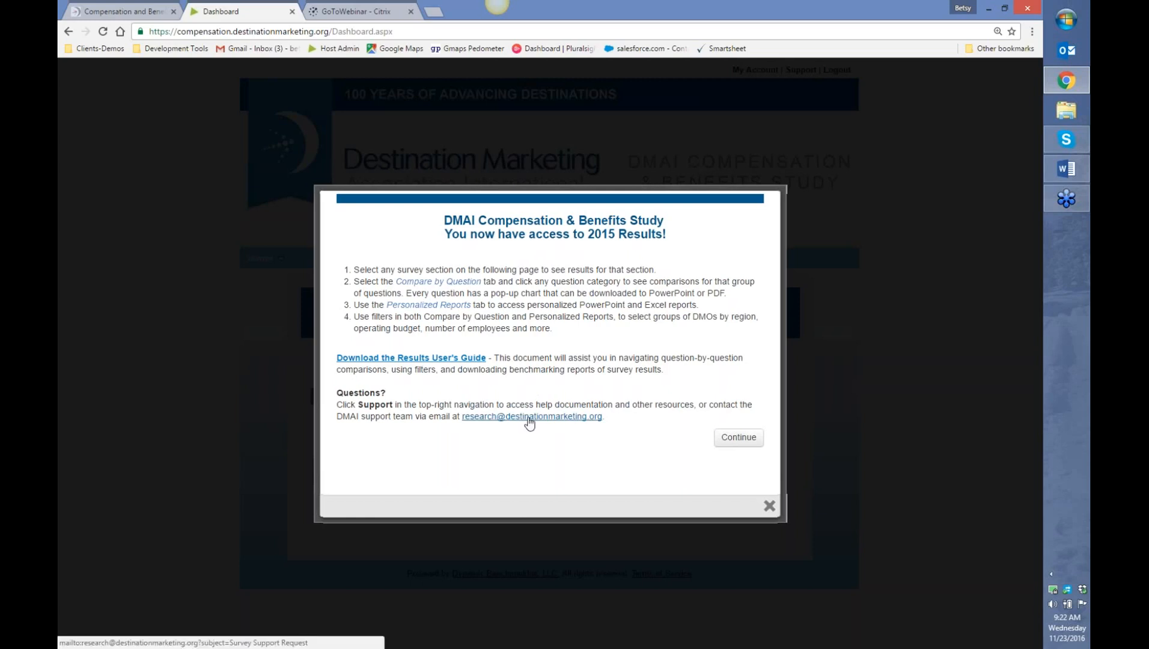
- Continue past the 2015 welcome notice to reveal the Profile, Compensation and Benefits sections
left_click(738, 436)
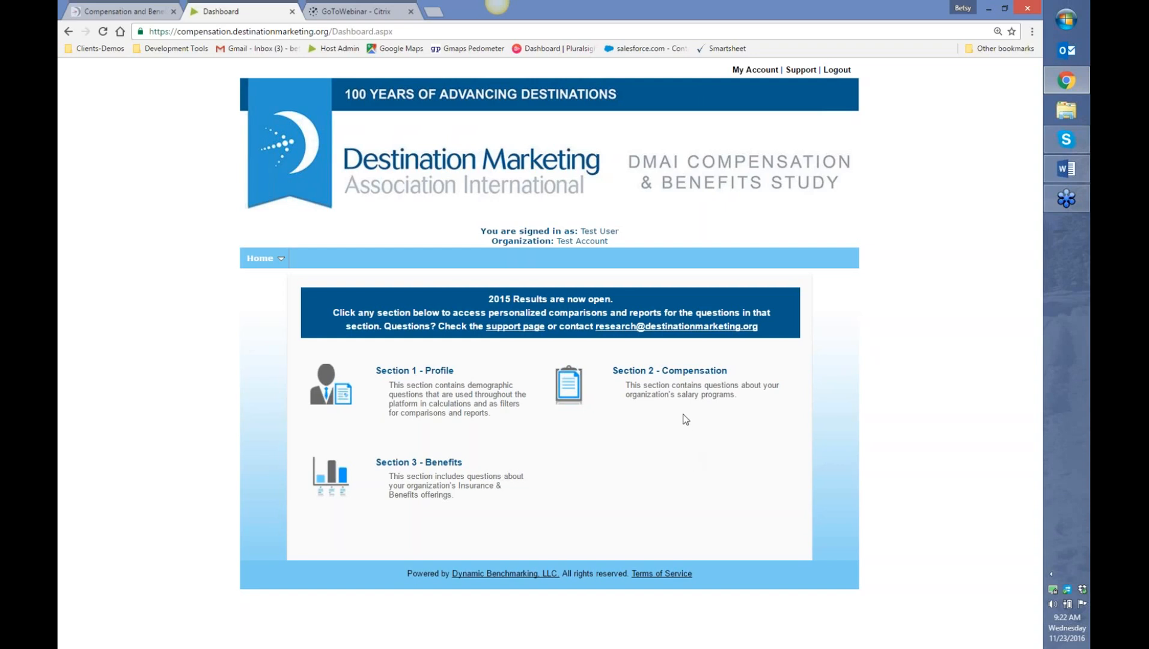
- Open Section 2 – Compensation and view its six position categories at 63% completion
left_click(682, 377)
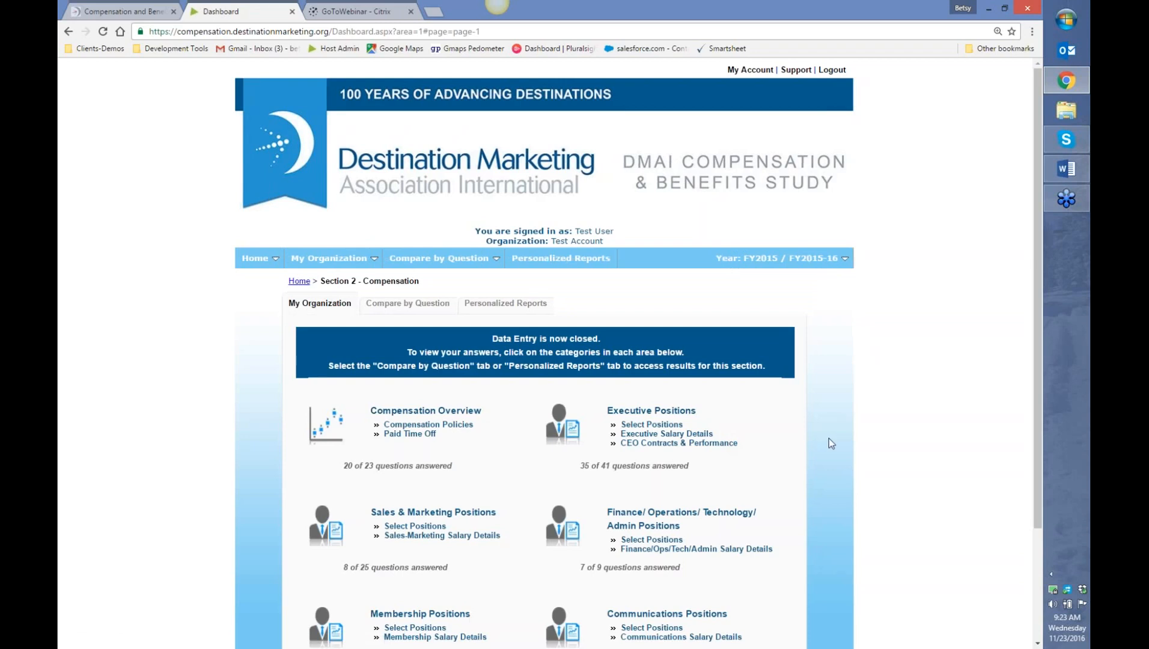
scroll(830, 442, "down", 2)
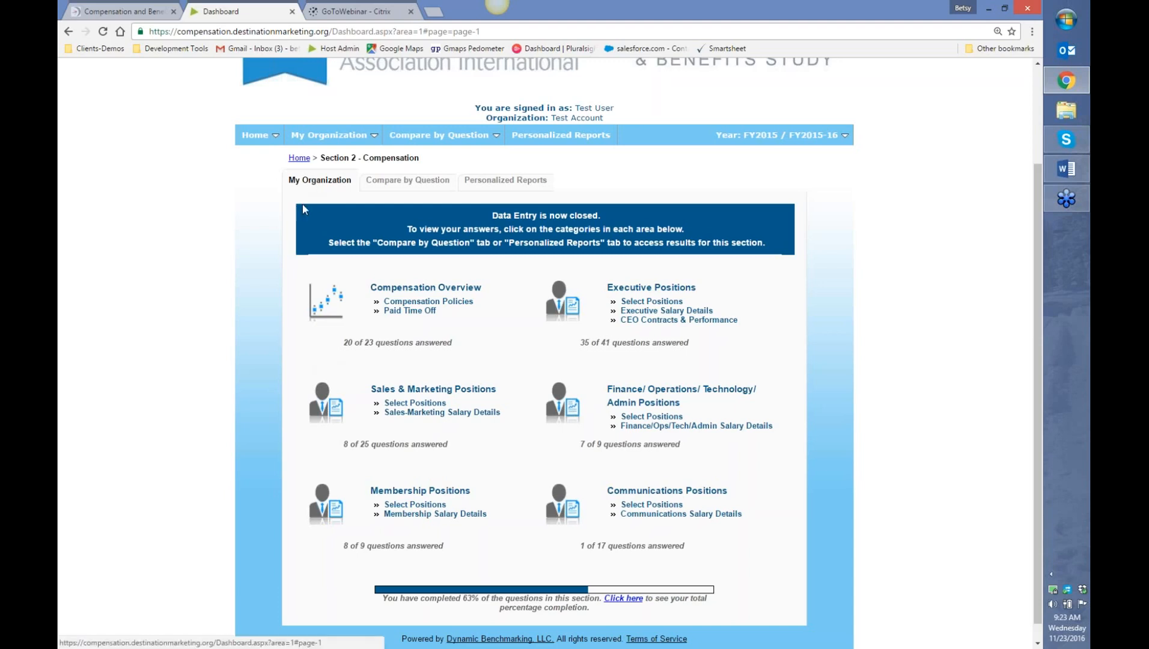
- Review the Compensation Policies answers on organization-wide salary increases and incentive plans
left_click(450, 304)
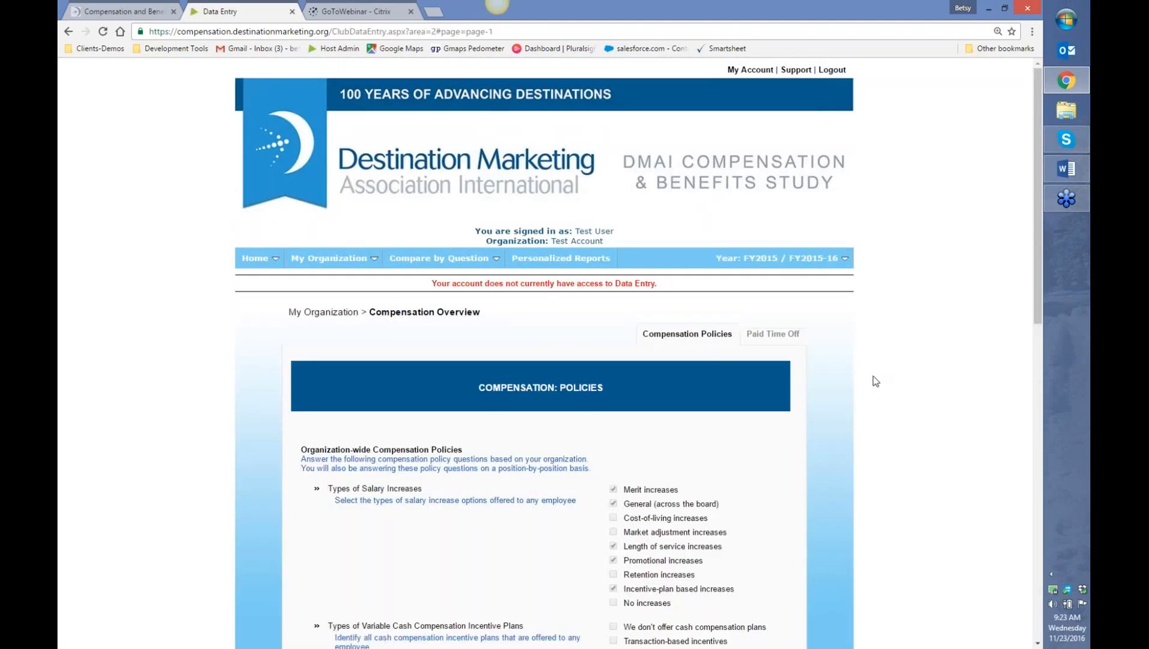
scroll(875, 381, "down", 1)
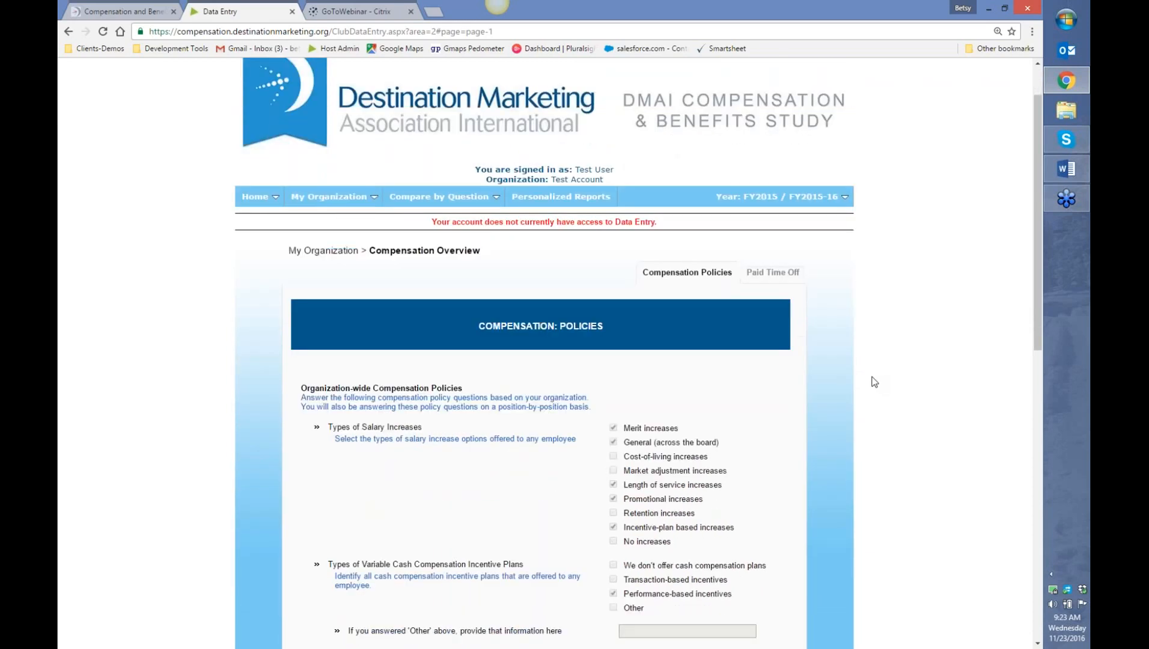
scroll(874, 382, "down", 1)
scroll(873, 382, "down", 1)
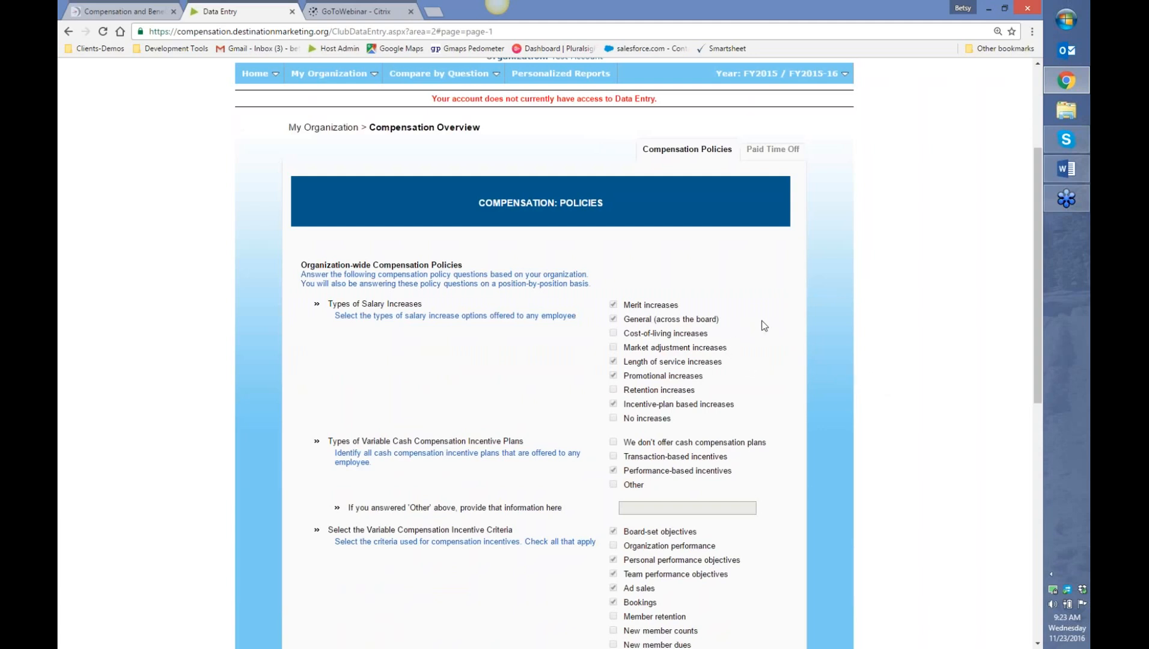
scroll(763, 325, "down", 1)
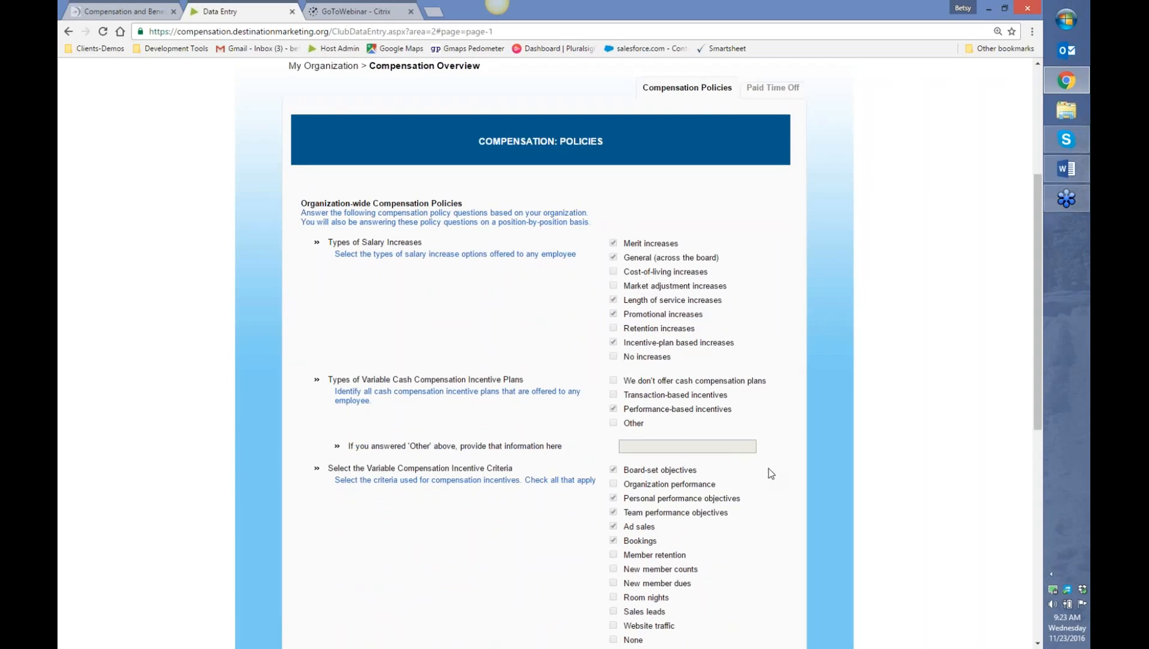
scroll(771, 474, "up", 2)
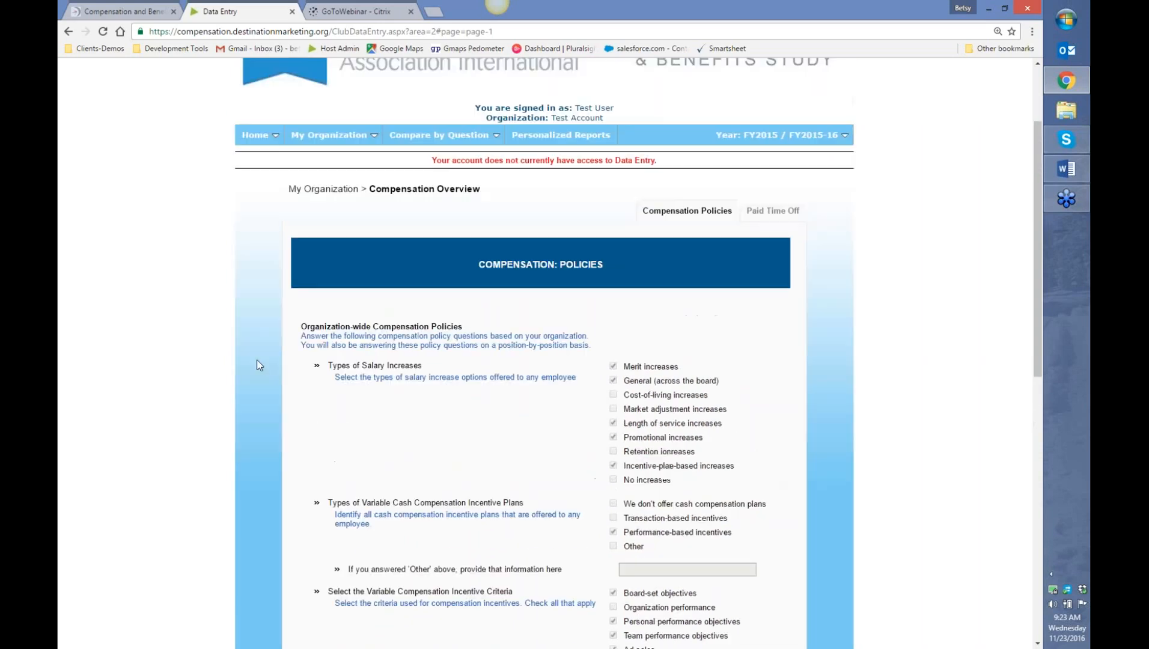
- Return to the Section 2 – Compensation overview and switch to the Compare by Question view
left_click(328, 139)
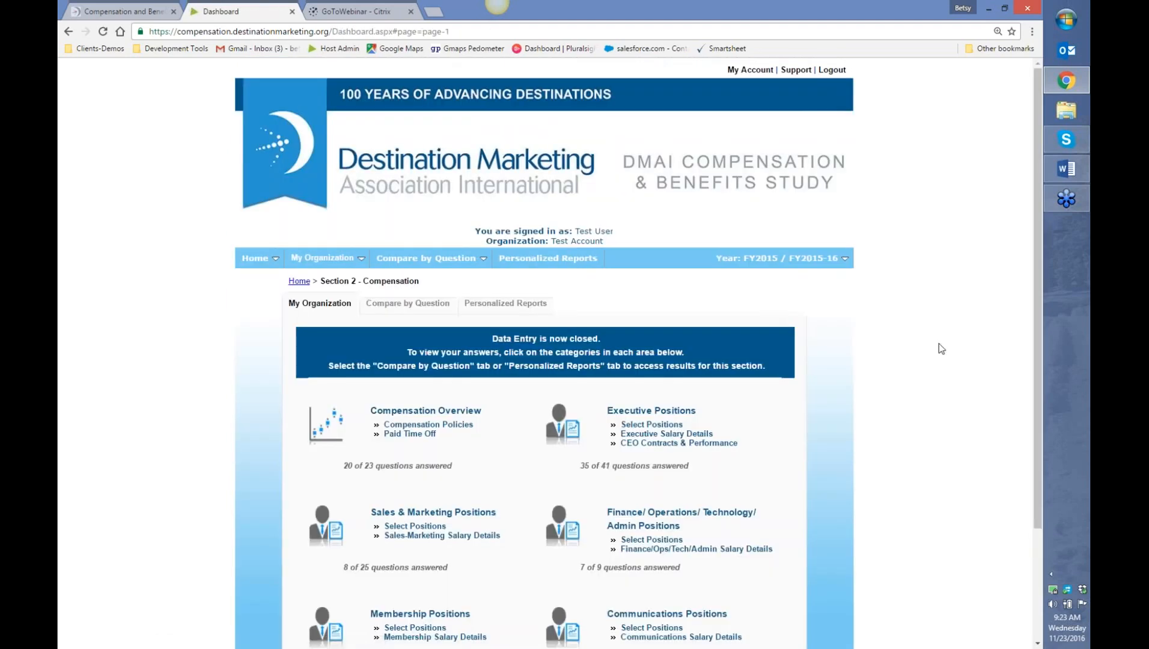
scroll(905, 348, "down", 2)
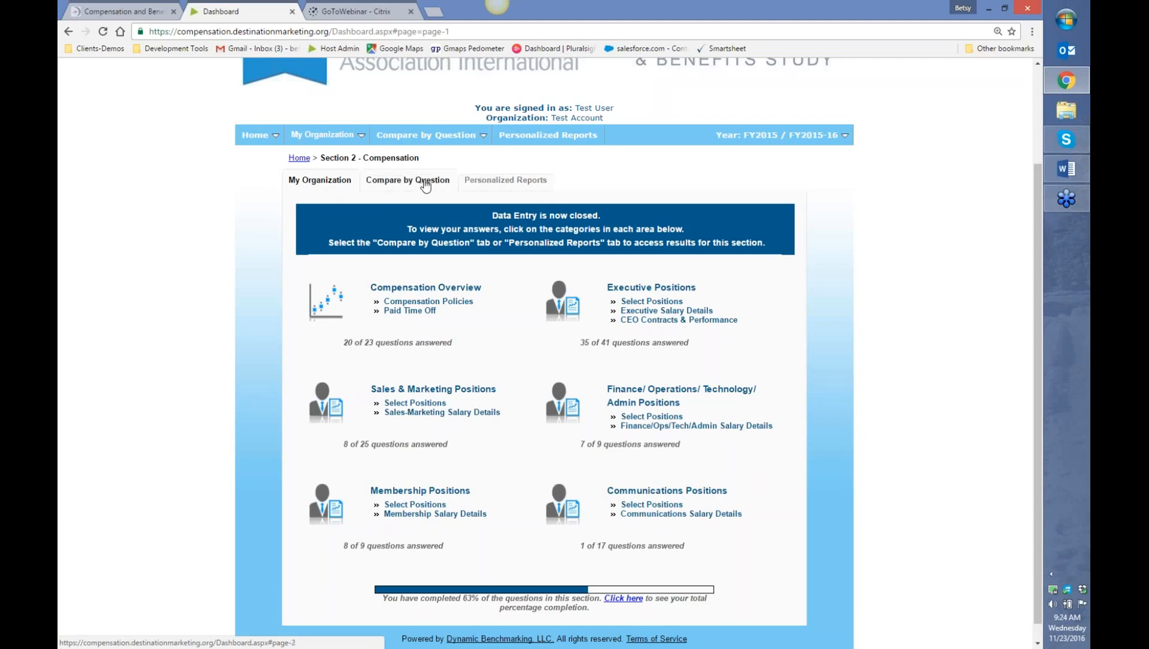
left_click(425, 181)
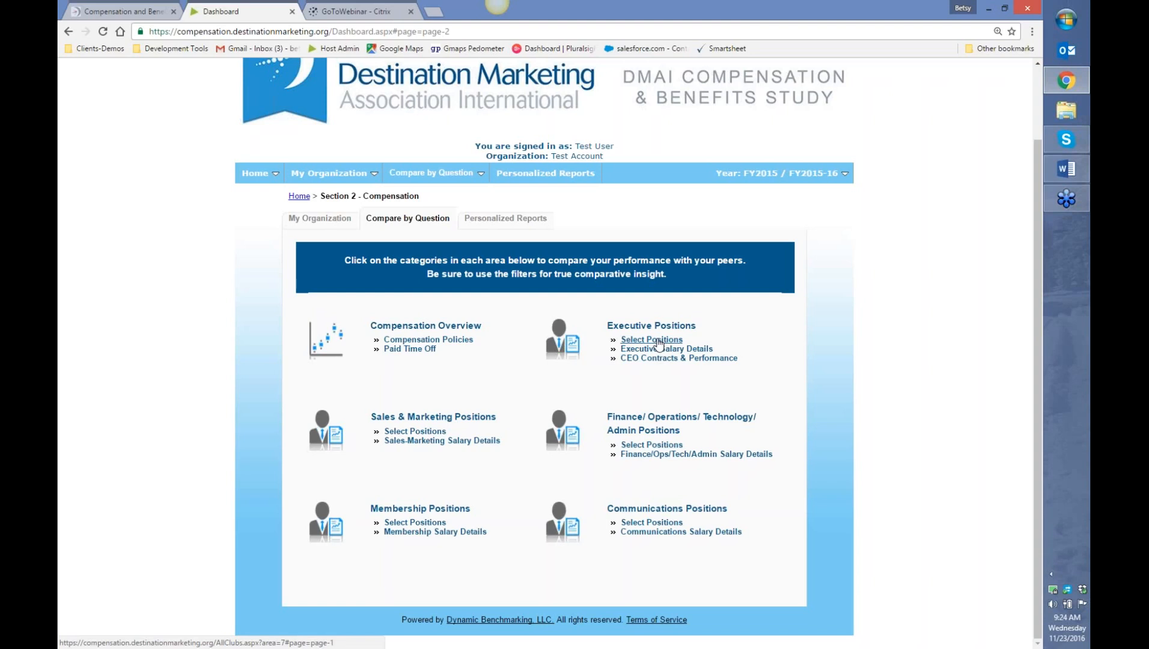
- Show the Executive Positions peer comparison results, averaging 211 responses per question
left_click(659, 342)
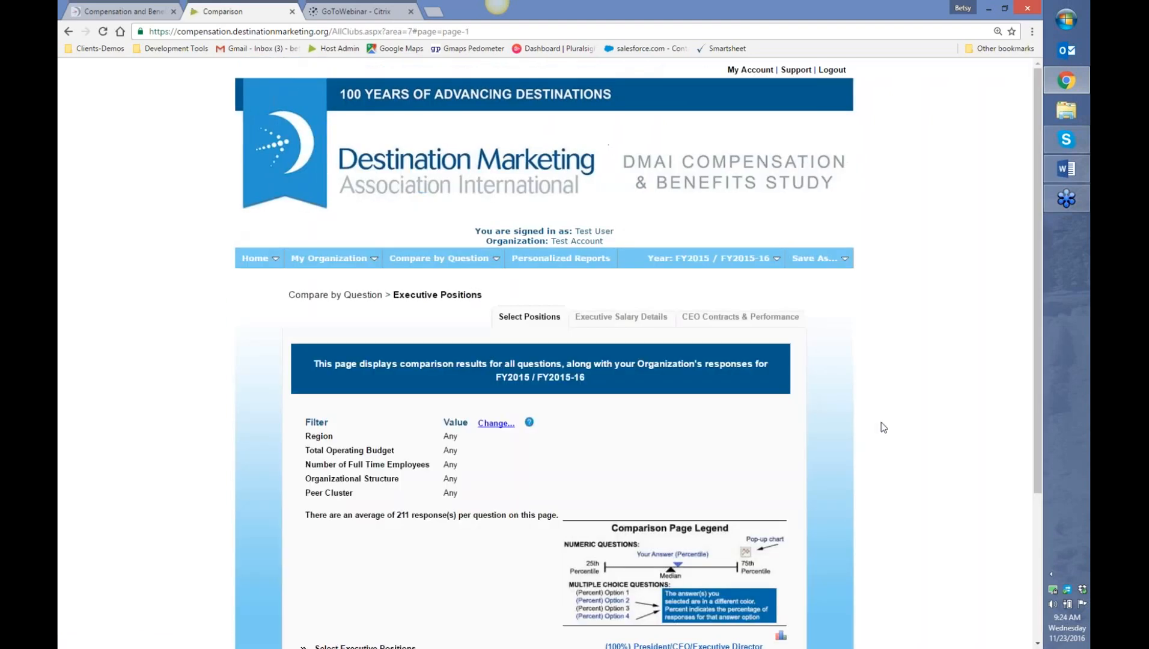
scroll(880, 422, "down", 3)
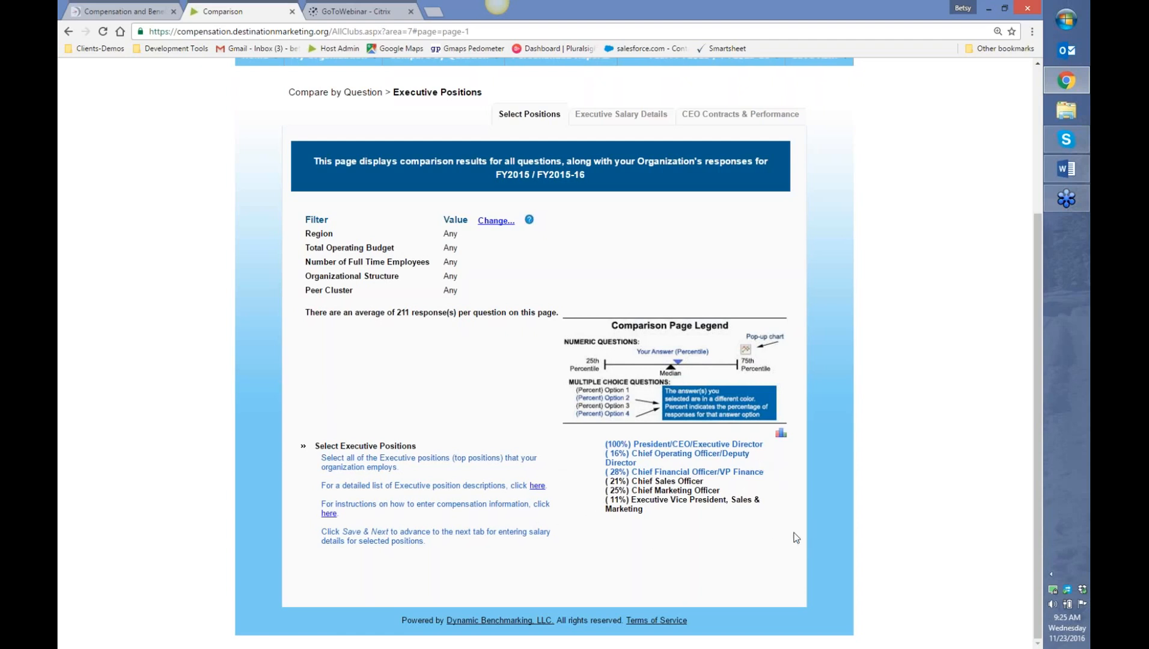
left_click(780, 436)
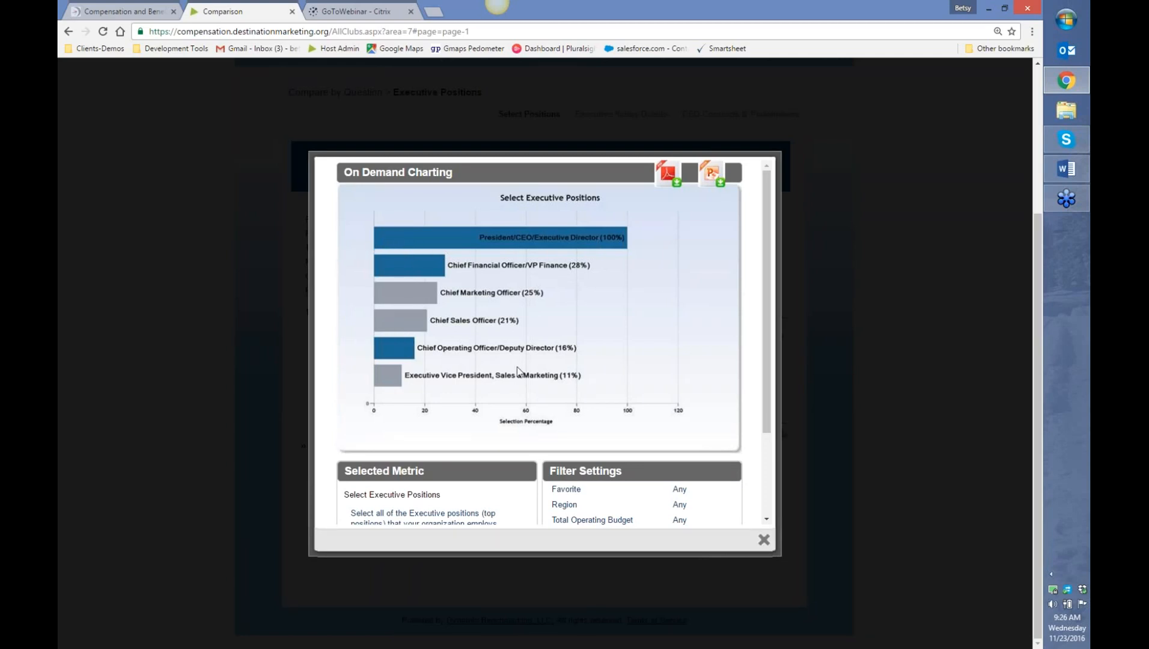
left_click(763, 540)
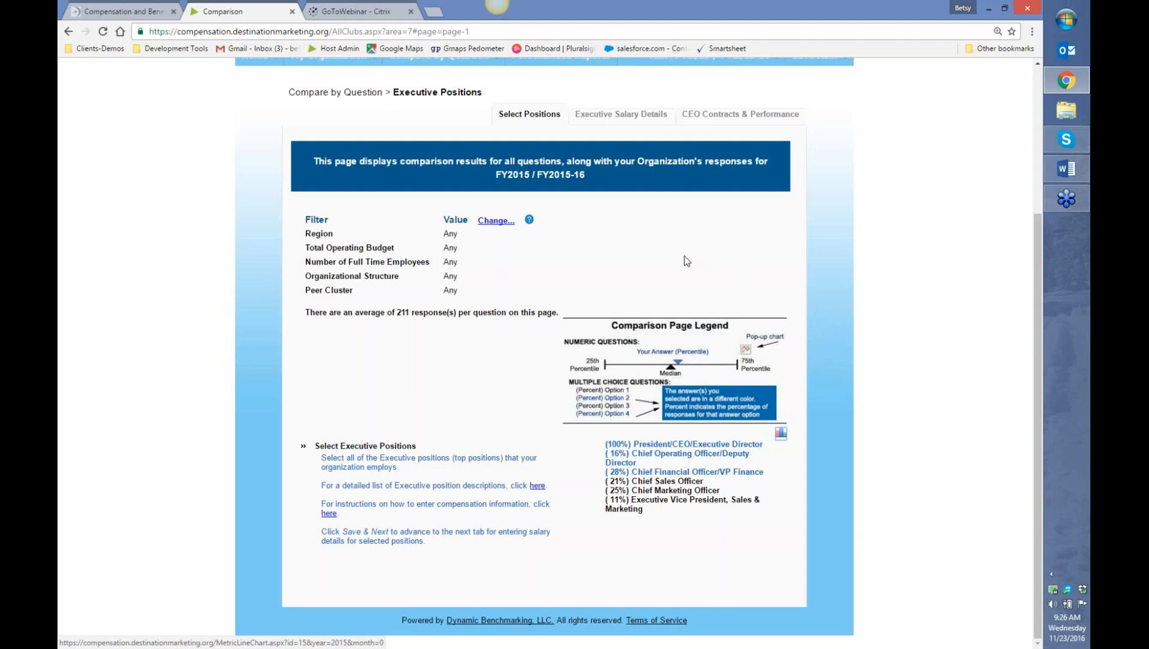
left_click(620, 119)
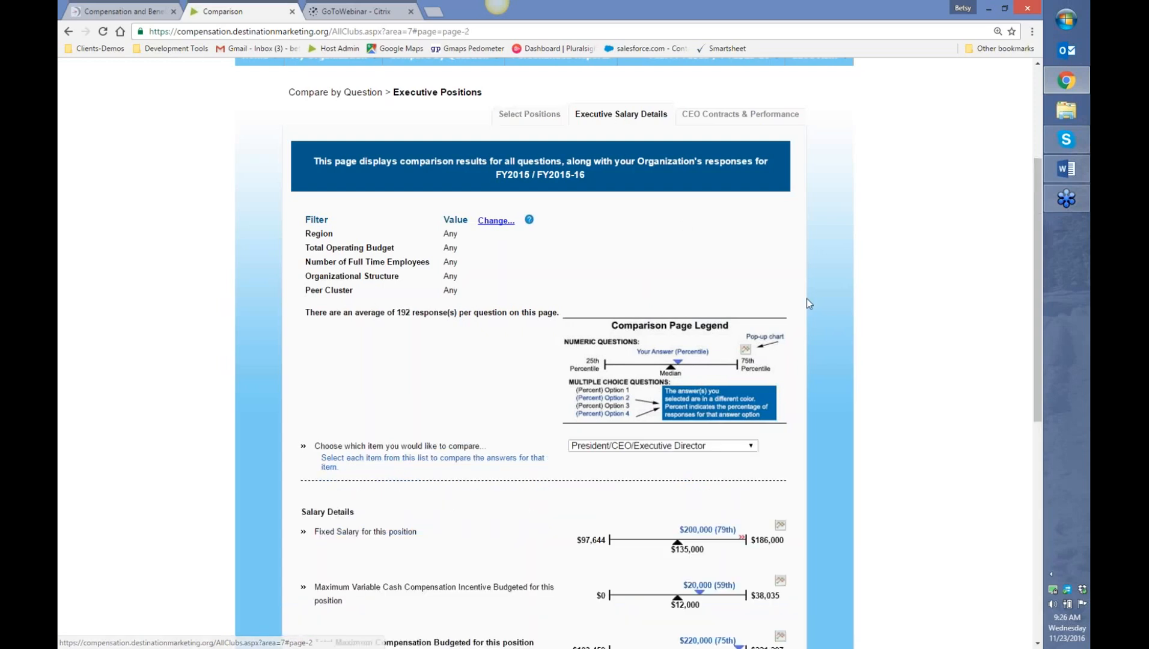
scroll(854, 308, "down", 3)
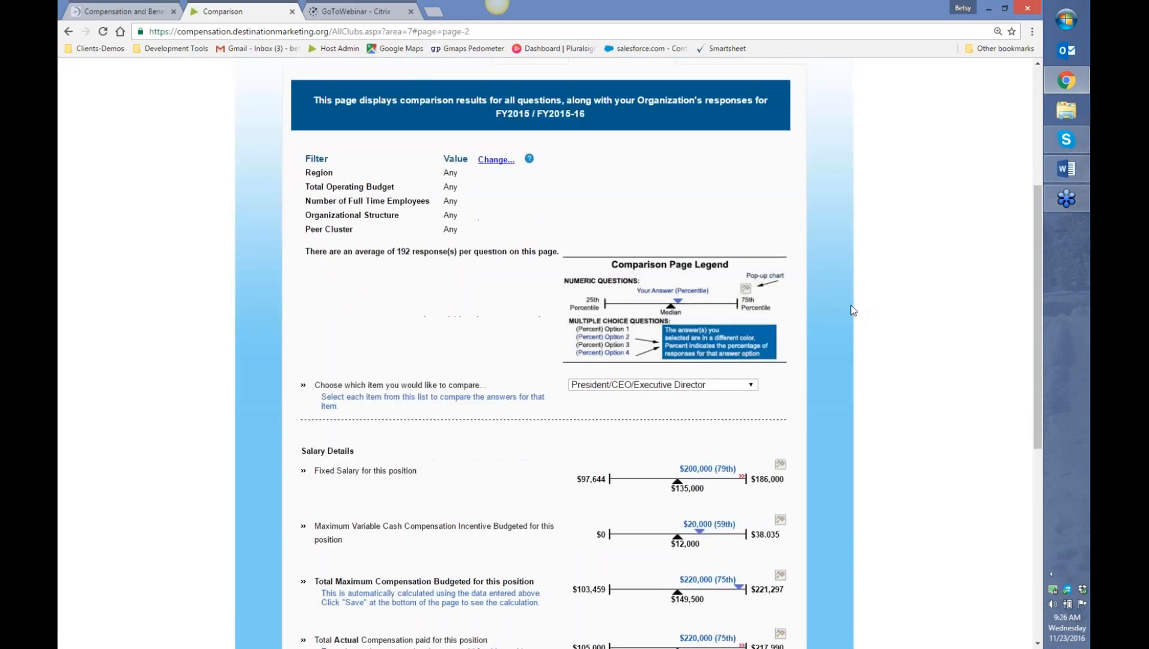
scroll(851, 310, "down", 2)
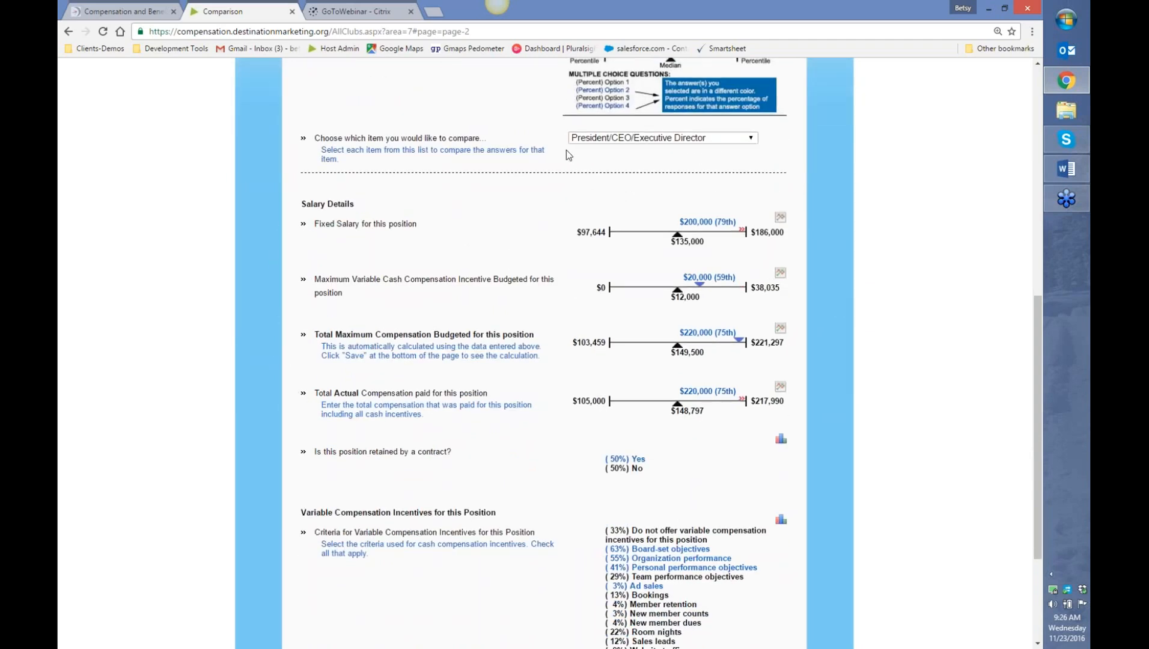
left_click(724, 139)
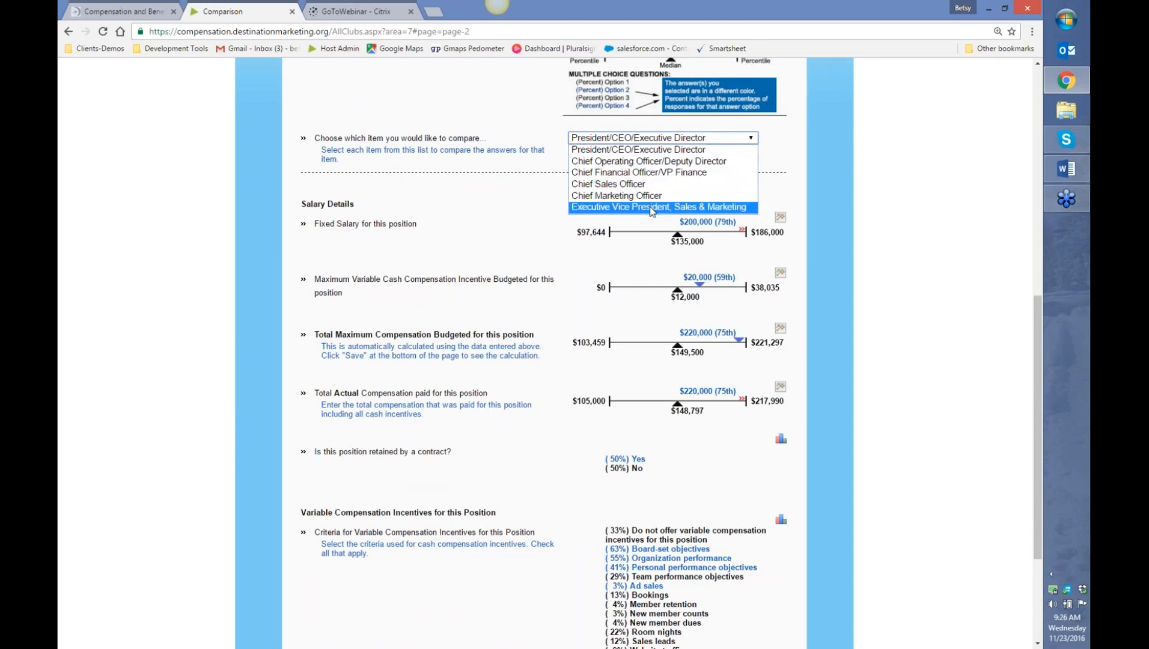
left_click(649, 148)
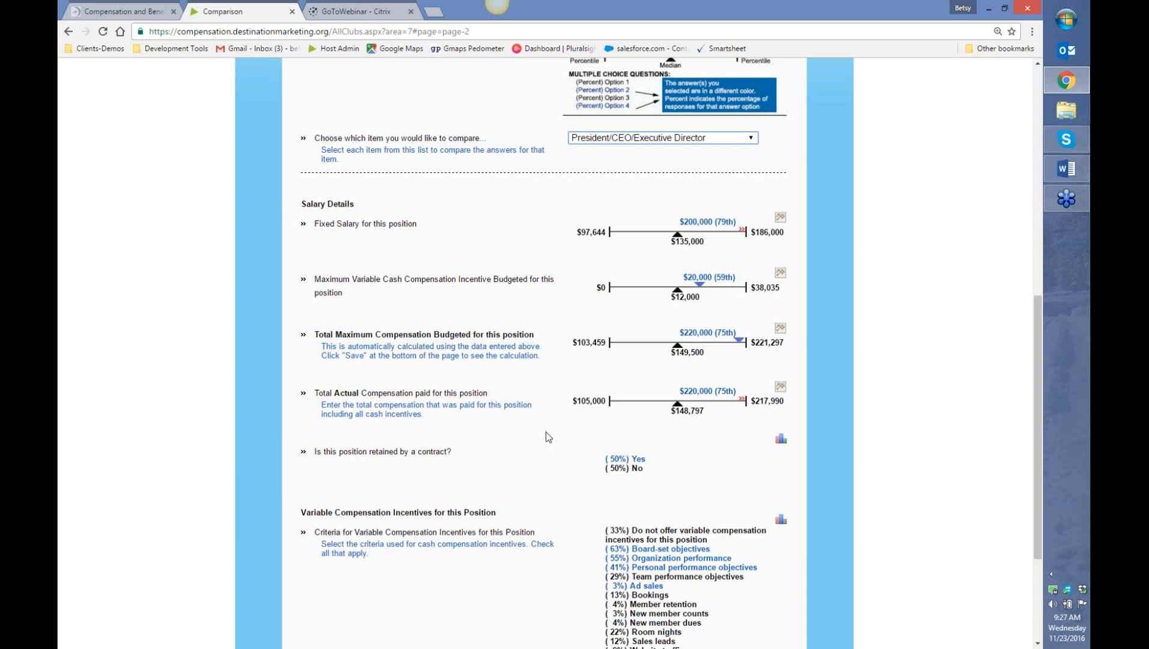
scroll(546, 436, "down", 1)
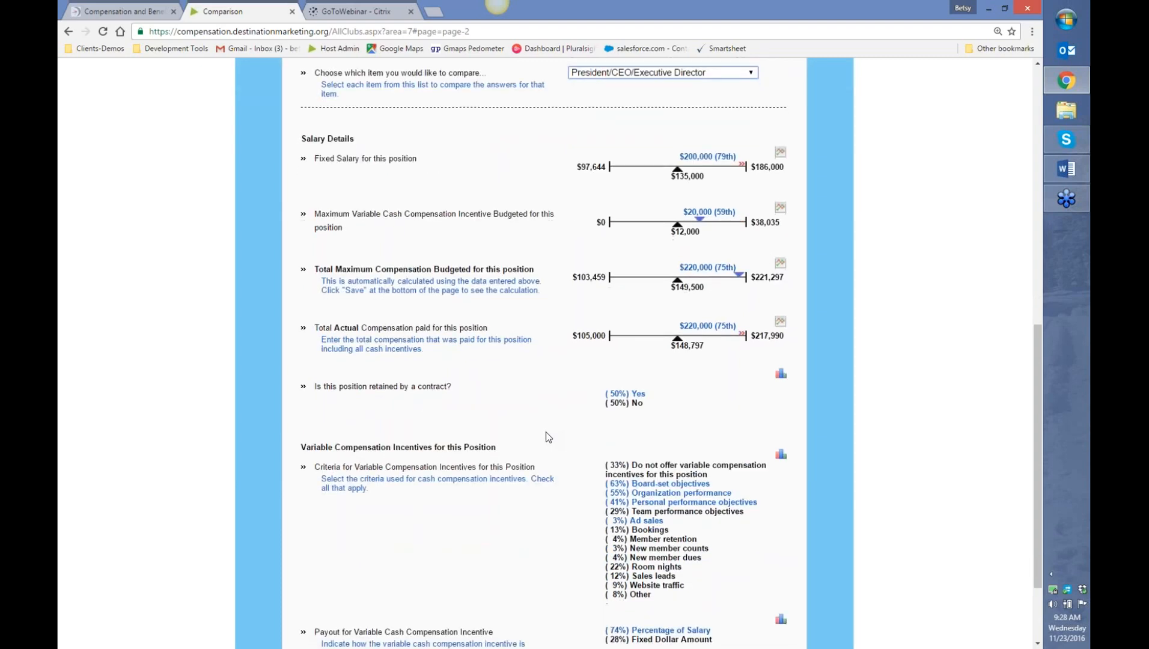
scroll(545, 436, "down", 1)
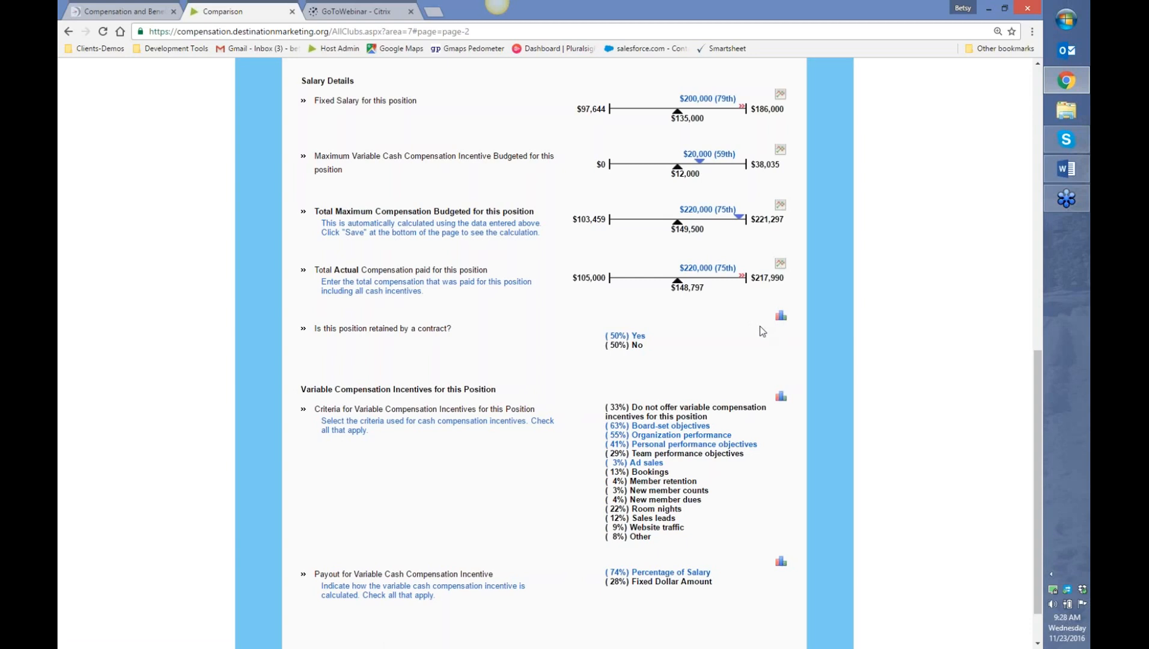
scroll(762, 331, "up", 2)
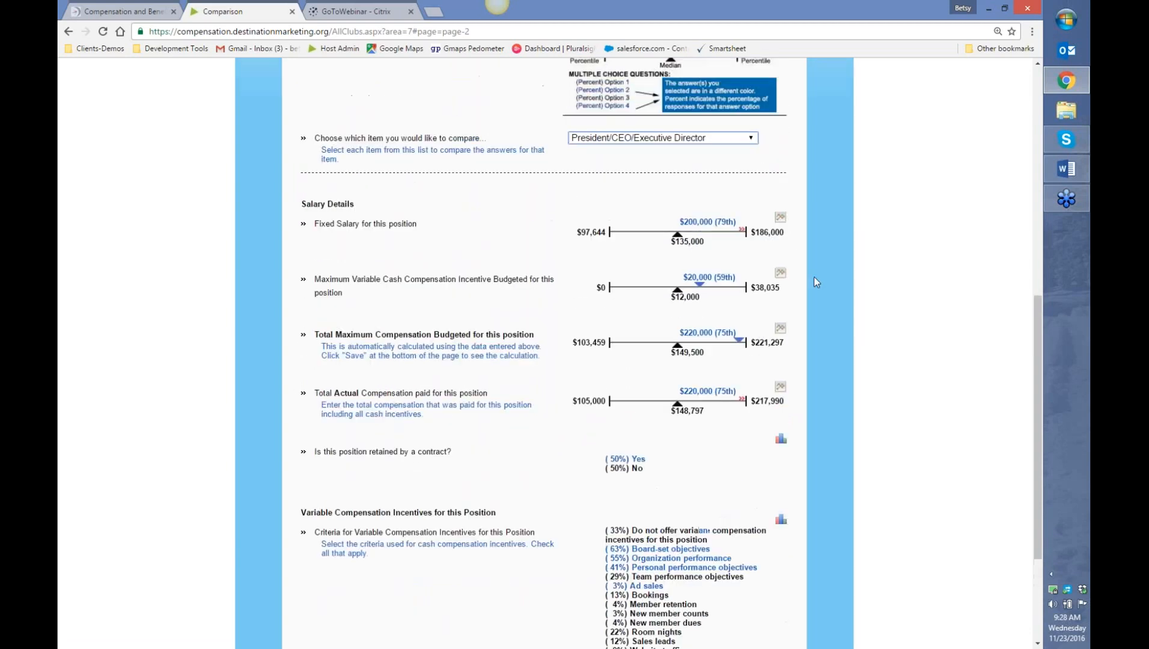
left_click(781, 220)
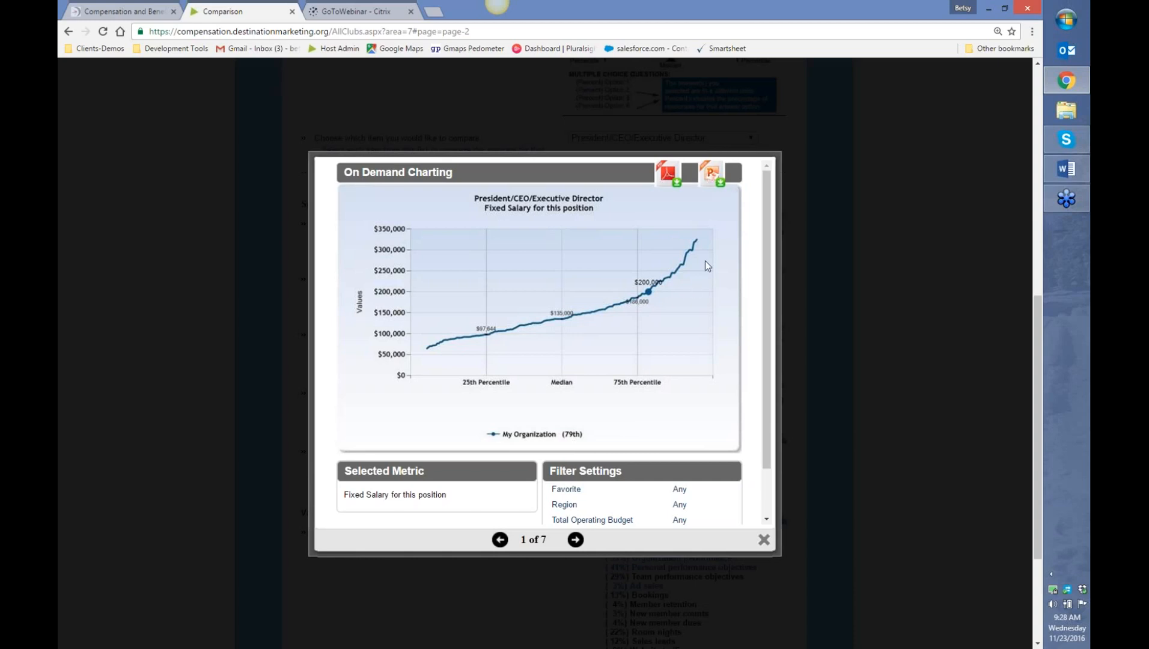
left_click(764, 542)
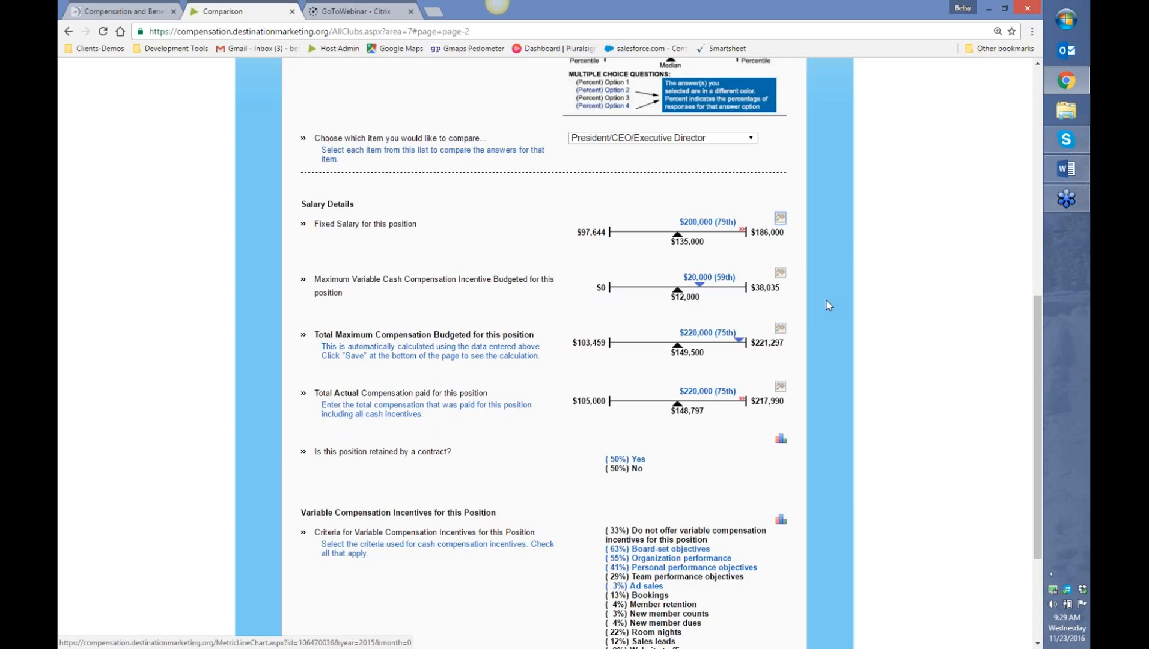
- Filter the President/CEO/Executive Director comparison to the Northeast region
scroll(828, 304, "up", 3)
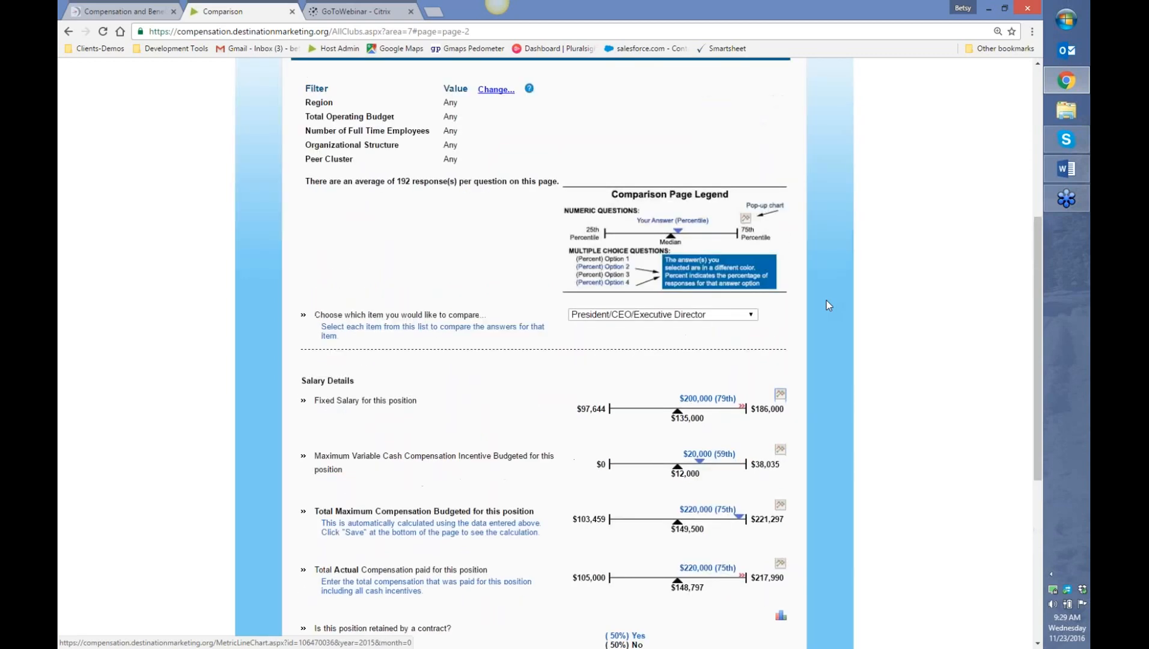
scroll(827, 304, "up", 2)
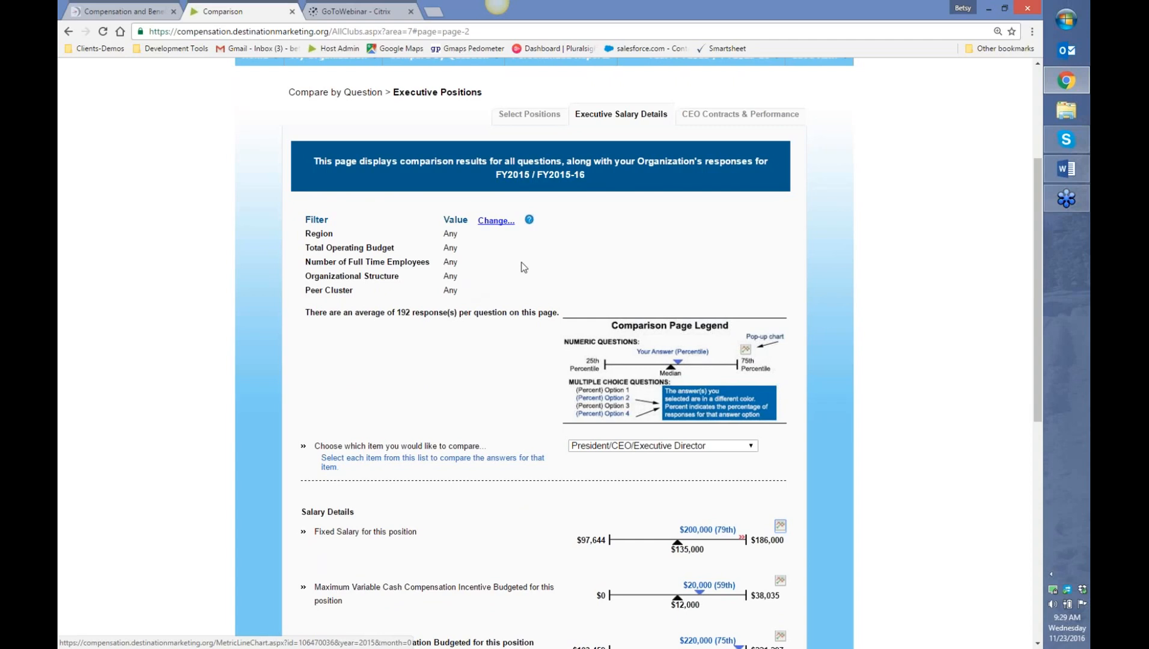
left_click(498, 221)
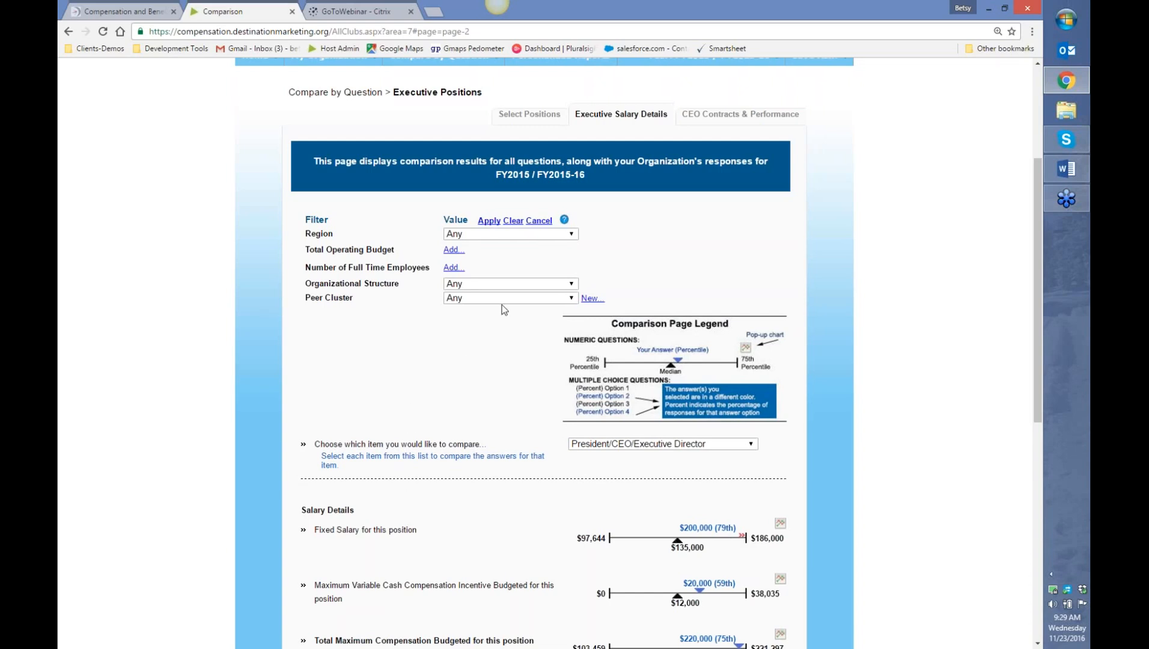
left_click(493, 237)
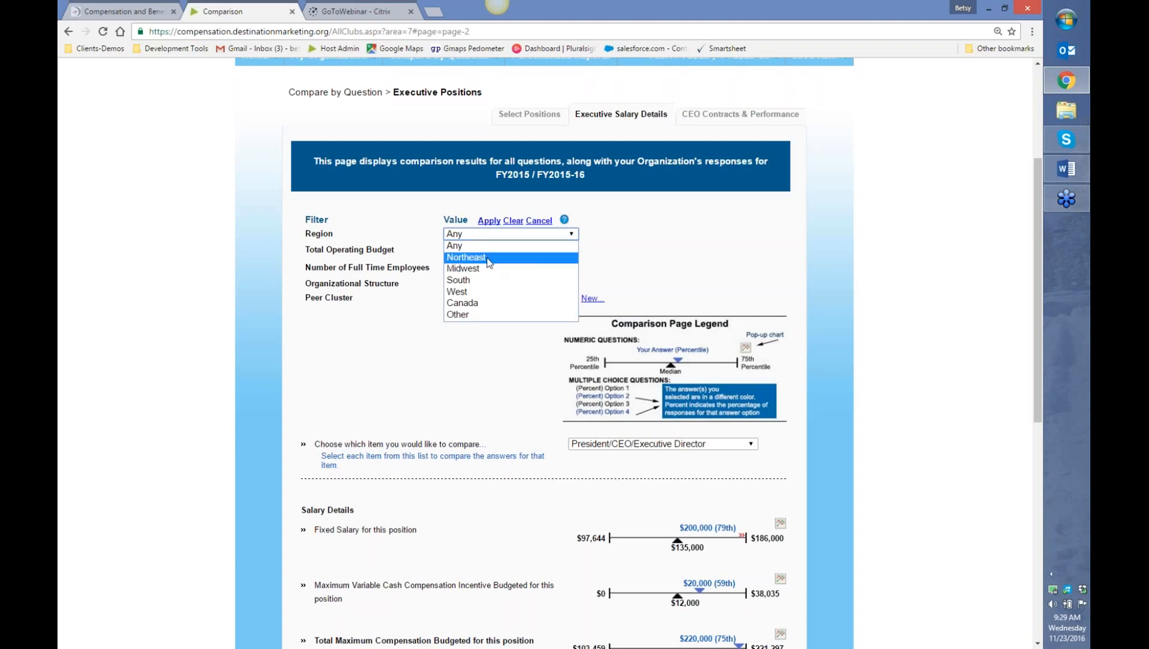
left_click(489, 262)
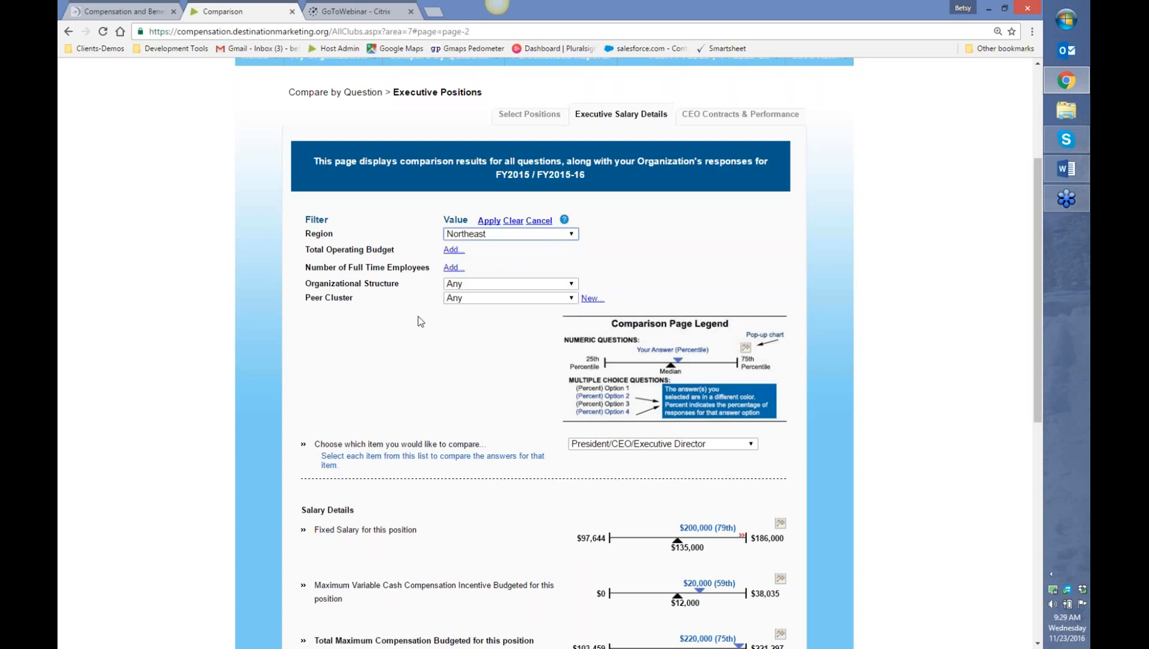
left_click(485, 221)
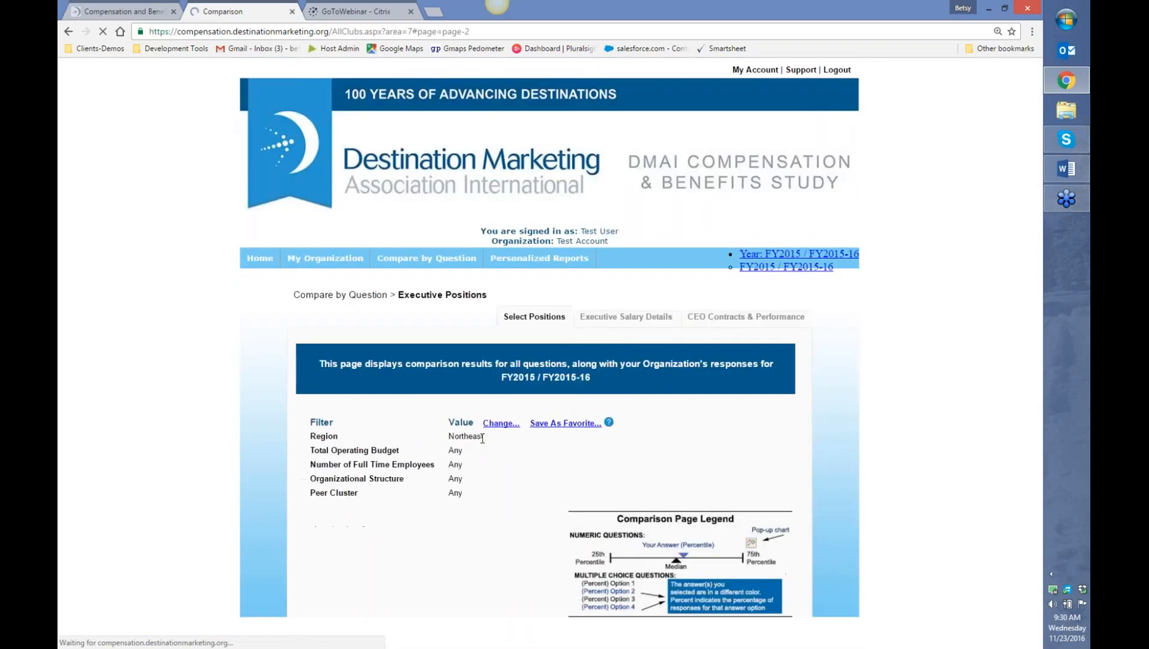
scroll(482, 440, "down", 3)
scroll(481, 444, "down", 2)
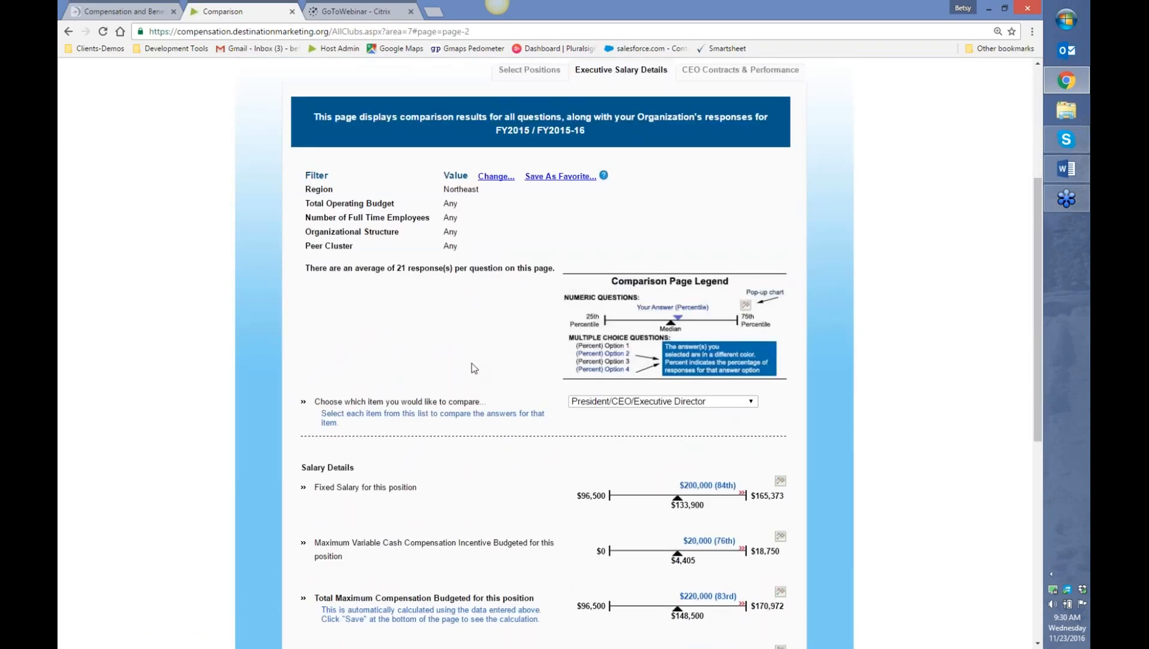
scroll(466, 410, "down", 2)
scroll(466, 410, "down", 2)
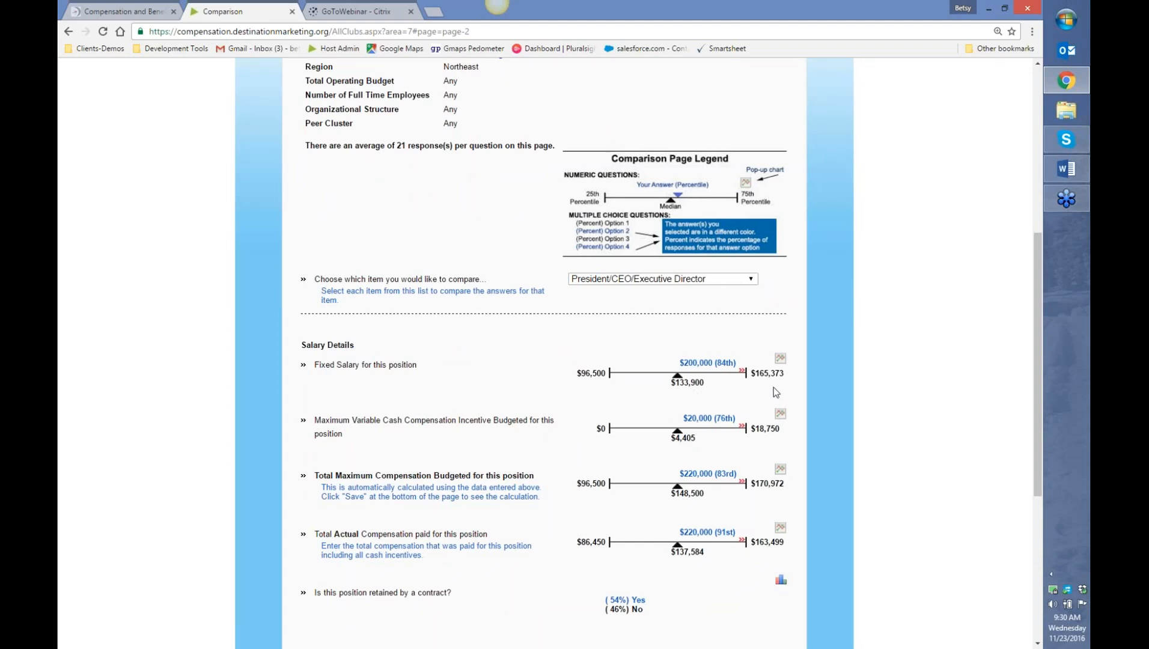
scroll(444, 398, "up", 1)
scroll(446, 401, "up", 3)
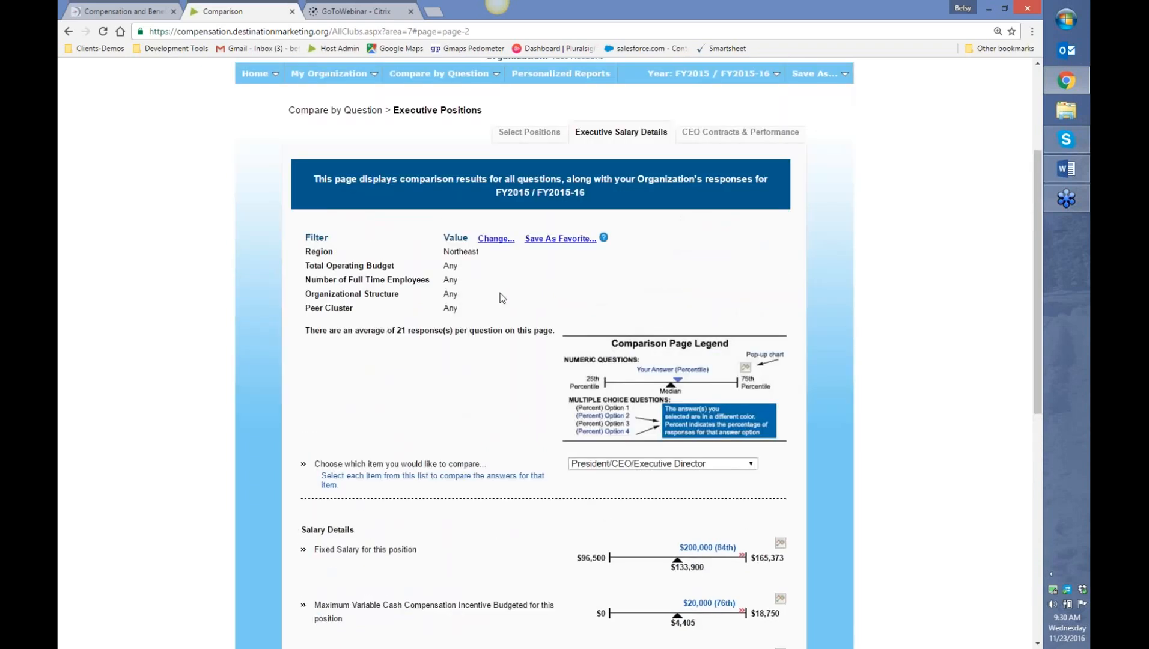
- Reset the Region filter to Any and add a 5 to 10 full-time employee range
left_click(496, 239)
left_click(486, 252)
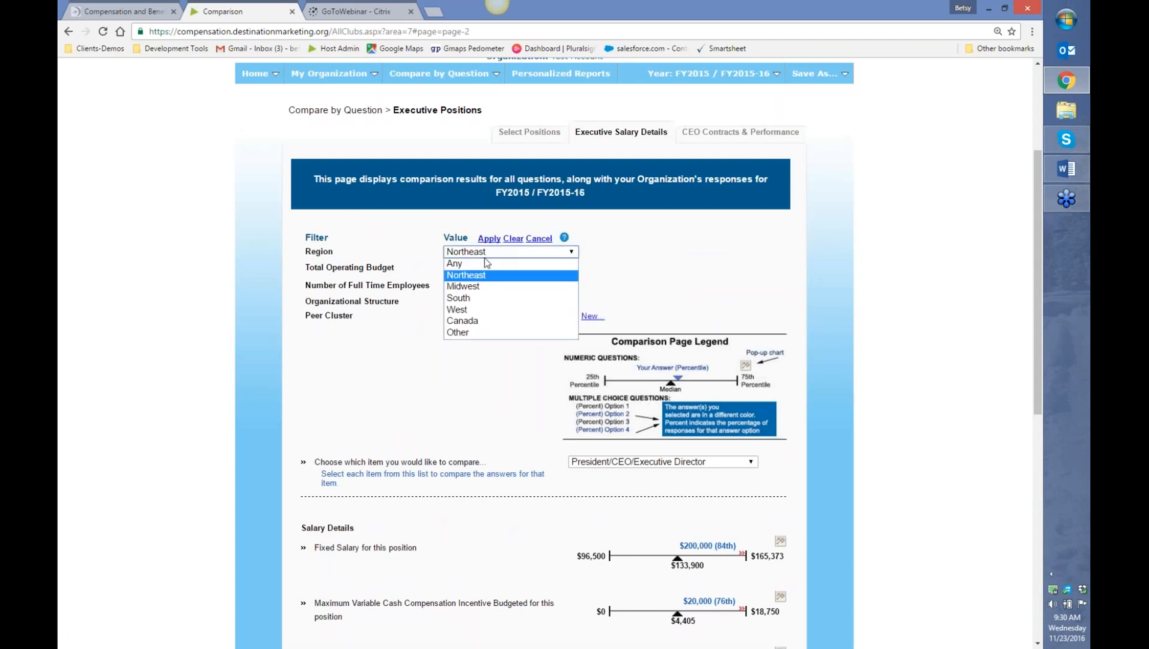
left_click(476, 264)
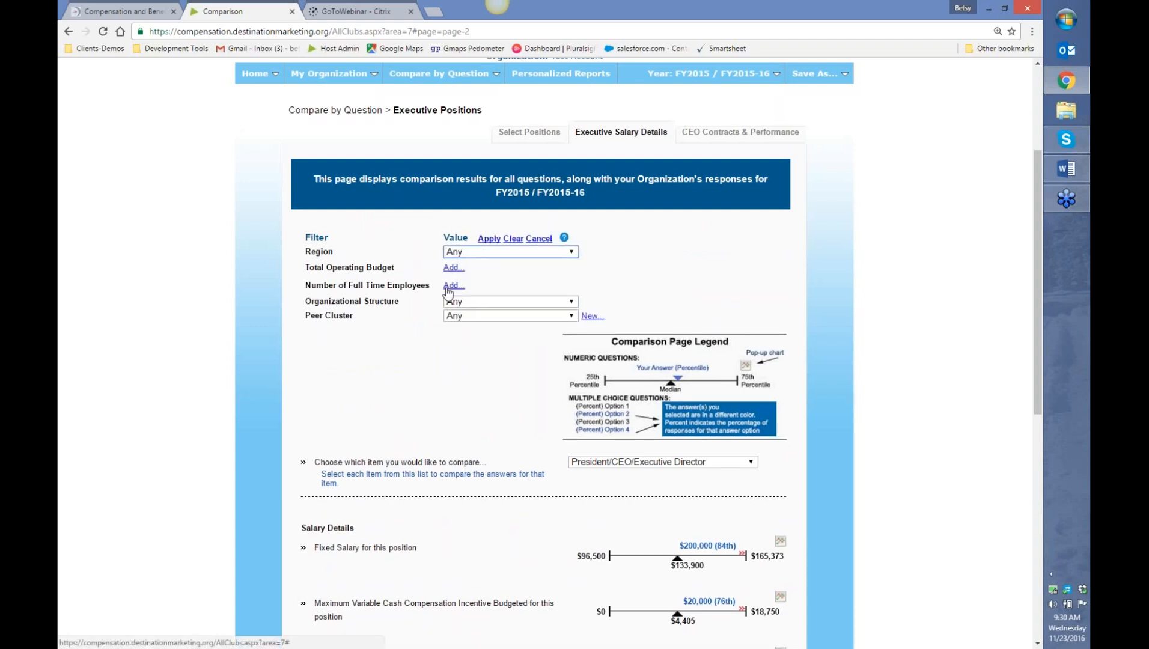
left_click(449, 287)
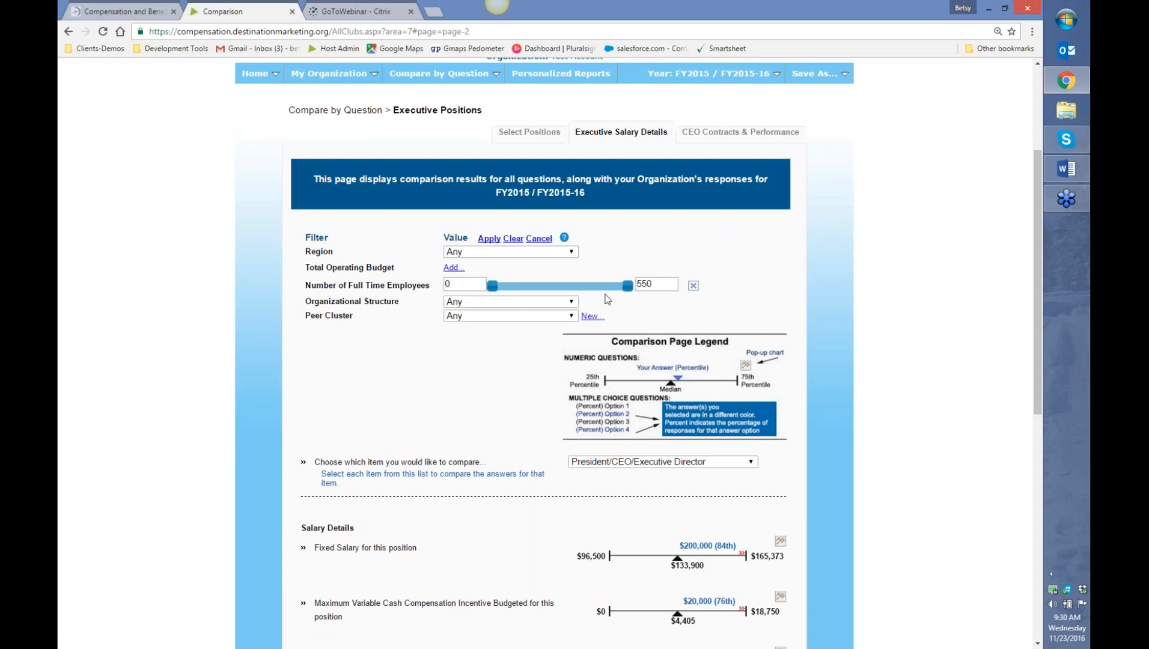
mouse_move(493, 286)
left_mouse_down()
mouse_move(587, 291)
mouse_move(494, 292)
left_mouse_up()
left_click_drag(522, 293, 503, 291)
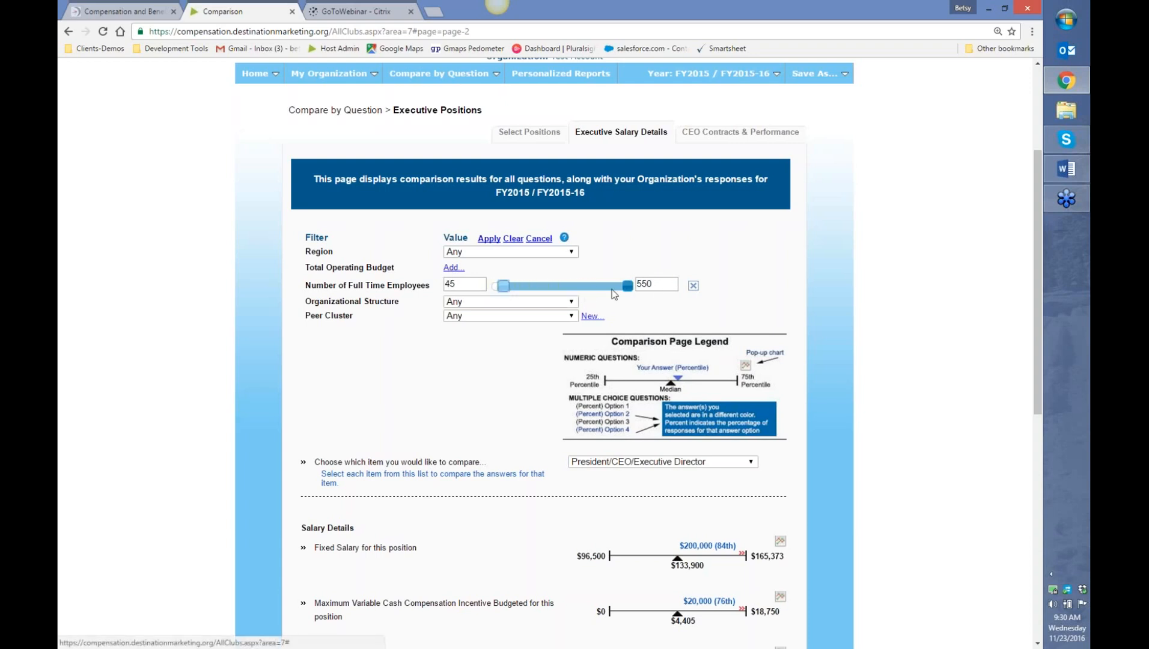
left_click_drag(628, 286, 557, 290)
left_click_drag(475, 285, 432, 282)
type("5")
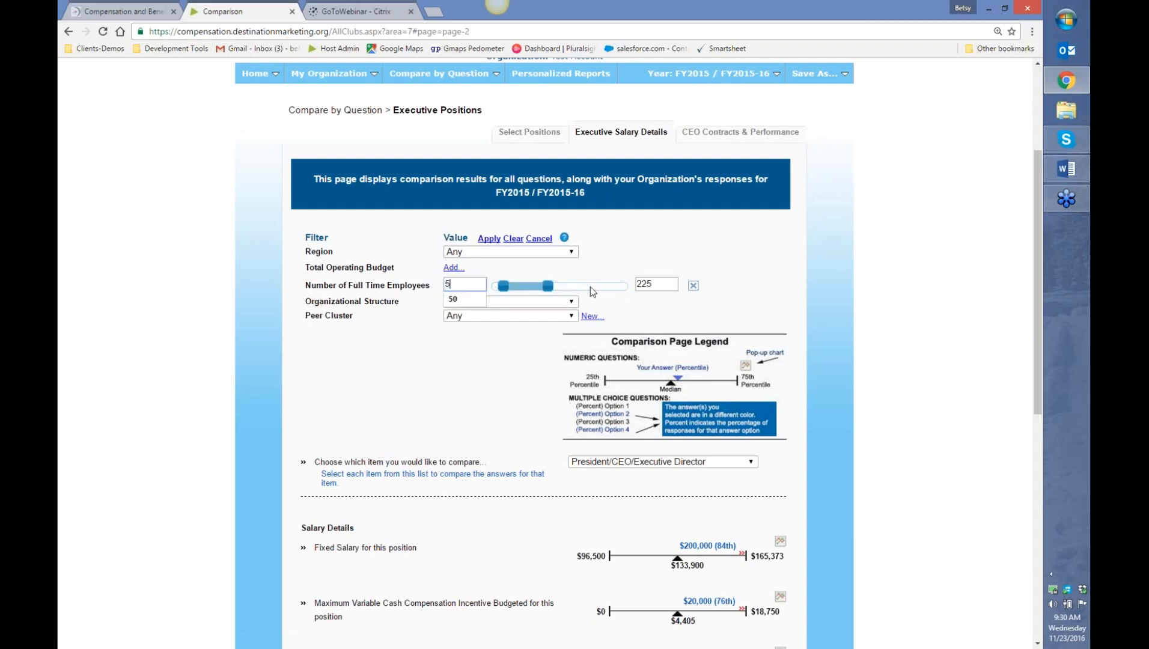
left_click_drag(655, 283, 630, 288)
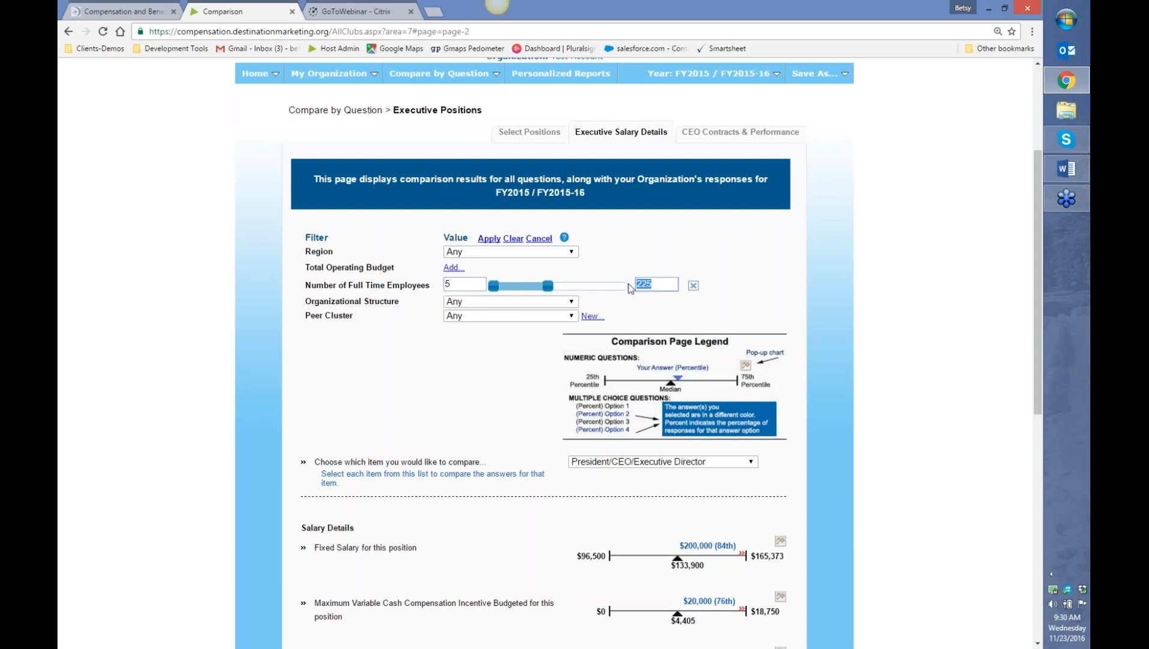
type("10")
left_click(479, 387)
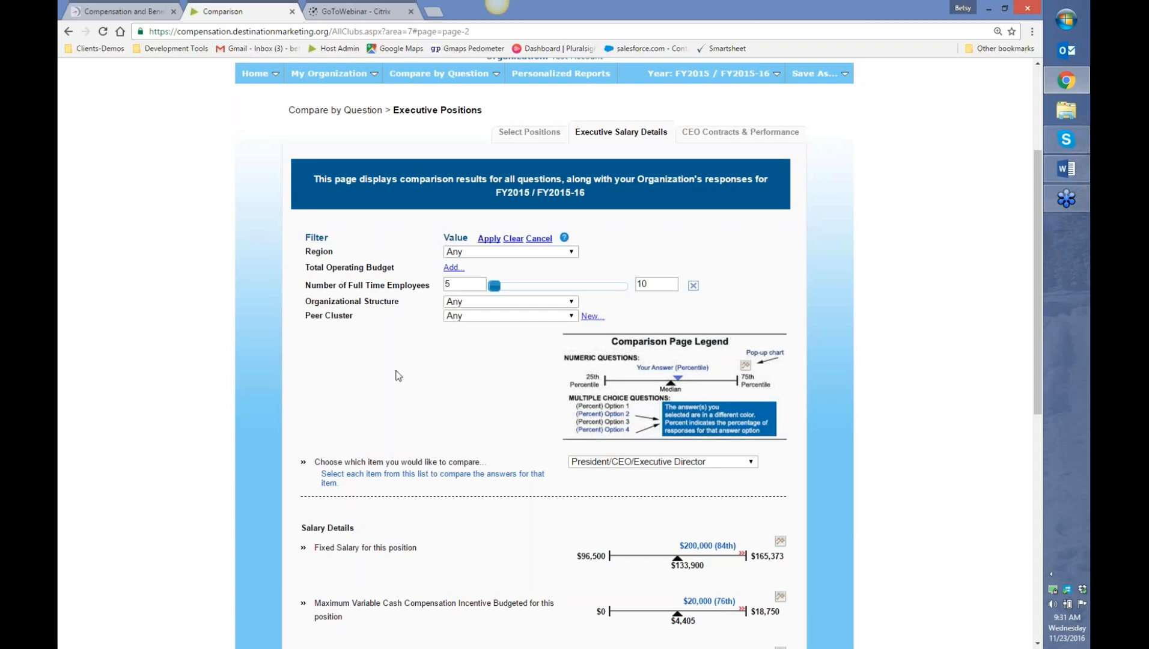
- Apply the 5–10 employee filter and review results: 49 responses, fixed salary at 100th percentile
left_click(491, 240)
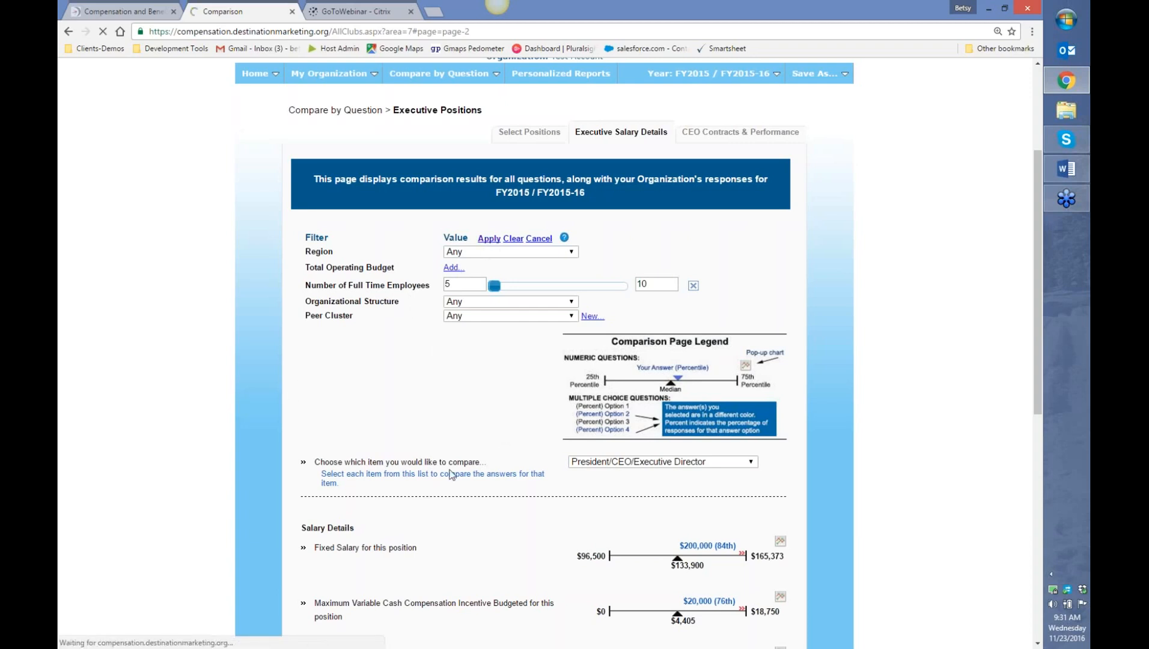
scroll(451, 475, "down", 4)
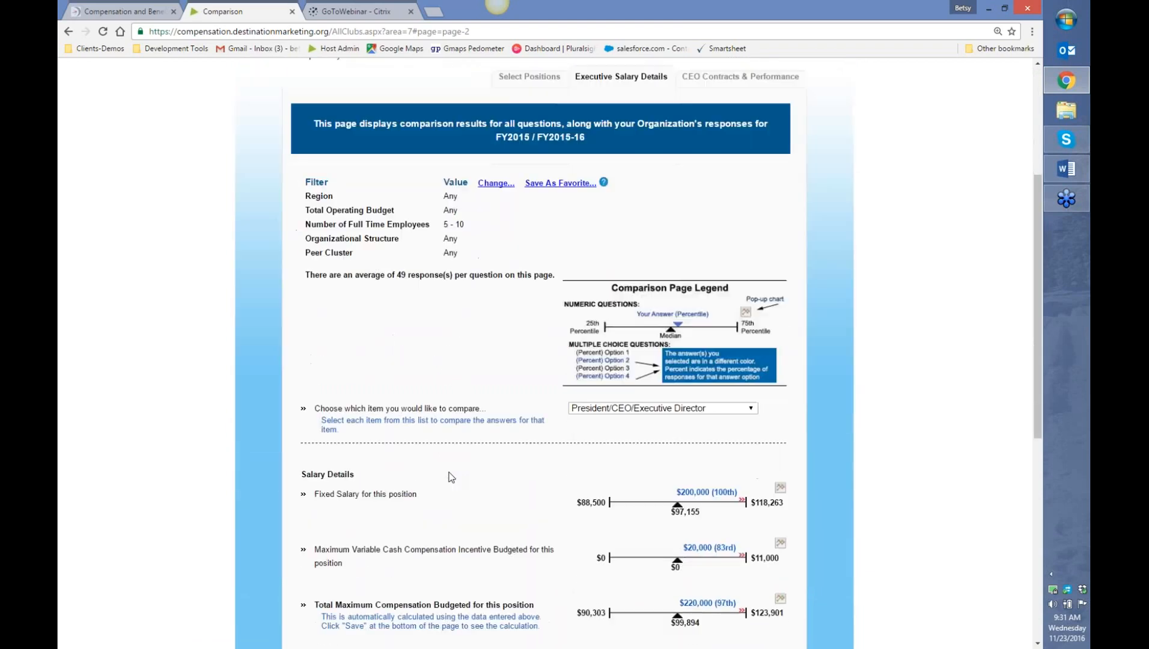
scroll(613, 481, "down", 1)
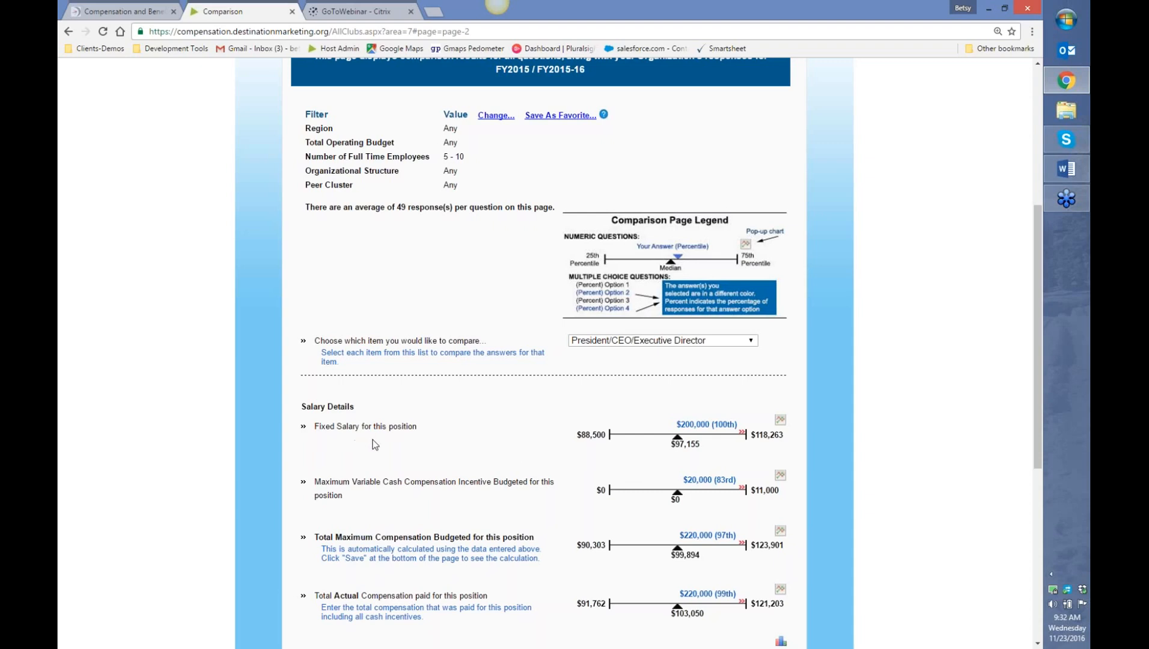
scroll(504, 479, "down", 1)
scroll(504, 479, "down", 2)
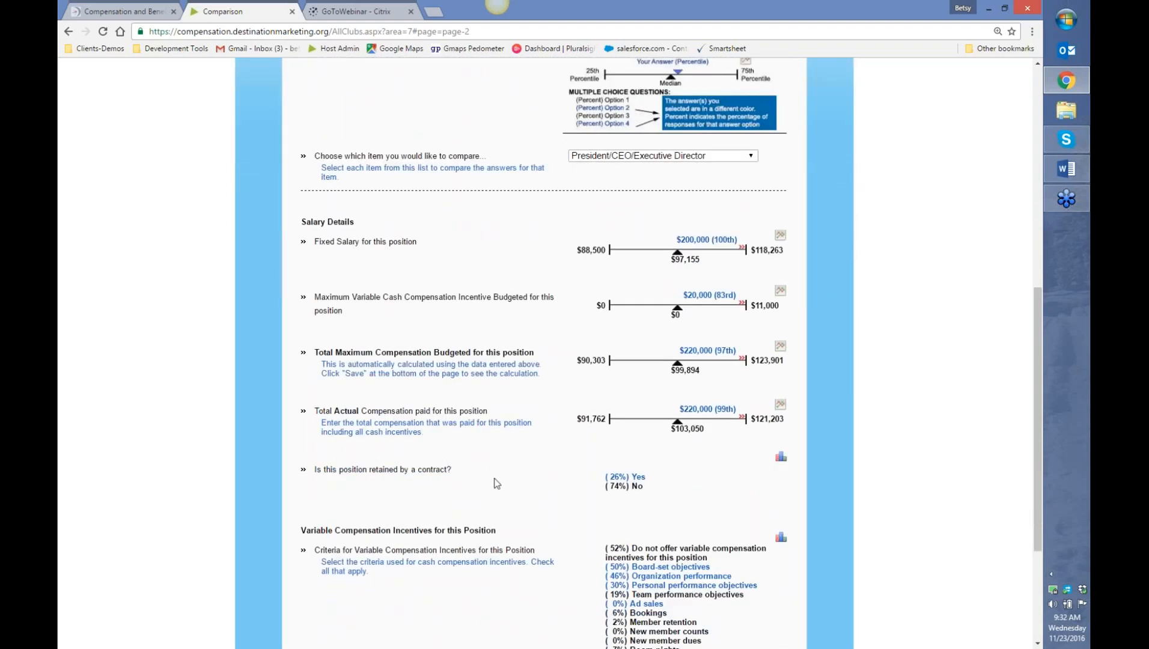
scroll(496, 483, "up", 4)
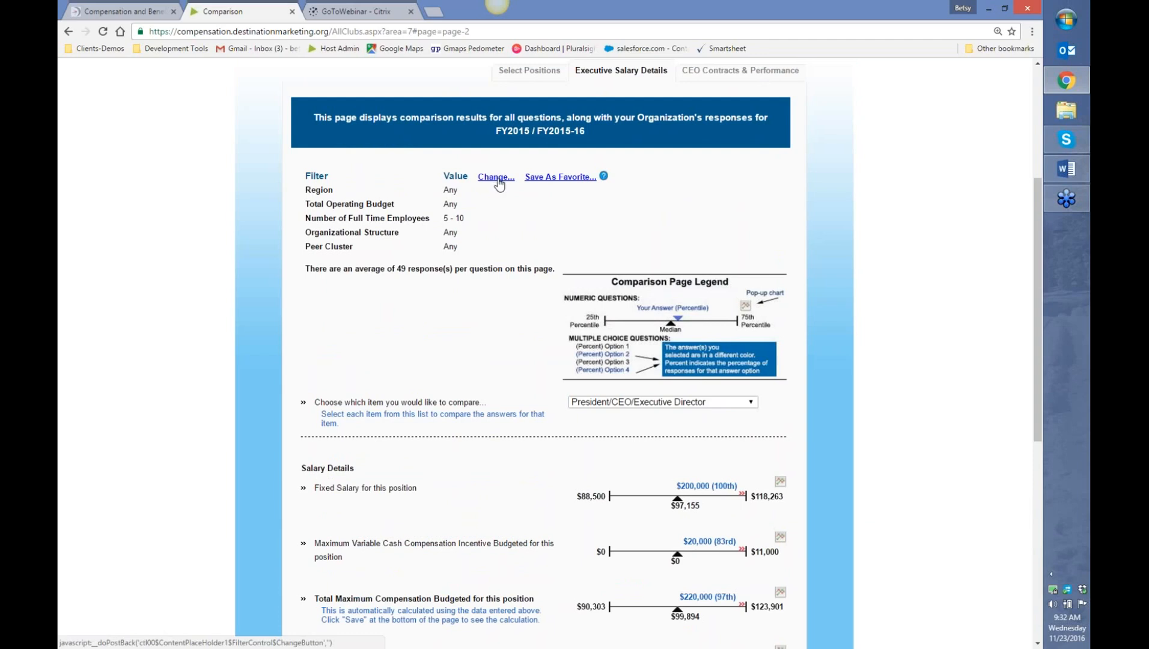
- Change the employee range to 50–100 and apply it, showing 23 responses and 5th-percentile salary
left_click(496, 179)
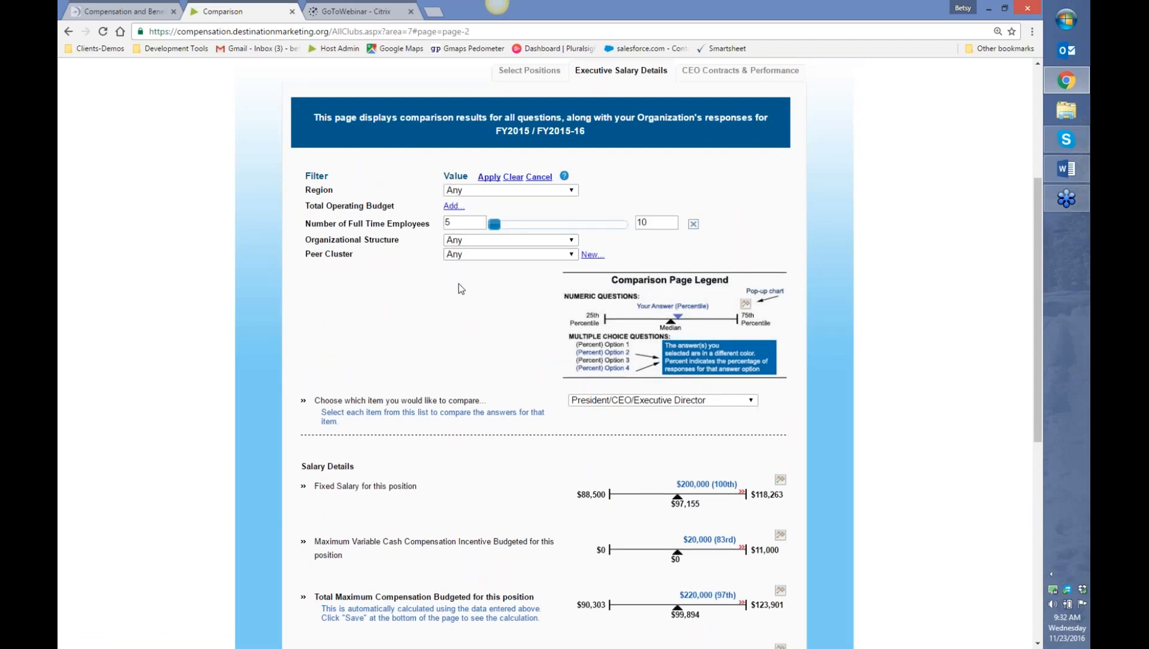
left_click(467, 223)
left_click(665, 222)
type("0")
left_click(474, 223)
type("0")
left_click(404, 301)
left_click(489, 177)
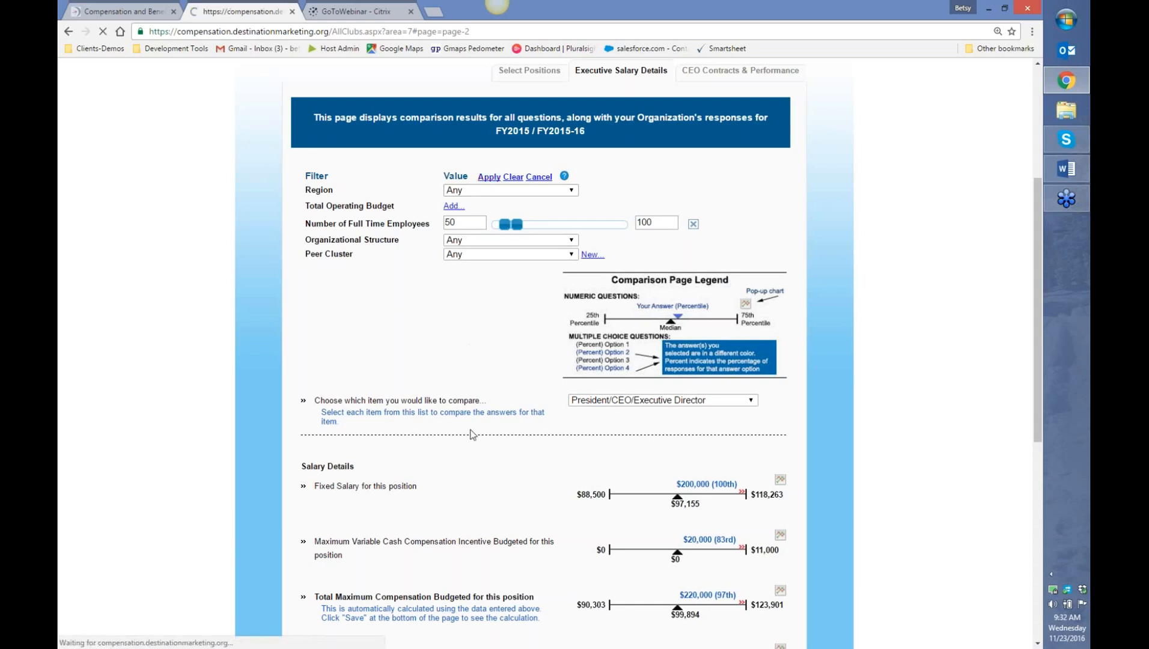
scroll(472, 434, "down", 3)
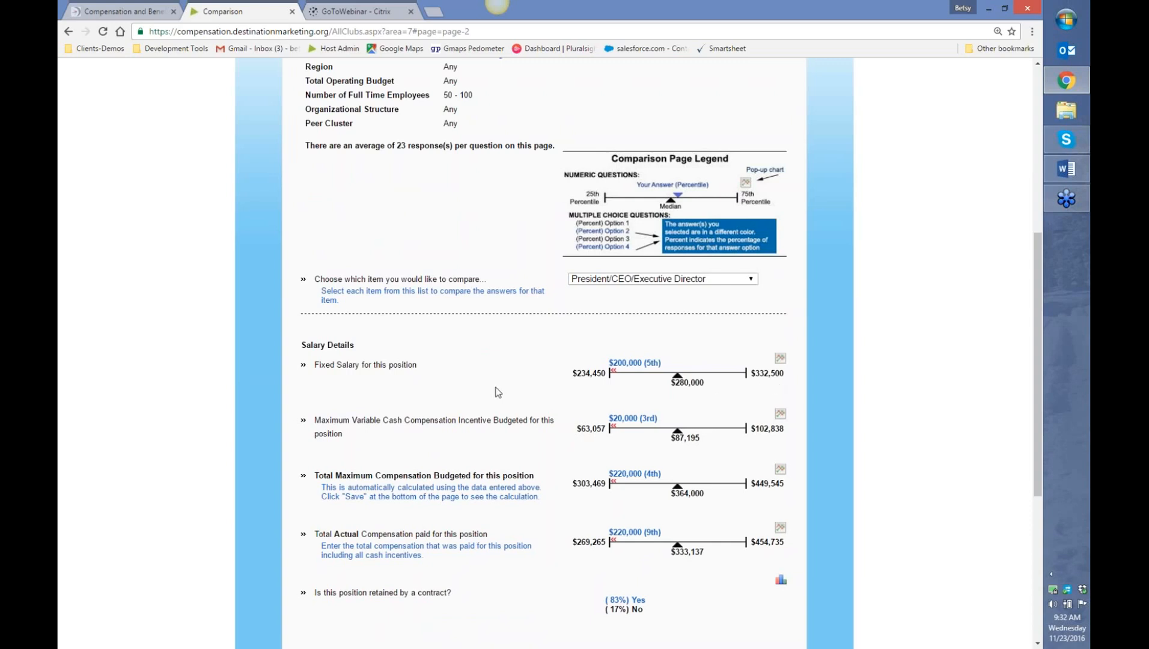
scroll(502, 395, "up", 3)
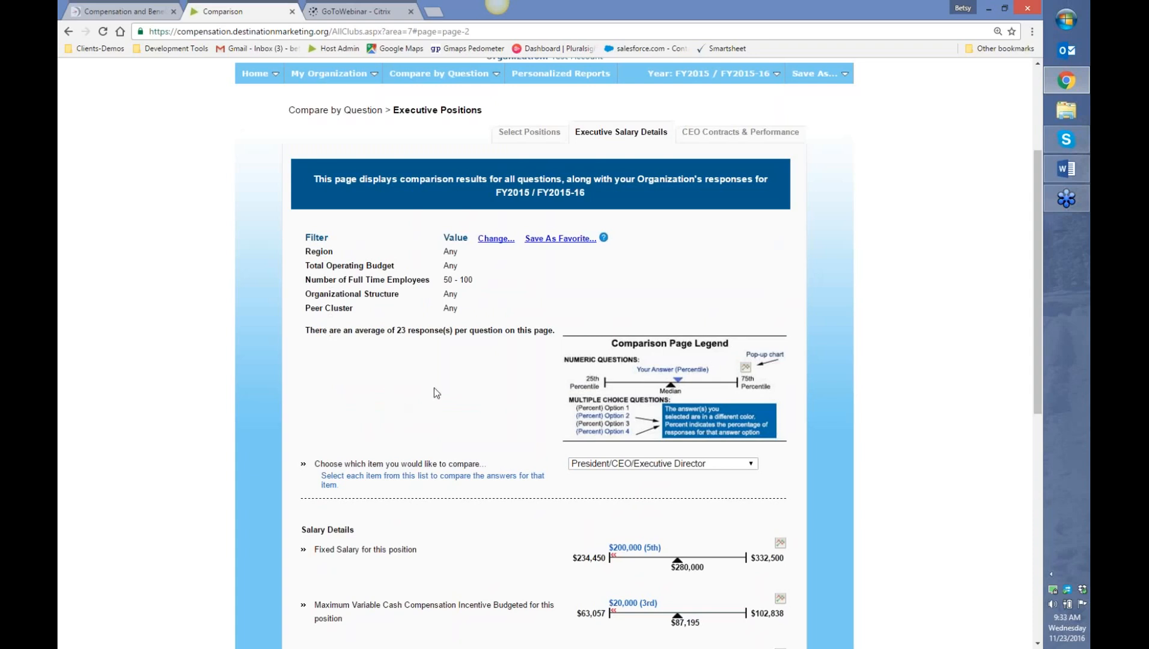
- Add a Private Non-profit organizational structure filter and review the 18-response salary results
left_click(496, 239)
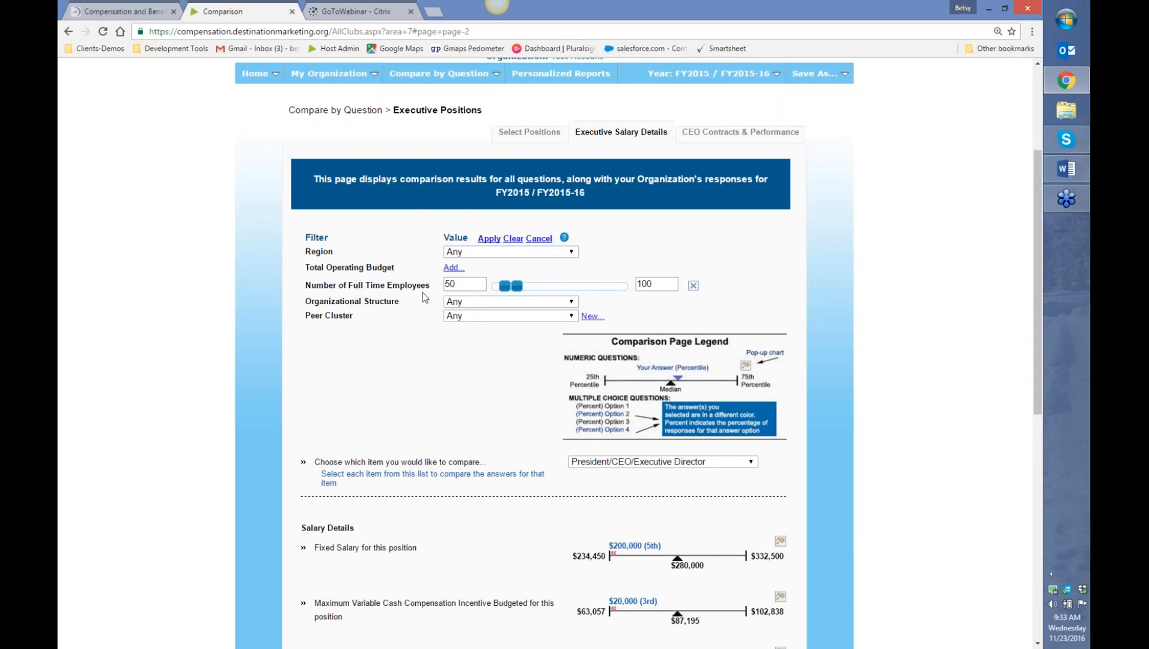
left_click(525, 302)
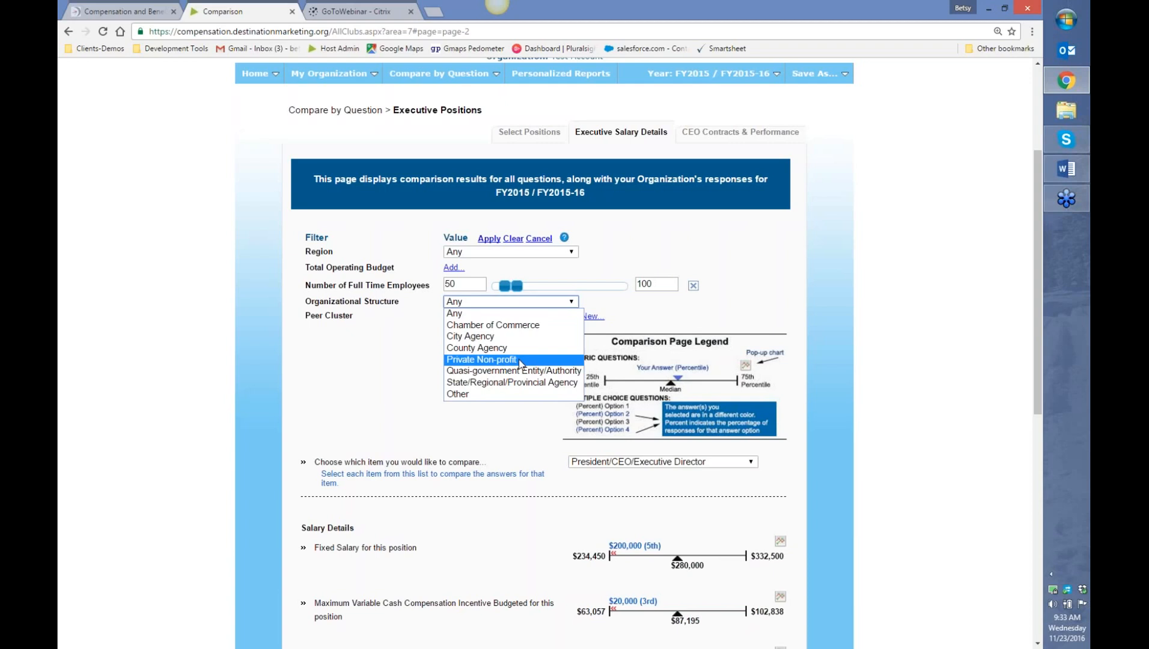
left_click(520, 362)
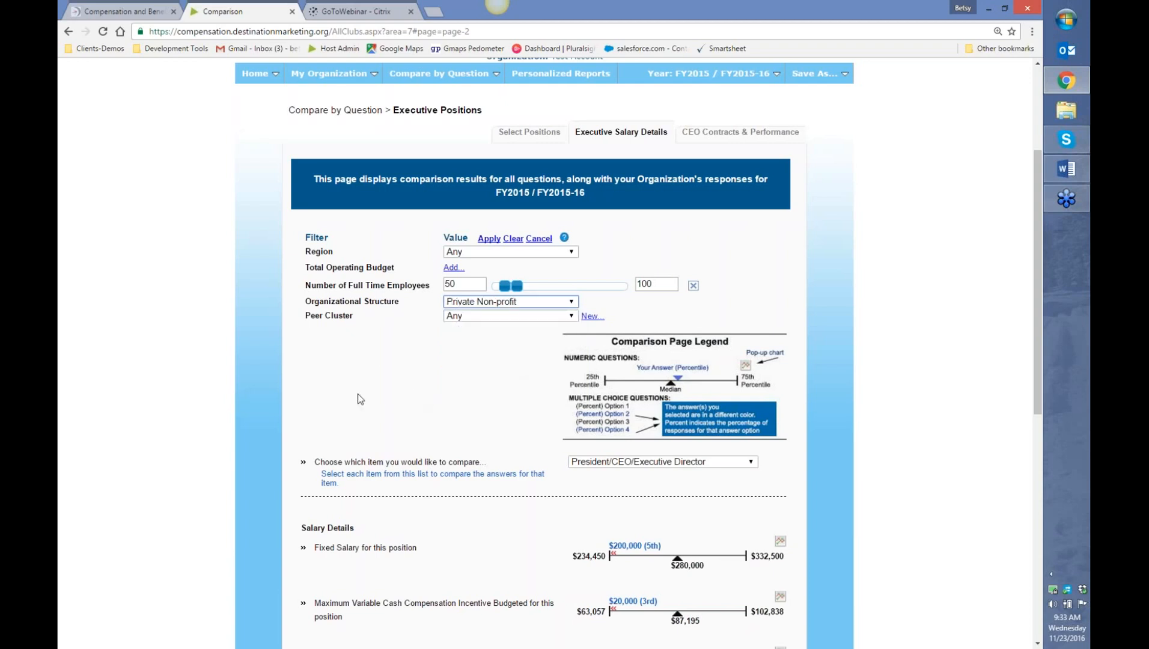
left_click(488, 239)
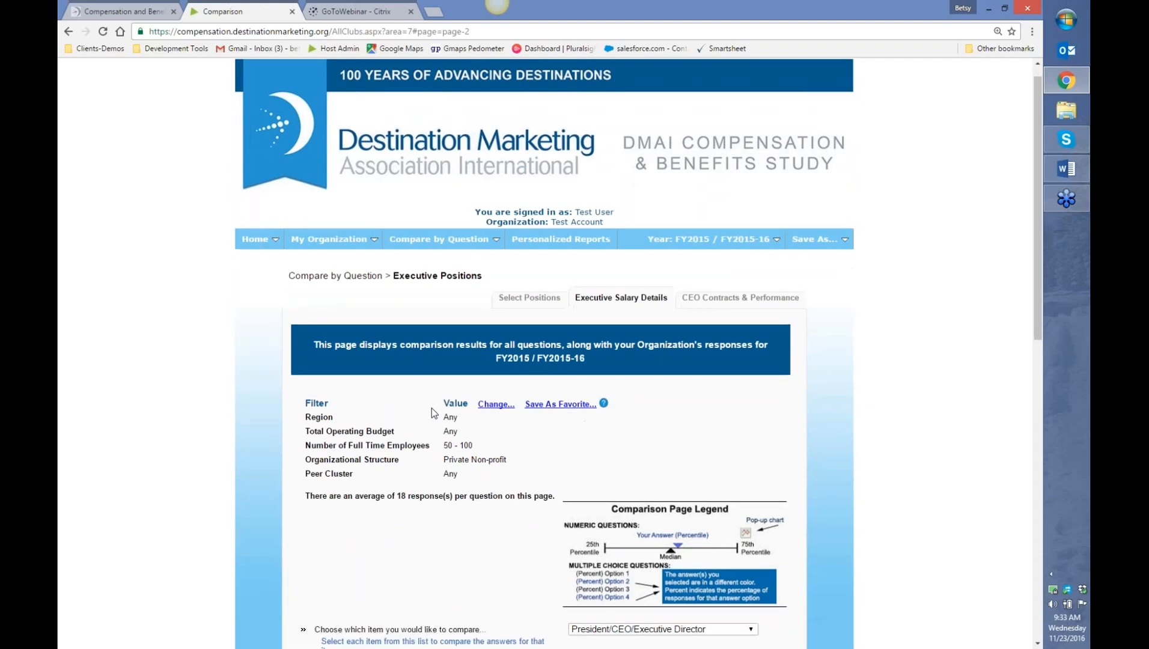
scroll(438, 409, "down", 6)
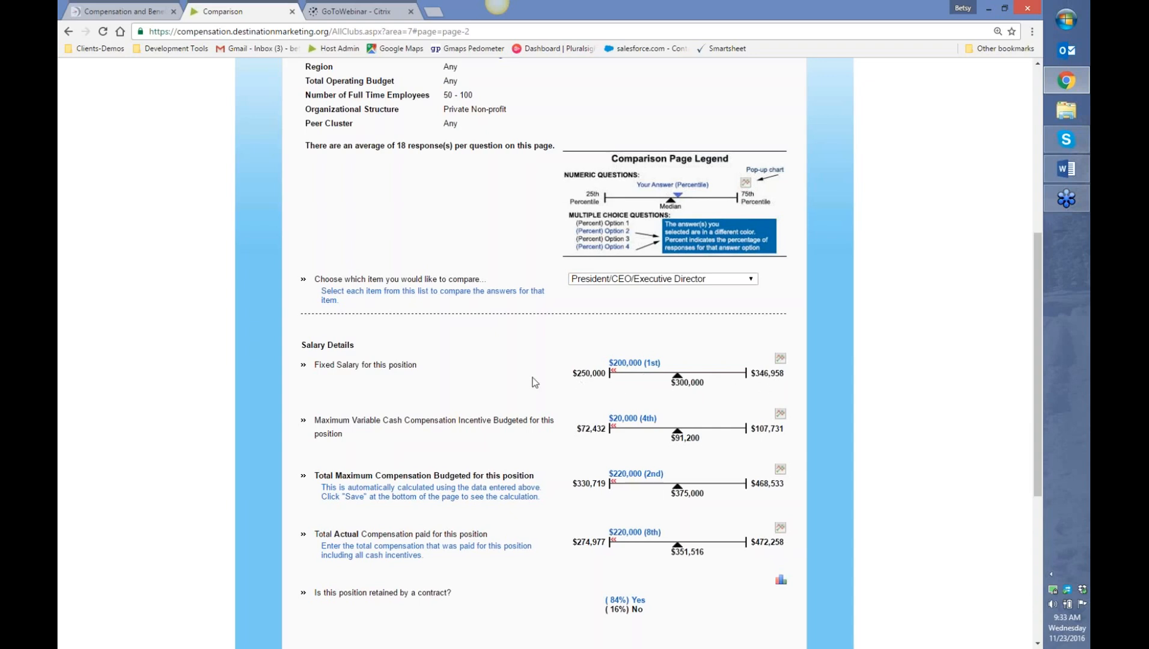
scroll(533, 383, "up", 3)
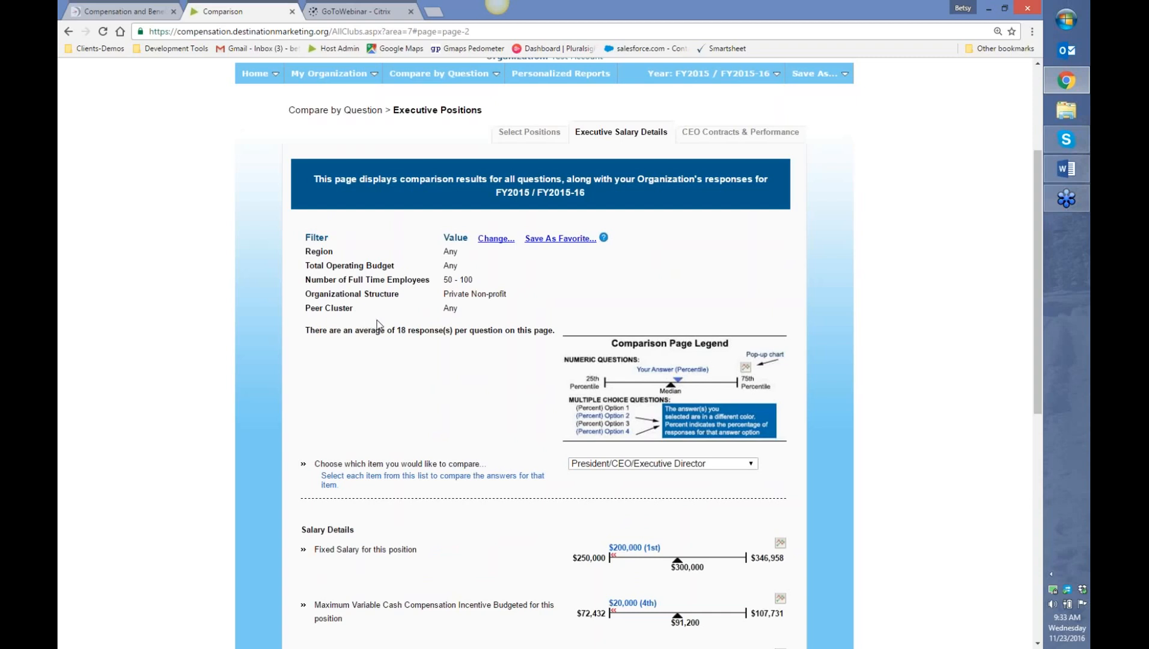
left_click(497, 239)
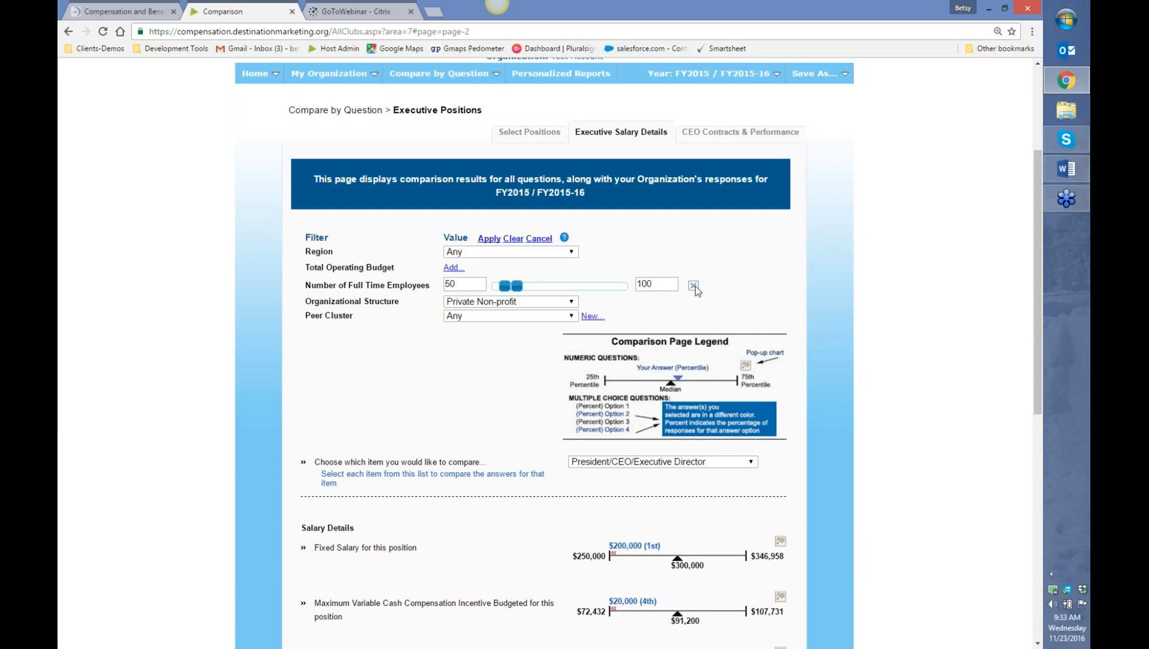
left_click(694, 286)
left_click(489, 238)
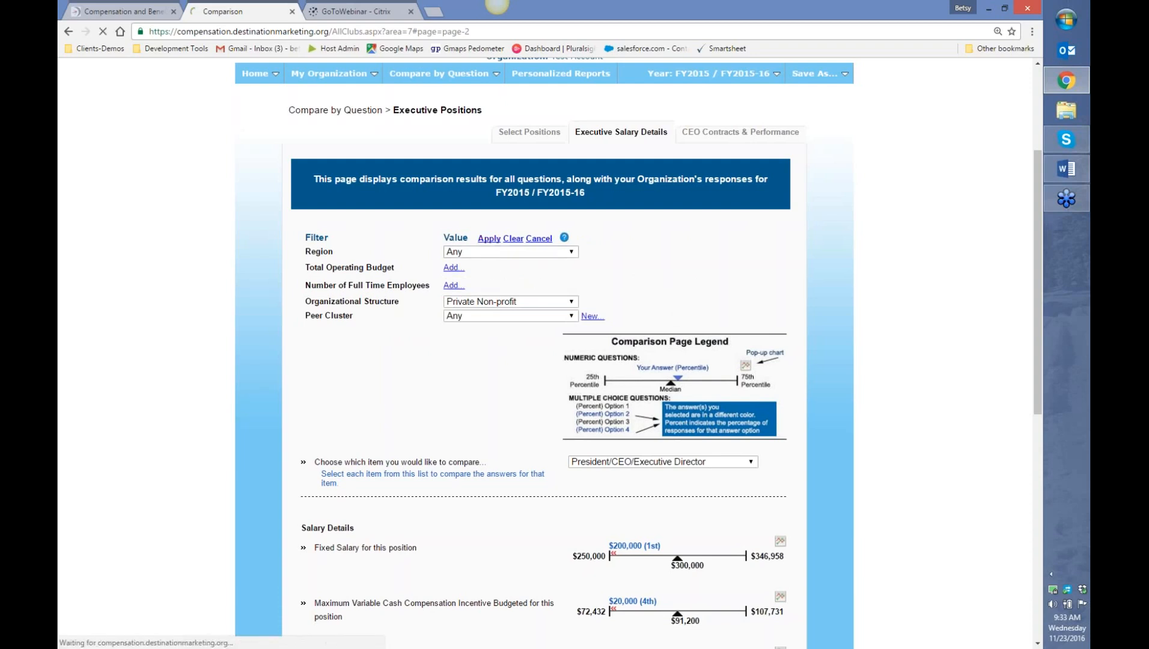
scroll(543, 361, "down", 5)
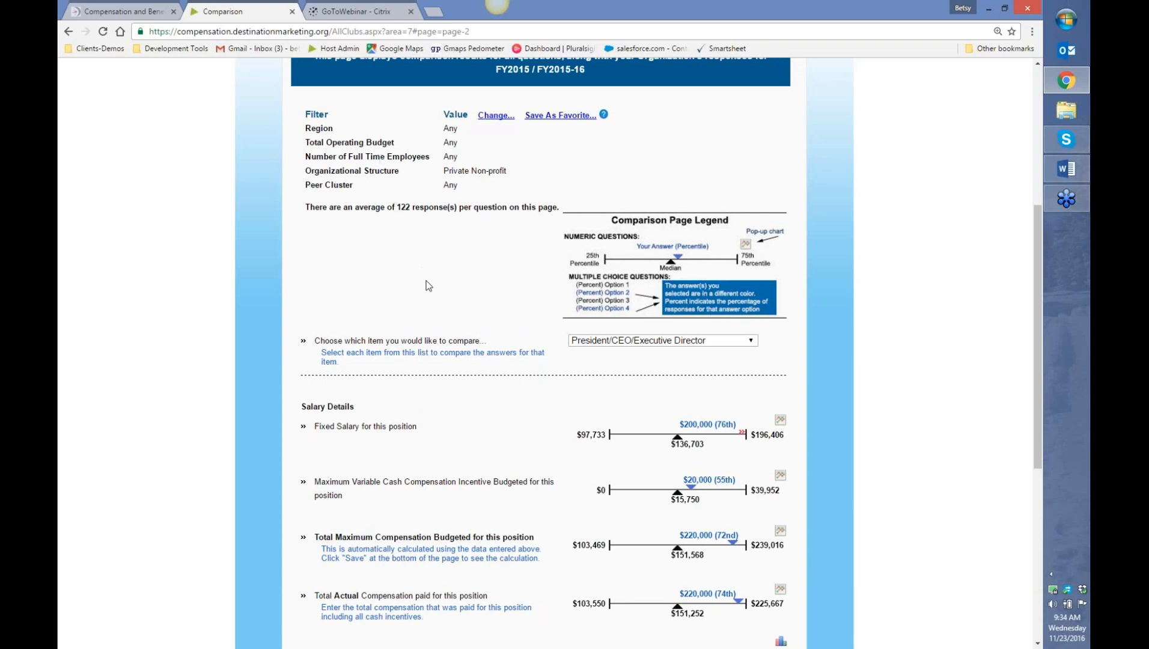
scroll(616, 235, "up", 1)
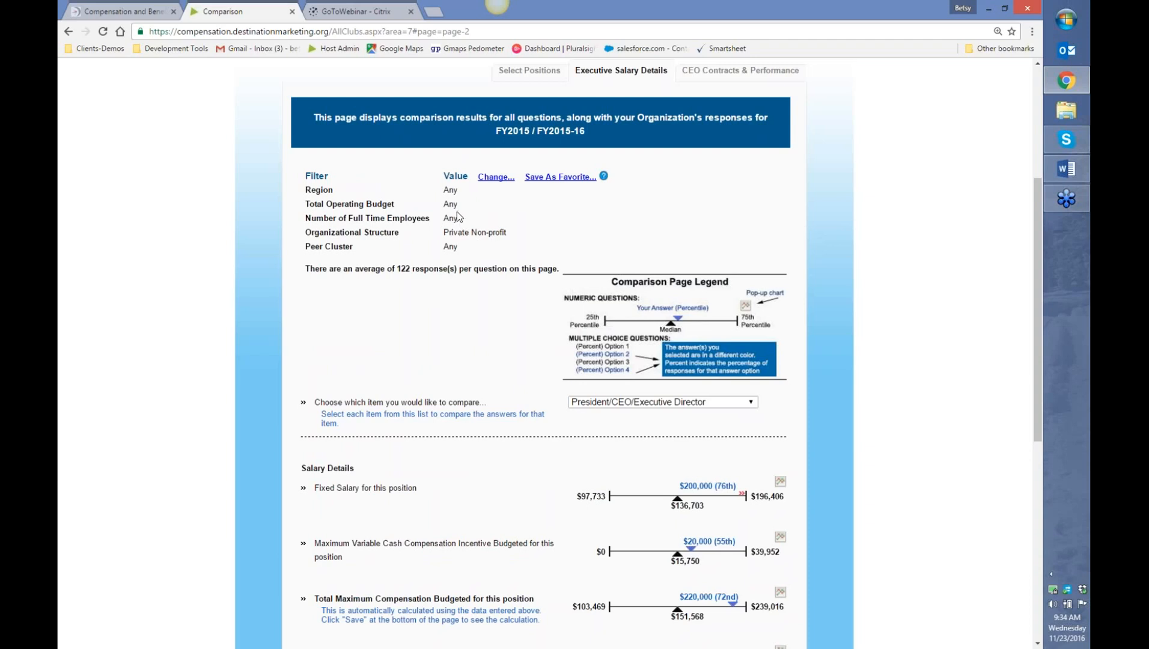
- Save the current Private Non-profit filter settings as a favorite named 'Category'
left_click(577, 181)
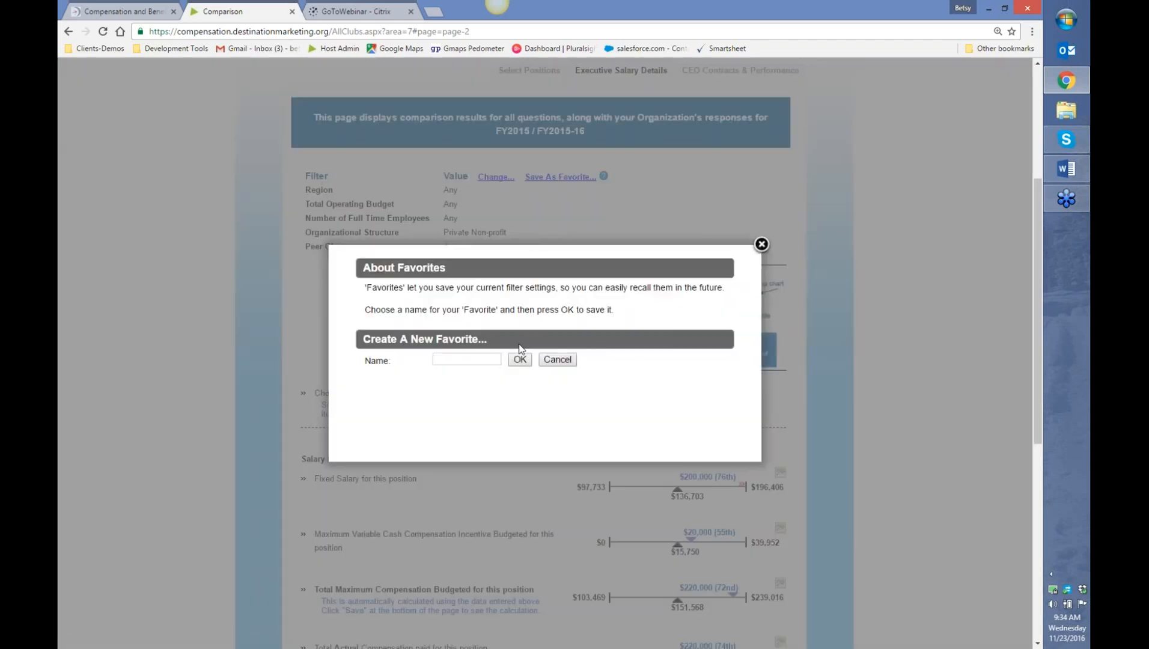
type("Category")
left_click(520, 360)
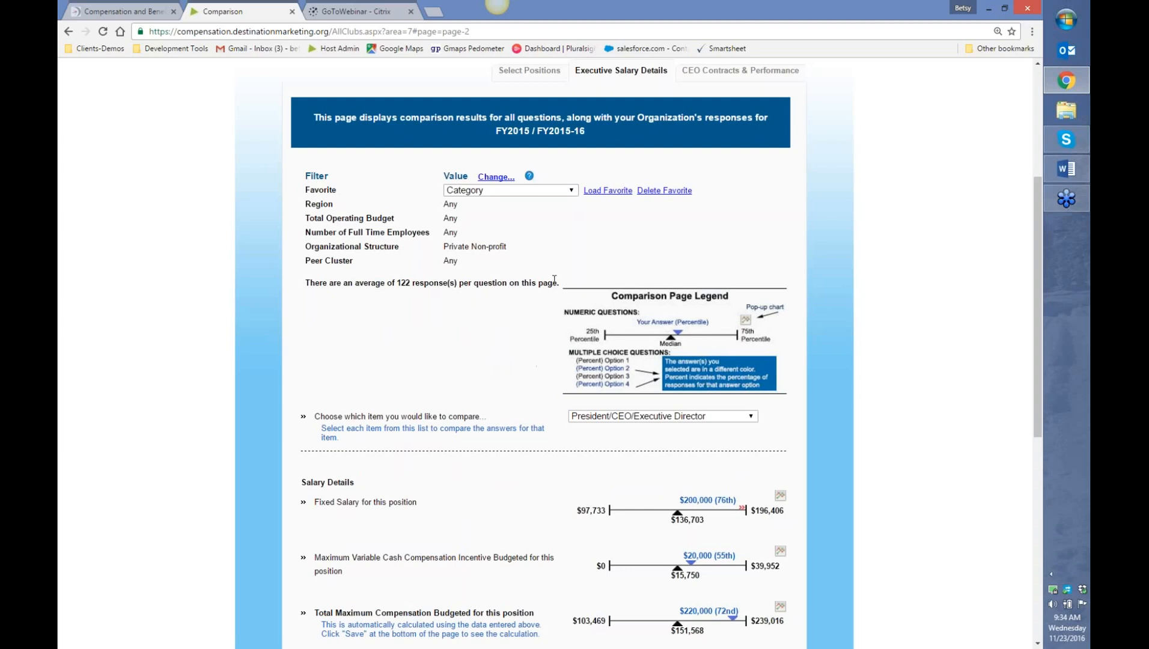
- Reset the Organizational Structure comparison filter back to Any
left_click(496, 180)
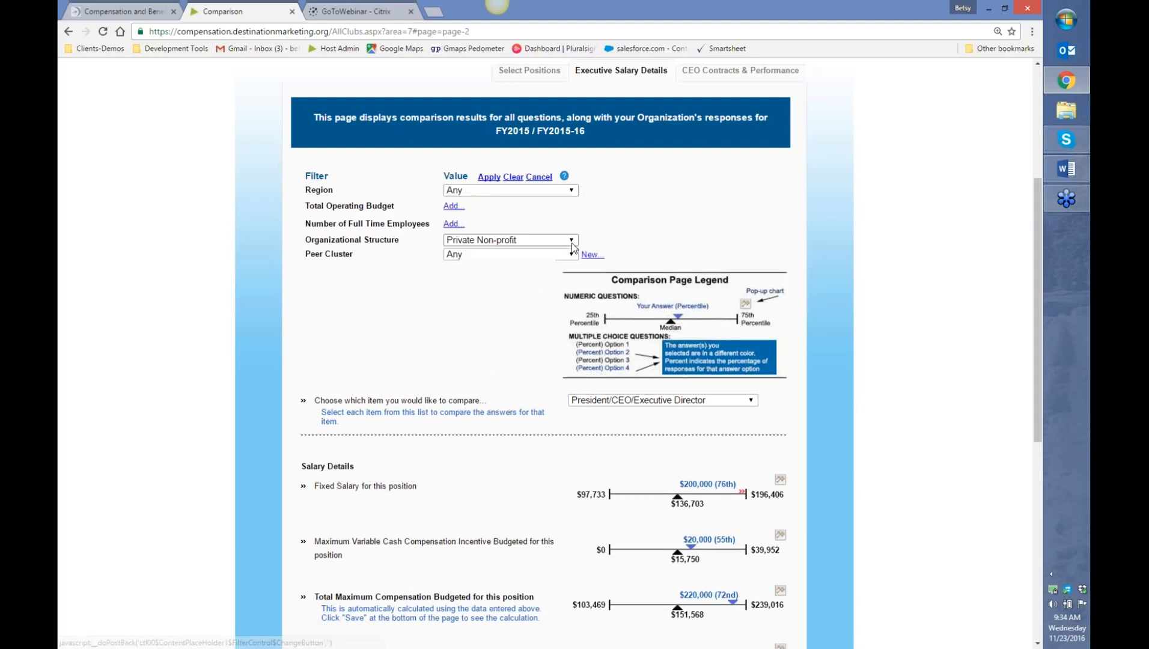
left_click(573, 240)
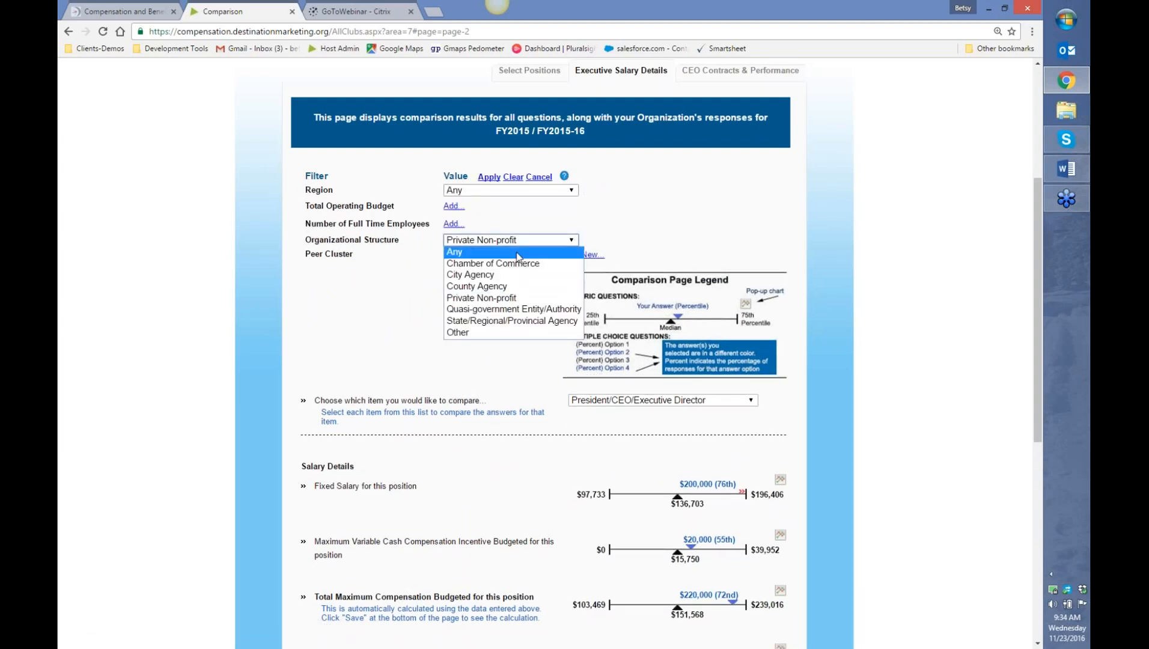
left_click(518, 258)
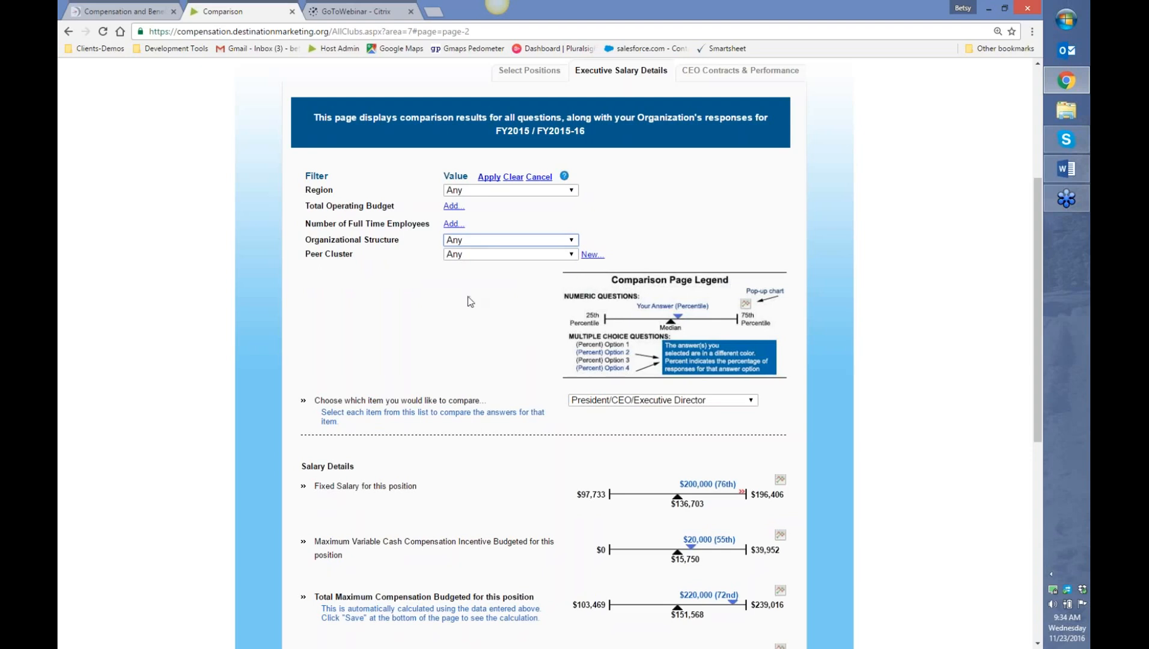
- Create a new peer cluster named 'Test'
left_click(592, 254)
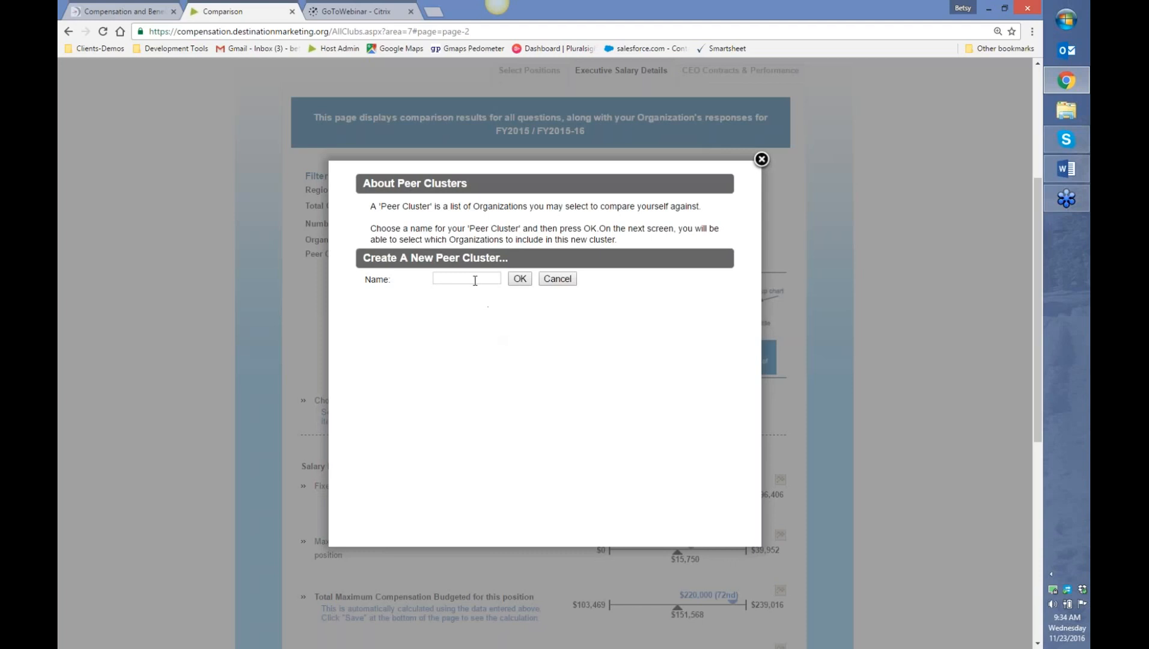
left_click(474, 281)
type("Test")
left_click(411, 323)
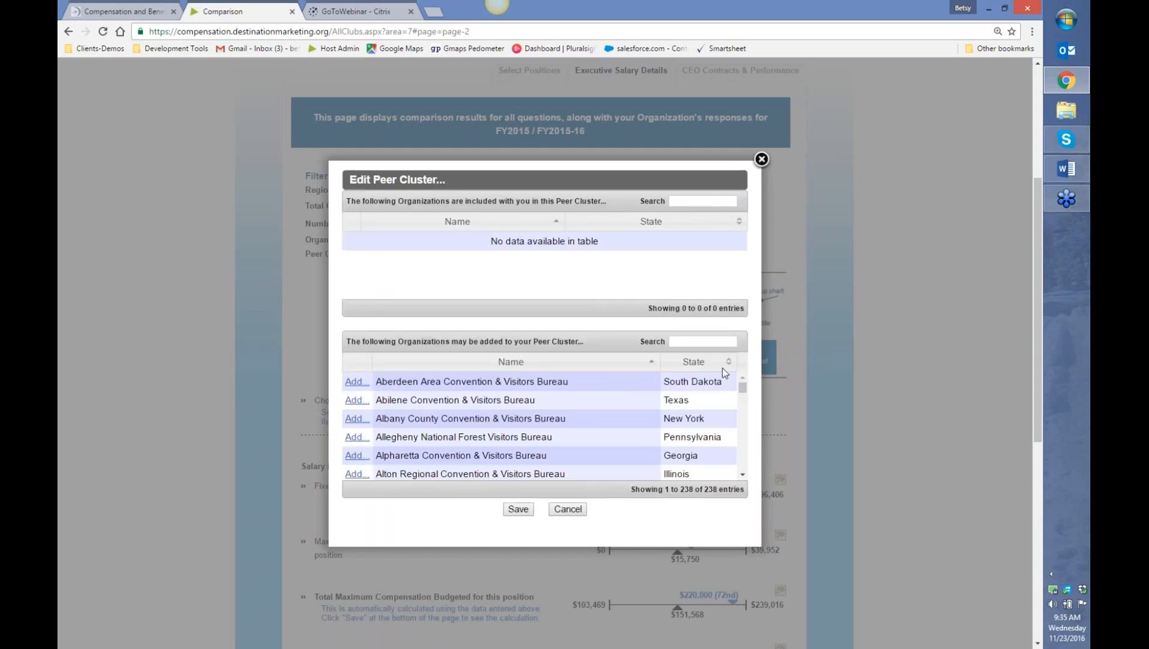
mouse_move(743, 385)
left_mouse_down()
mouse_move(744, 470)
mouse_move(745, 377)
left_mouse_up()
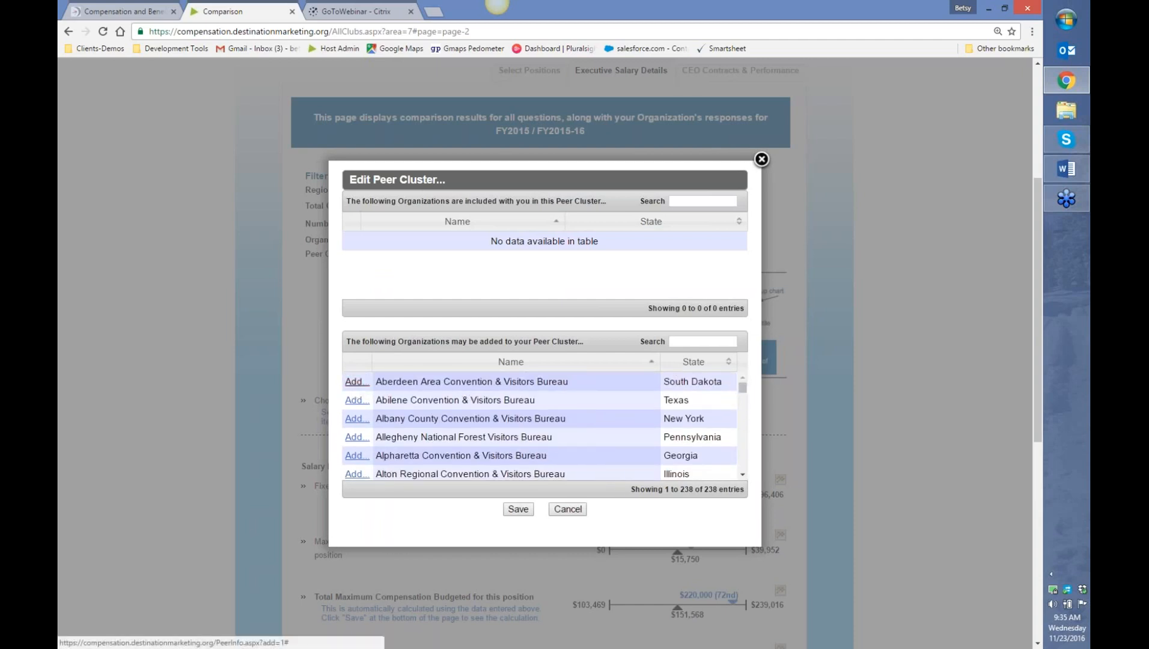
- Add nine bureaus to the cluster, from Aberdeen Area through Arlington
left_click(357, 382)
left_click(357, 272)
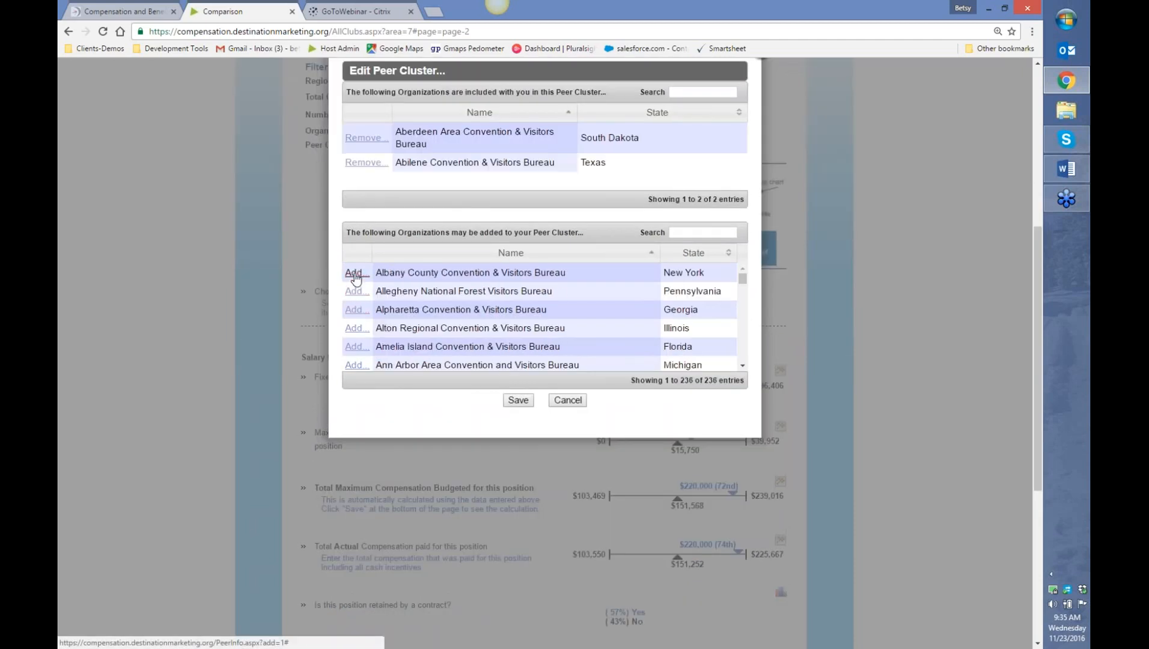
left_click(356, 273)
left_click(357, 273)
left_click(359, 274)
left_click(357, 274)
left_click(357, 273)
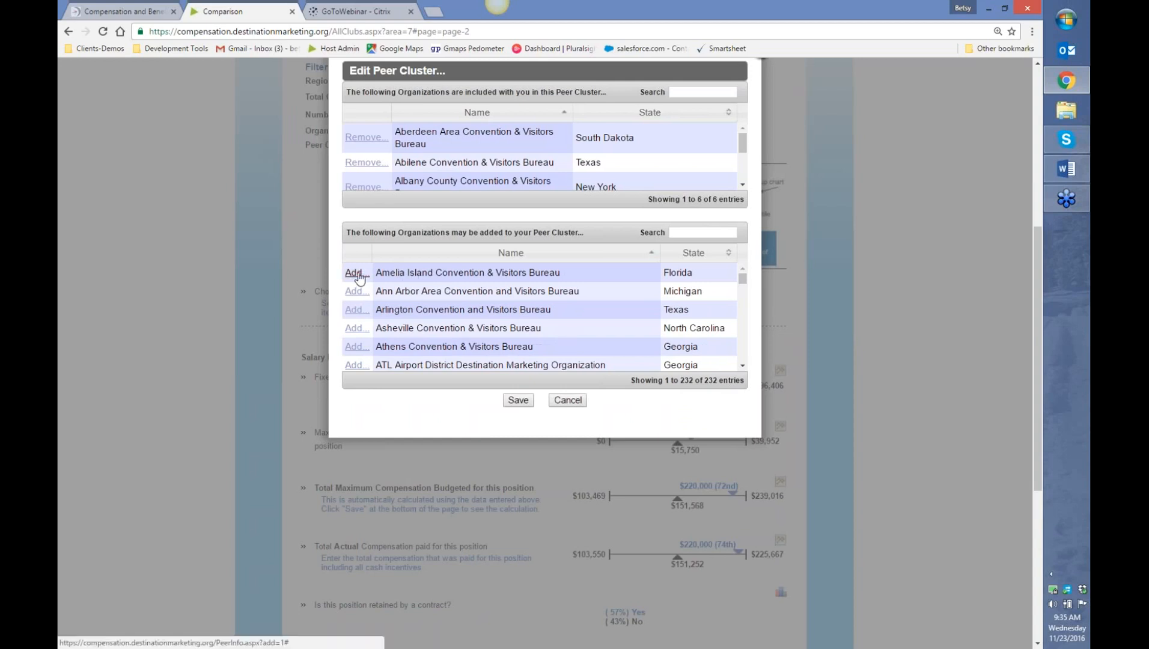
left_click(357, 272)
left_click(356, 272)
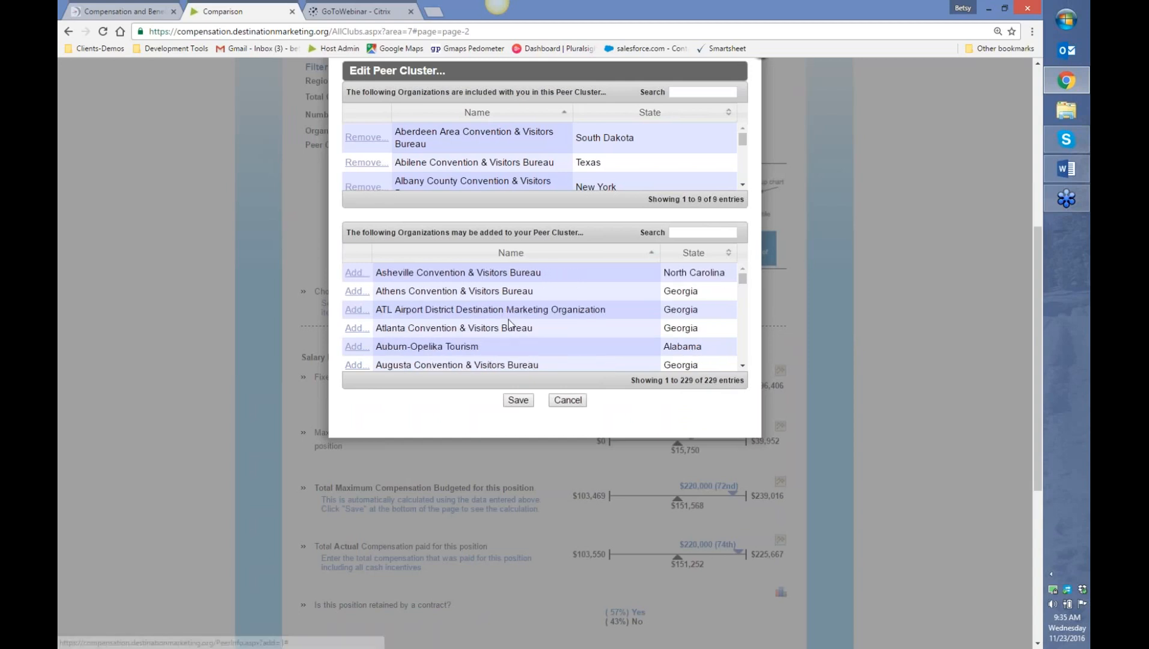
- Search the addable organizations for 'visit', then replace the search with 'ohio'
left_click(688, 233)
type("visit")
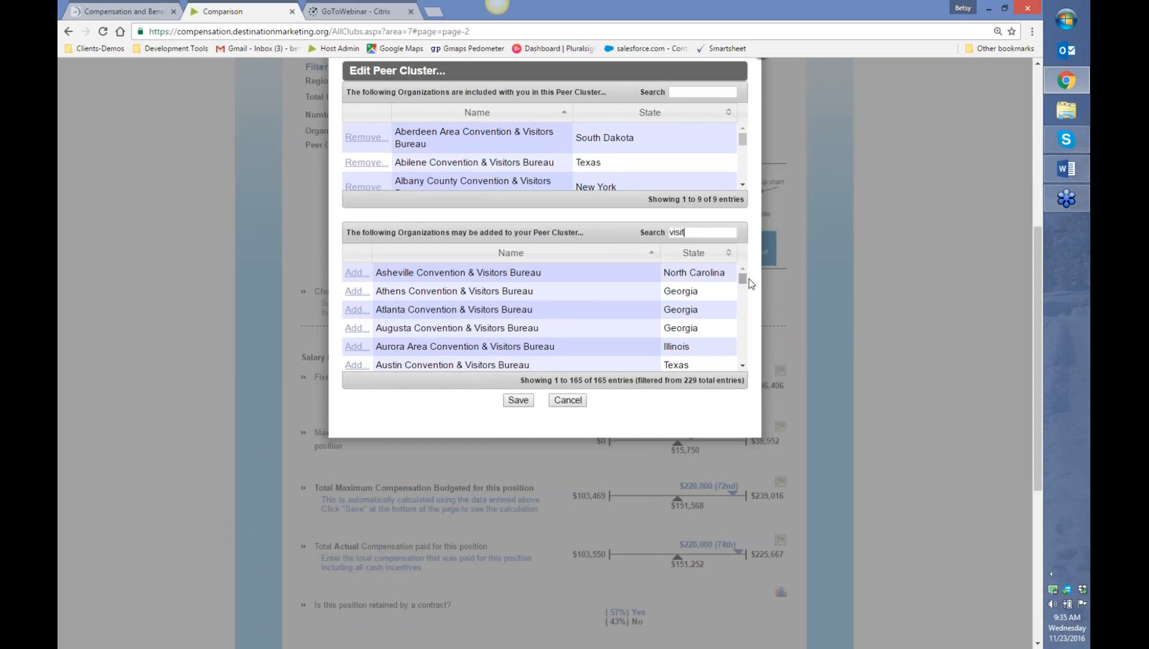
mouse_move(743, 281)
left_mouse_down()
mouse_move(744, 297)
mouse_move(729, 293)
left_mouse_up()
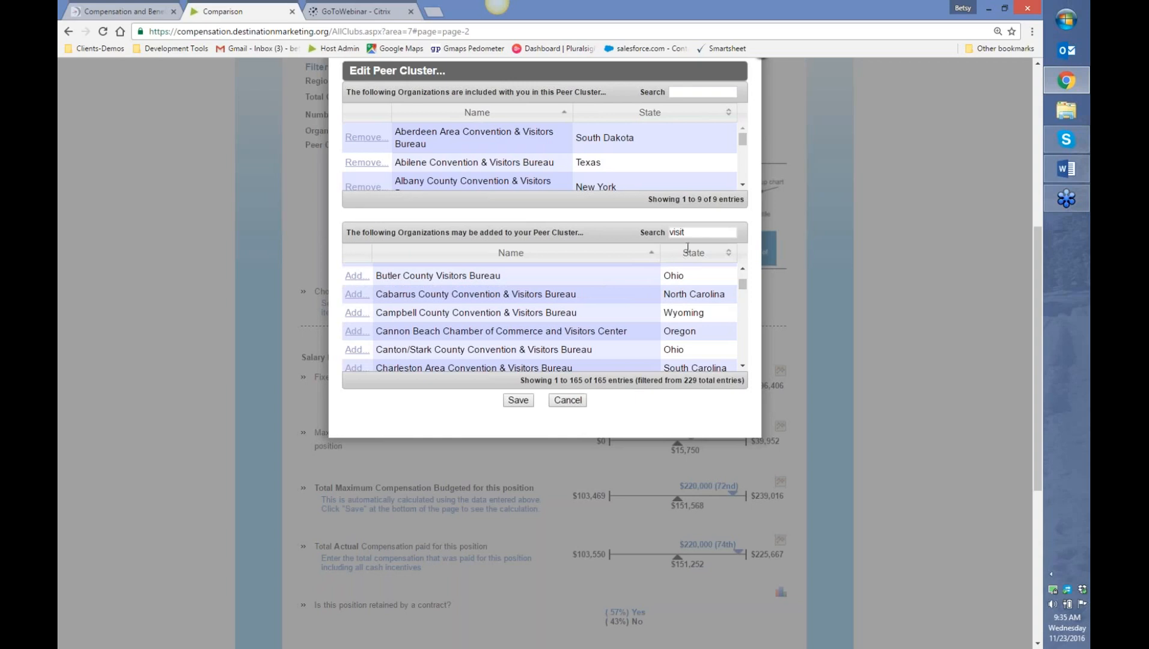
left_click_drag(686, 232, 667, 232)
type("ohio")
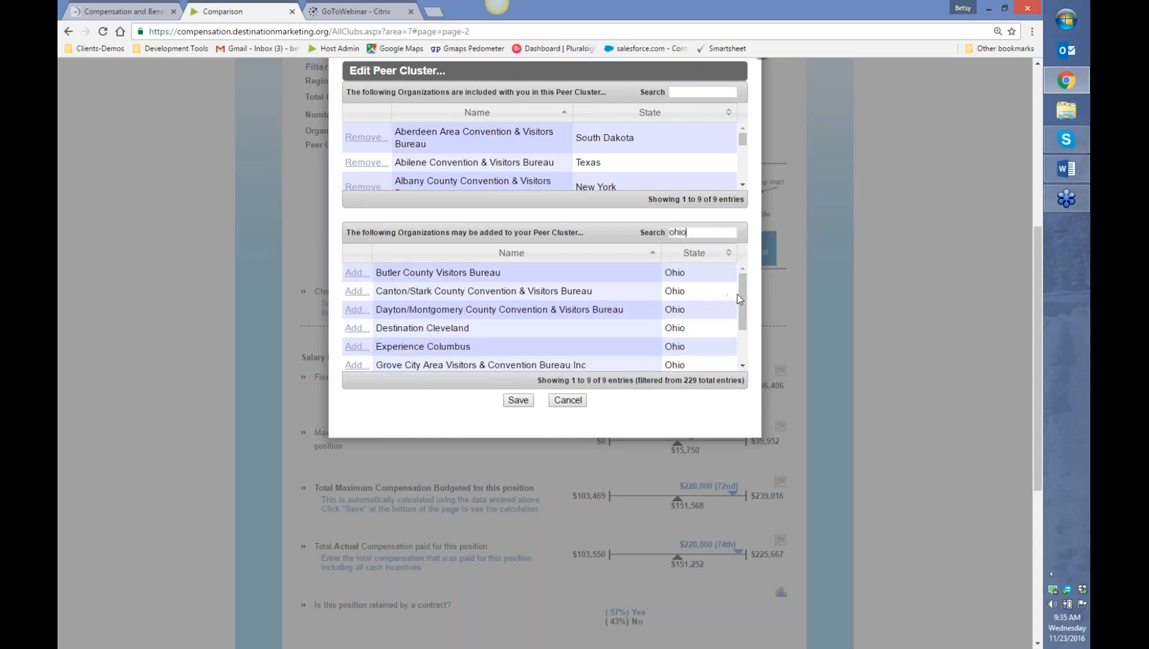
mouse_move(742, 307)
left_mouse_down()
mouse_move(743, 353)
mouse_move(739, 292)
left_mouse_up()
- Discard the Test cluster, then set Organizational Structure to Any and Peer Cluster to Large DMOs
left_click(559, 401)
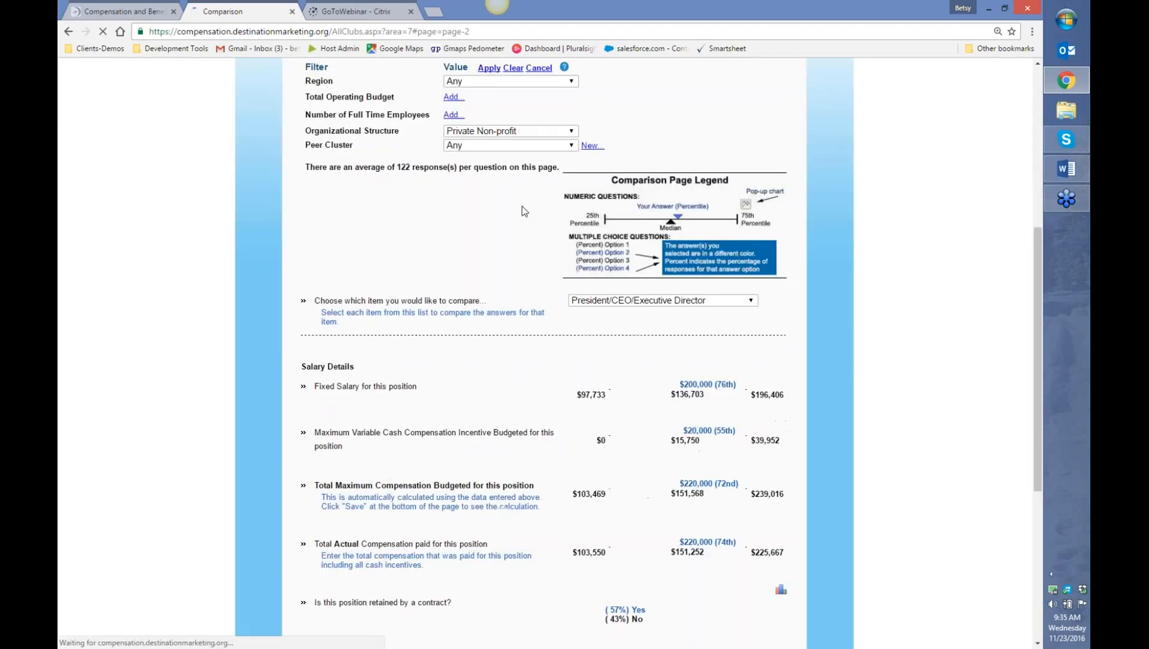
left_click(538, 132)
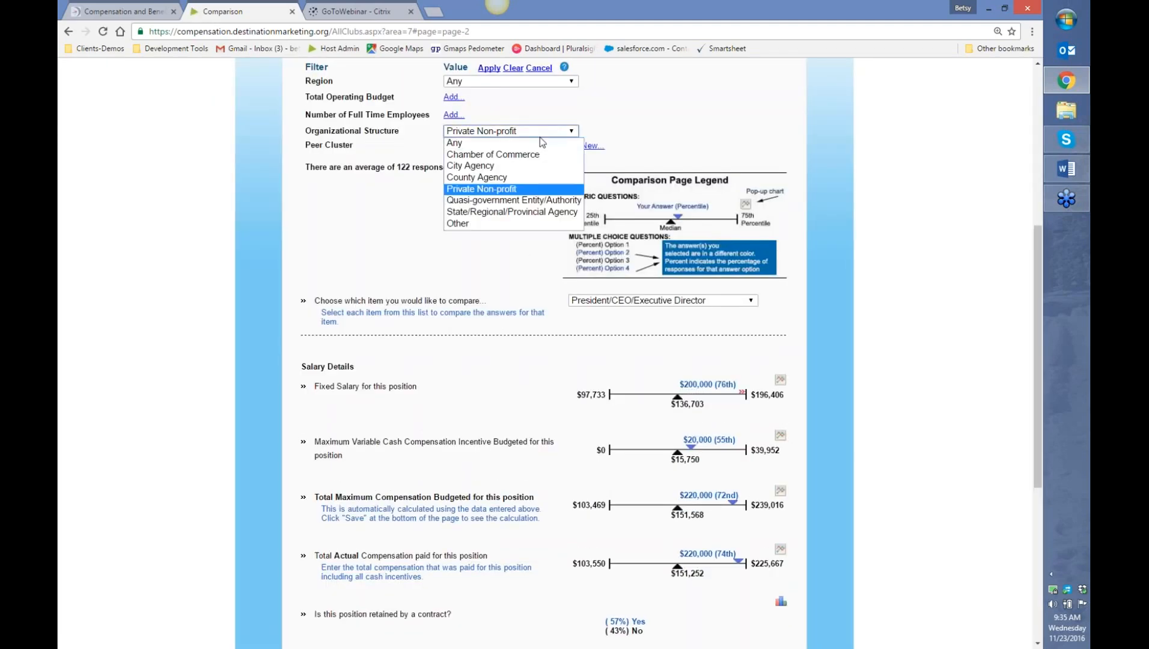
left_click(536, 144)
left_click(524, 148)
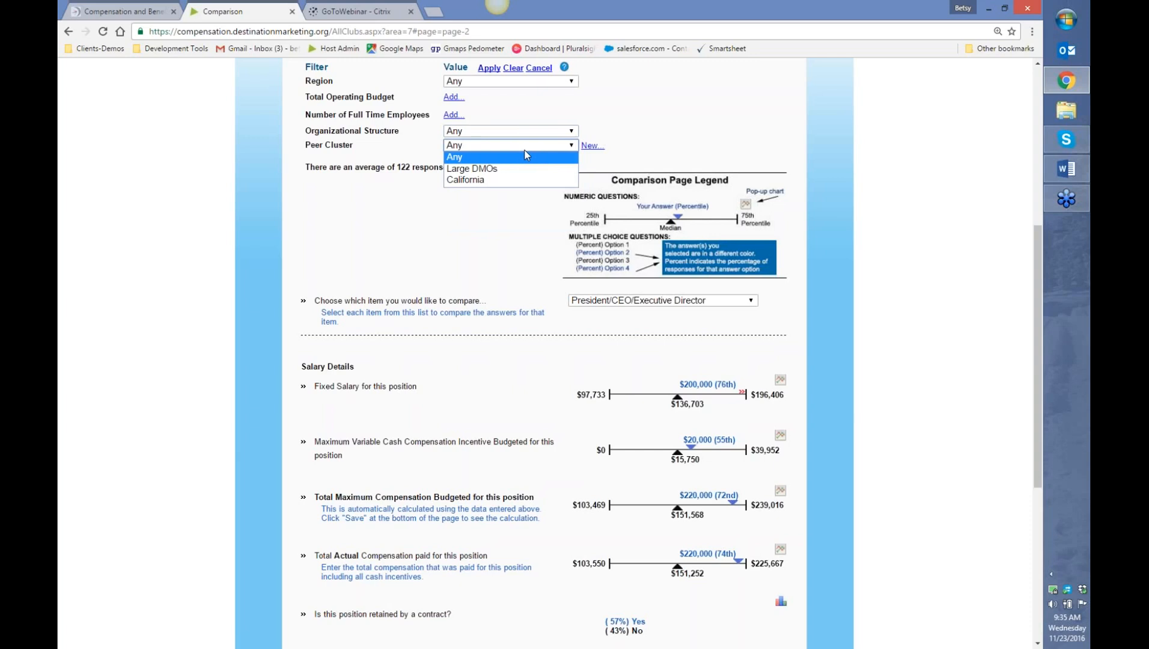
left_click(496, 170)
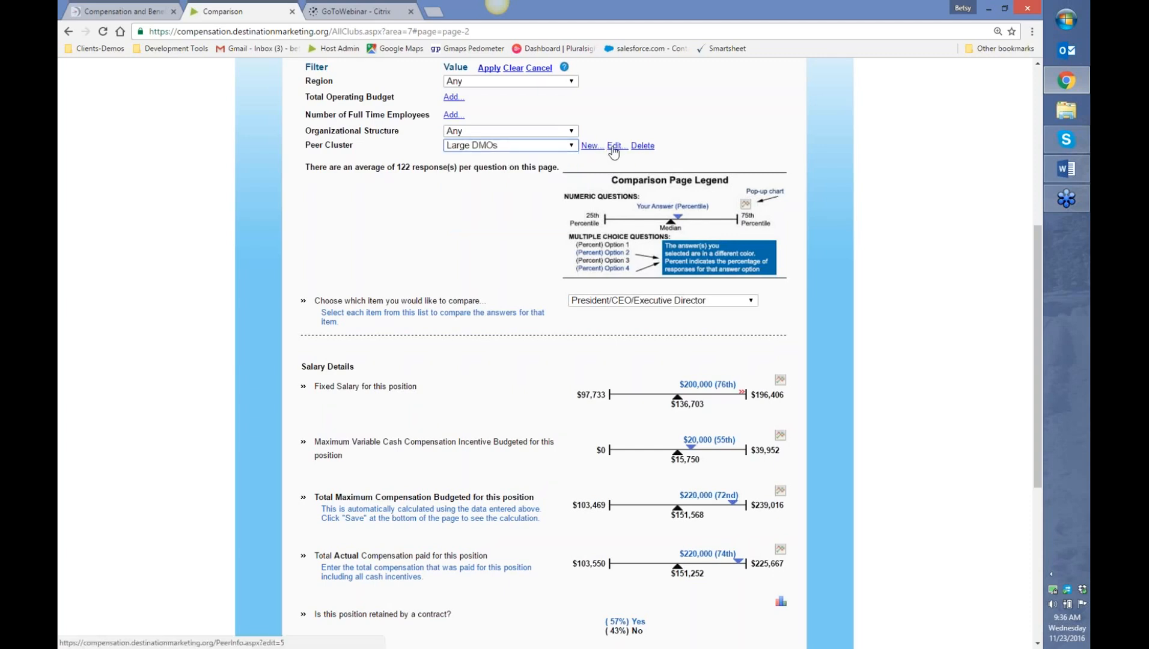
left_click(612, 147)
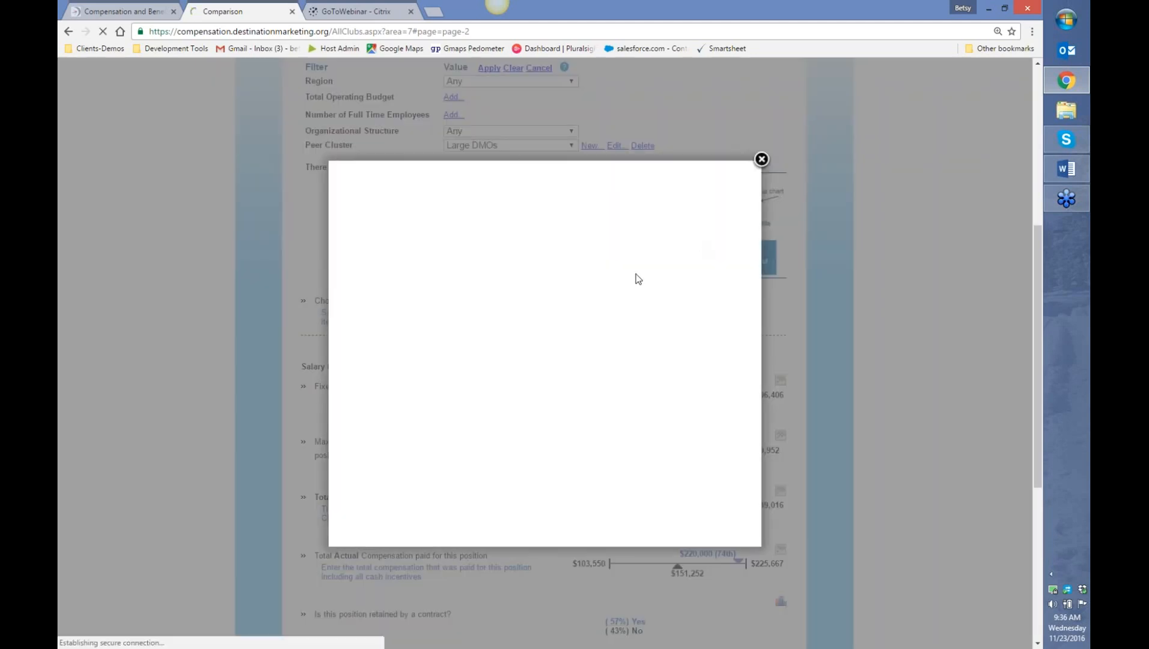
mouse_move(743, 247)
left_mouse_down()
mouse_move(745, 291)
mouse_move(745, 243)
left_mouse_up()
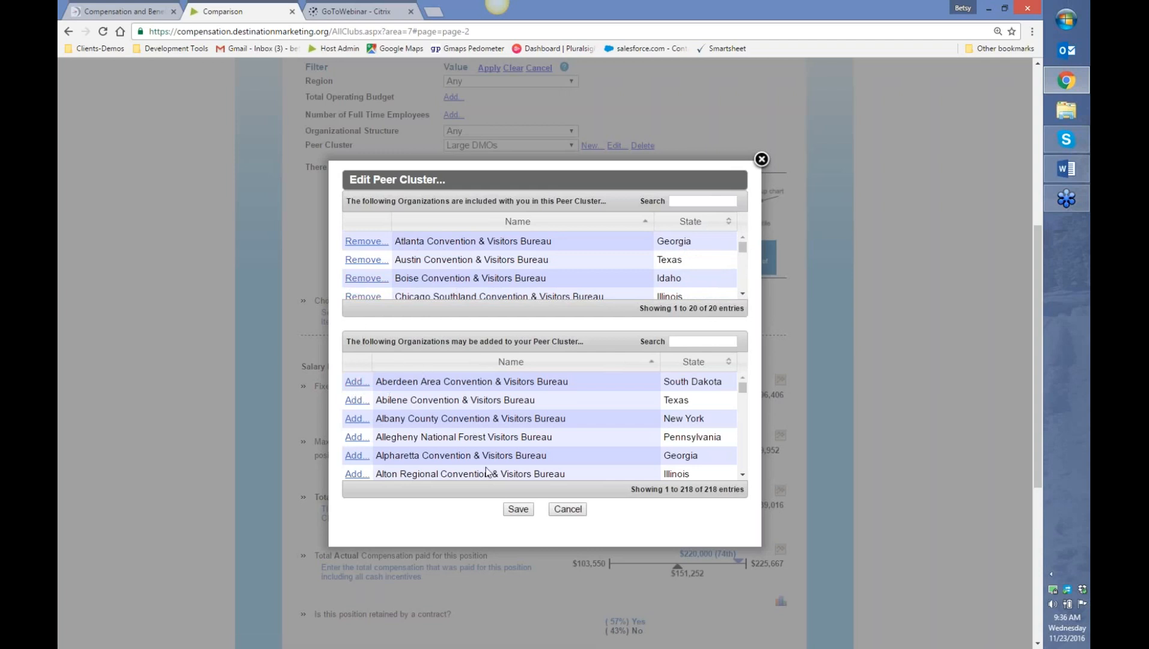
left_click(518, 509)
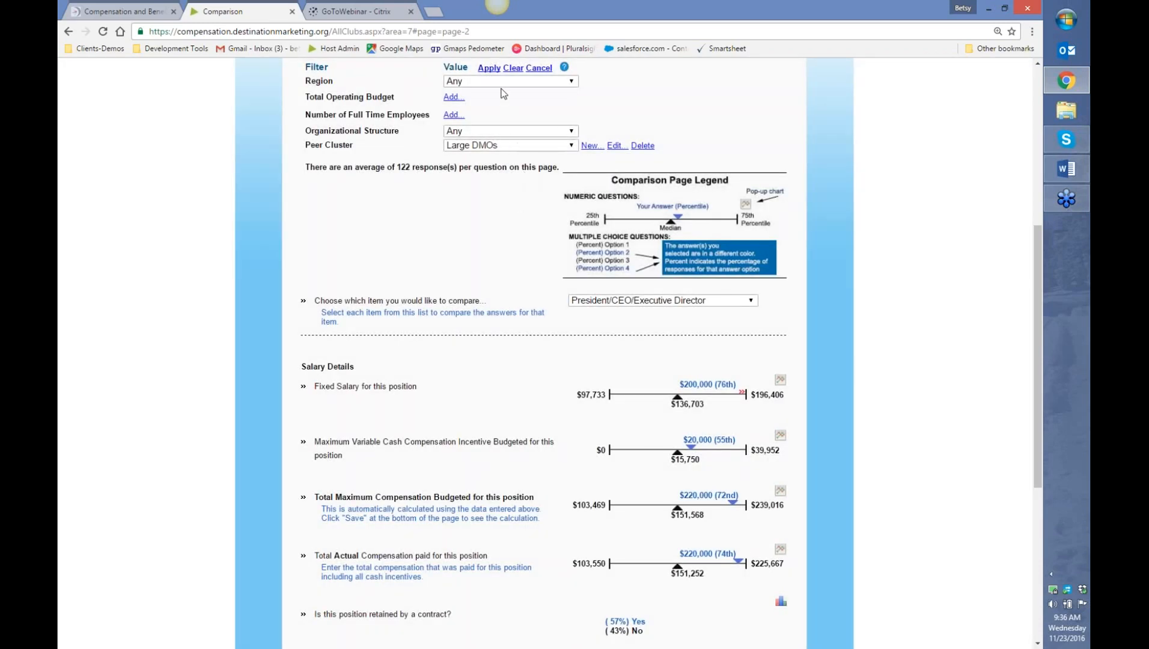
- Apply the Large DMOs filter and review salary details: 18 responses, $200,000 at 32nd percentile
left_click(490, 71)
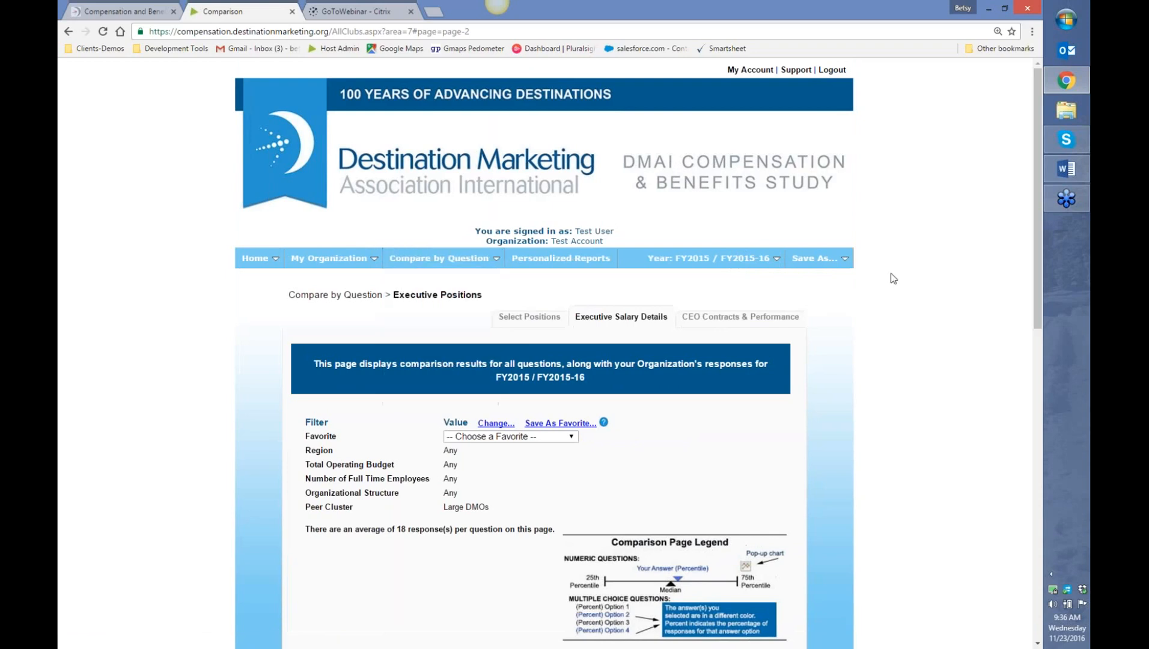
scroll(892, 277, "down", 5)
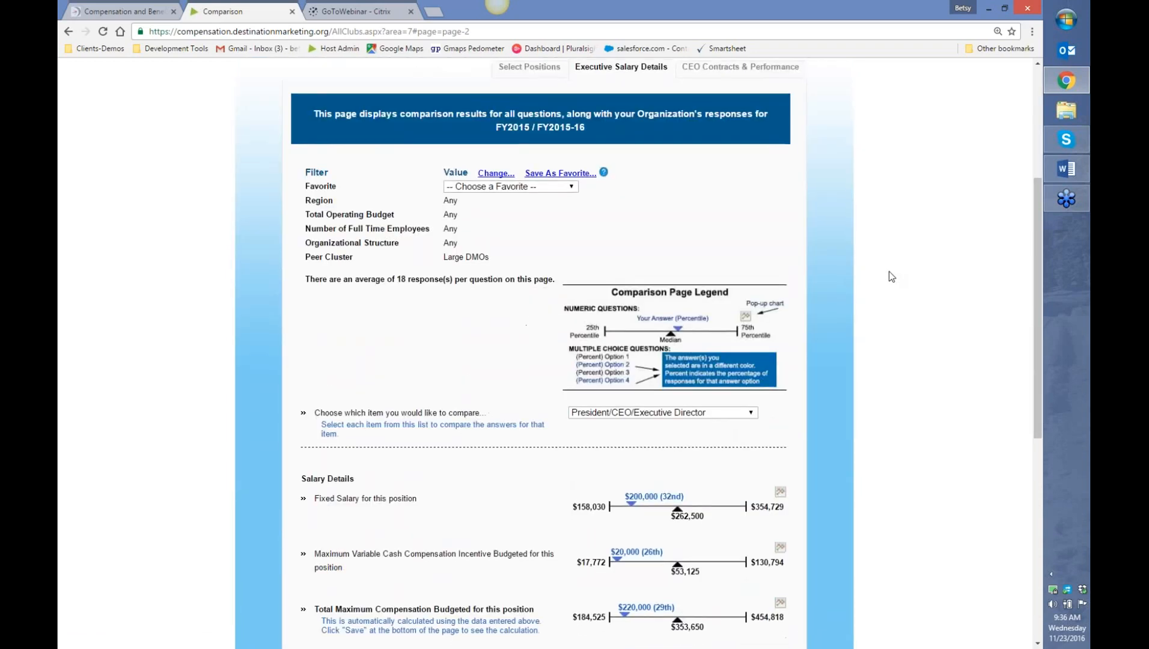
scroll(888, 271, "down", 2)
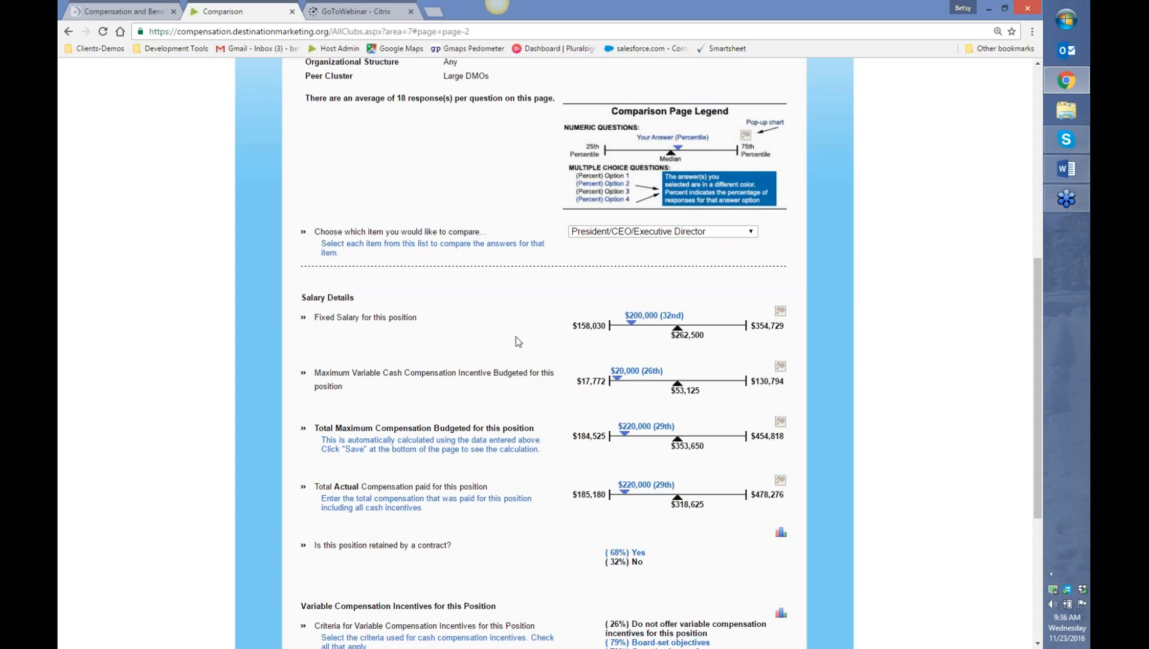
scroll(518, 341, "up", 3)
- Switch the Peer Cluster filter to California and apply it, averaging 14 responses
left_click(496, 178)
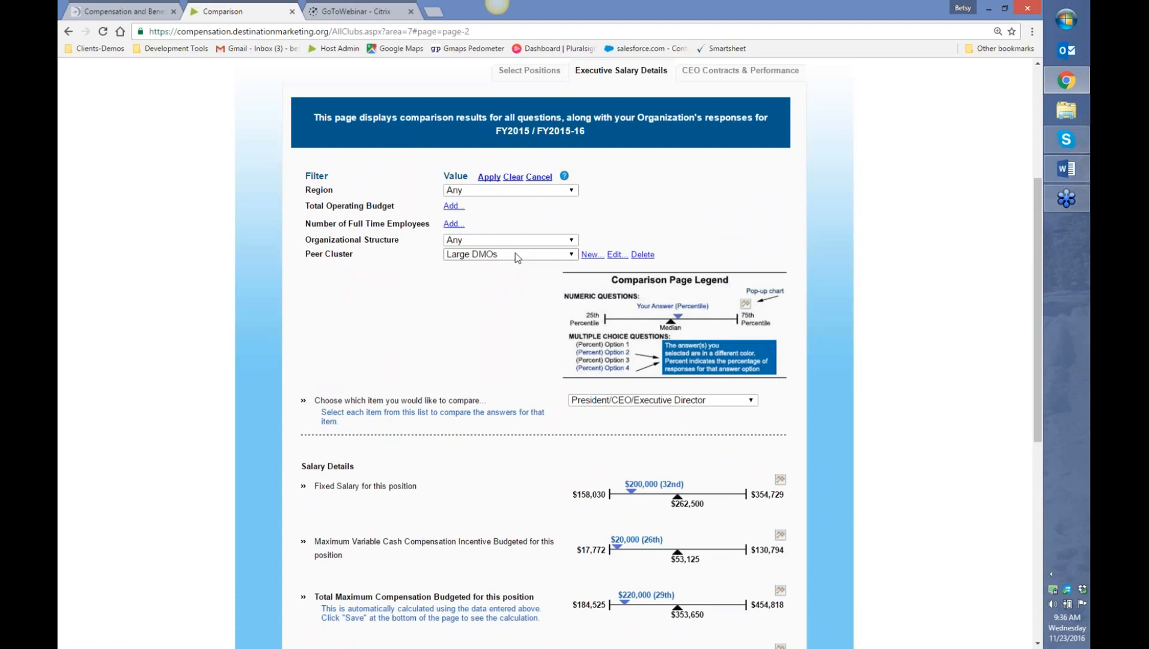
left_click(515, 255)
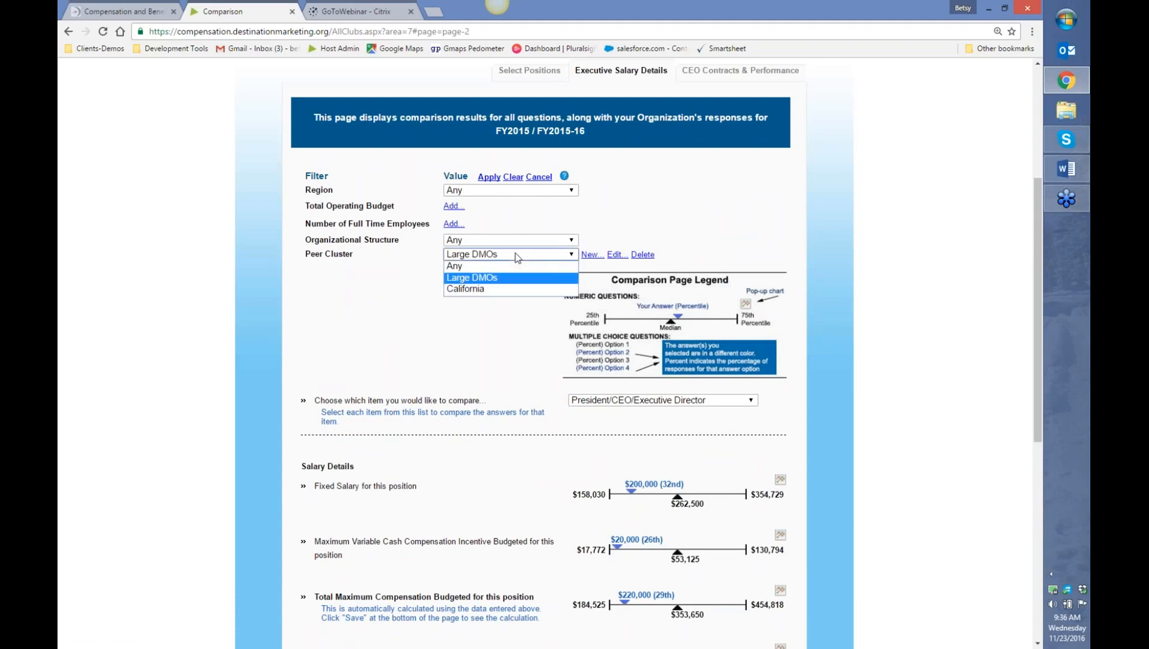
left_click(485, 289)
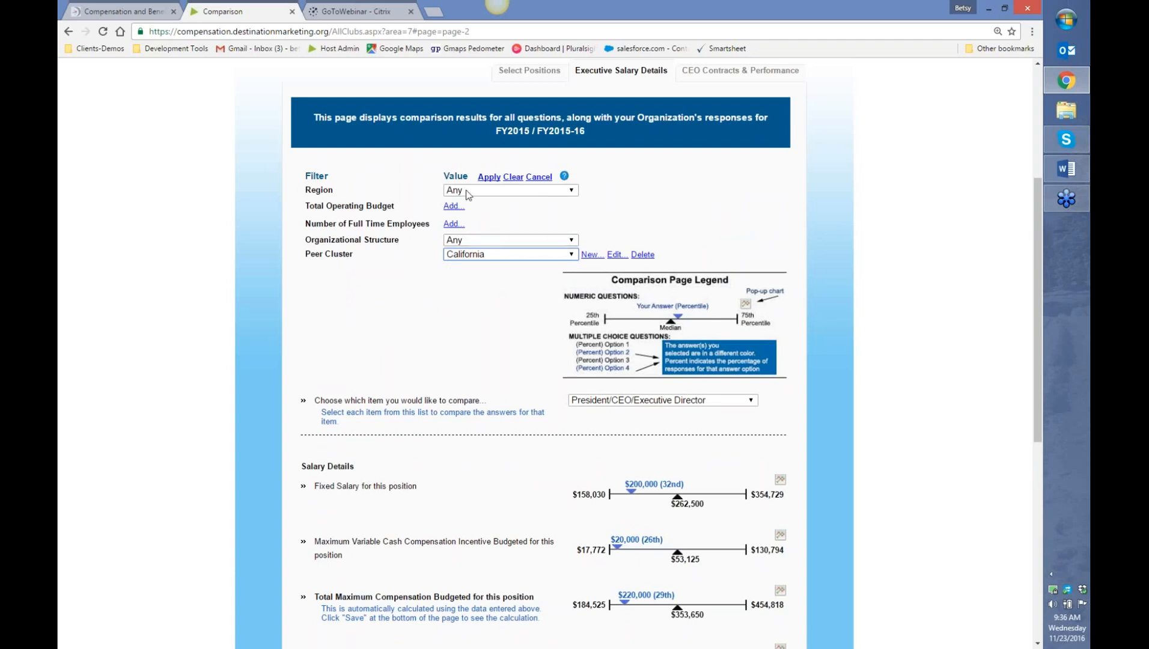
left_click(484, 178)
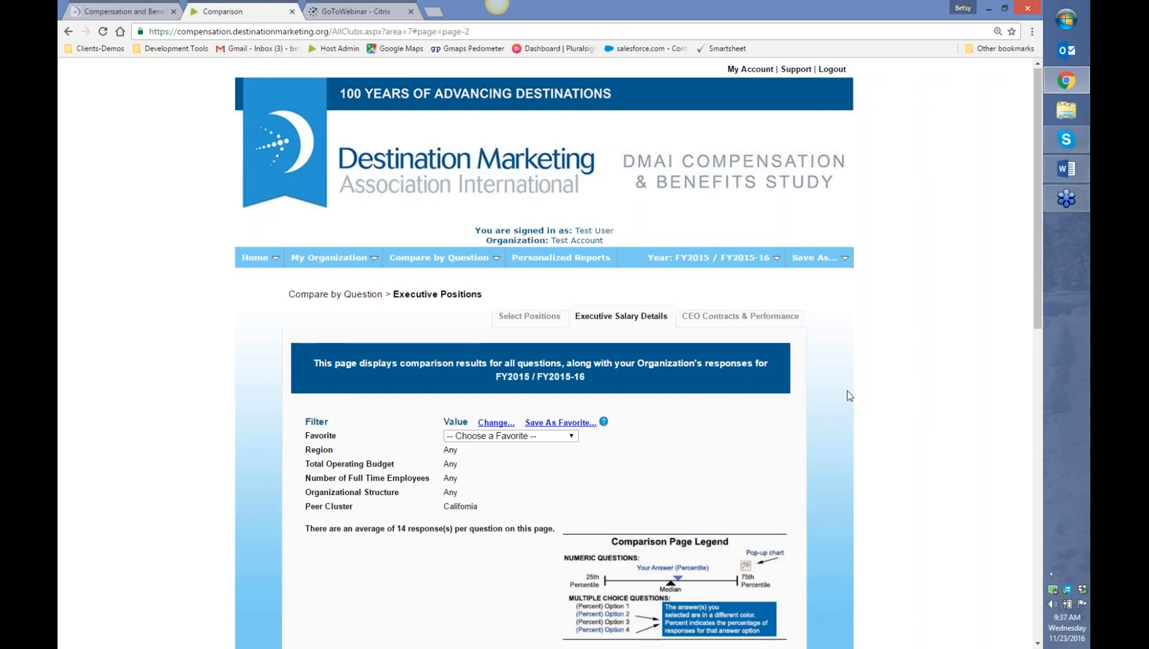
scroll(850, 394, "down", 1)
scroll(849, 395, "down", 5)
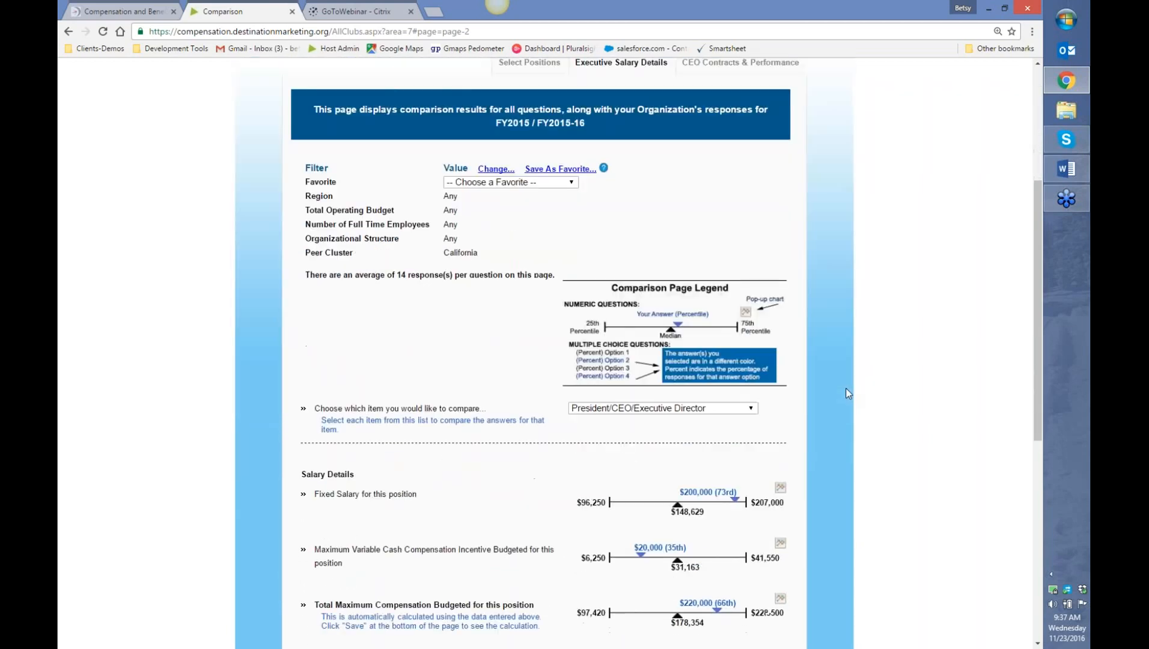
scroll(846, 388, "down", 2)
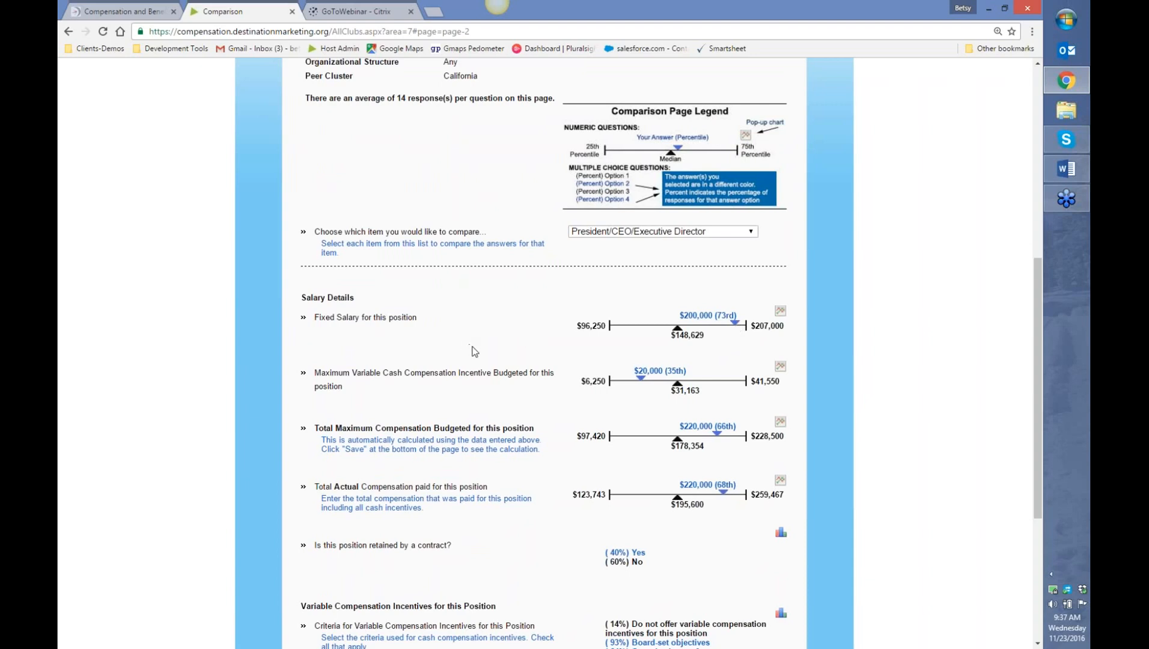
scroll(472, 351, "up", 3)
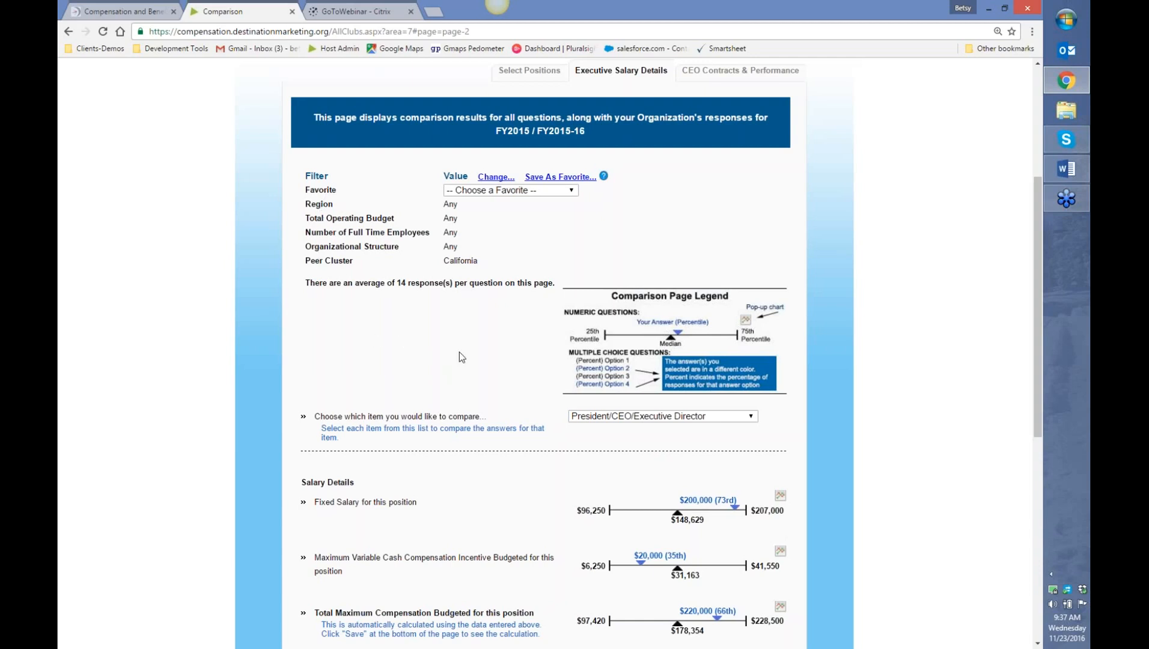
scroll(459, 352, "down", 4)
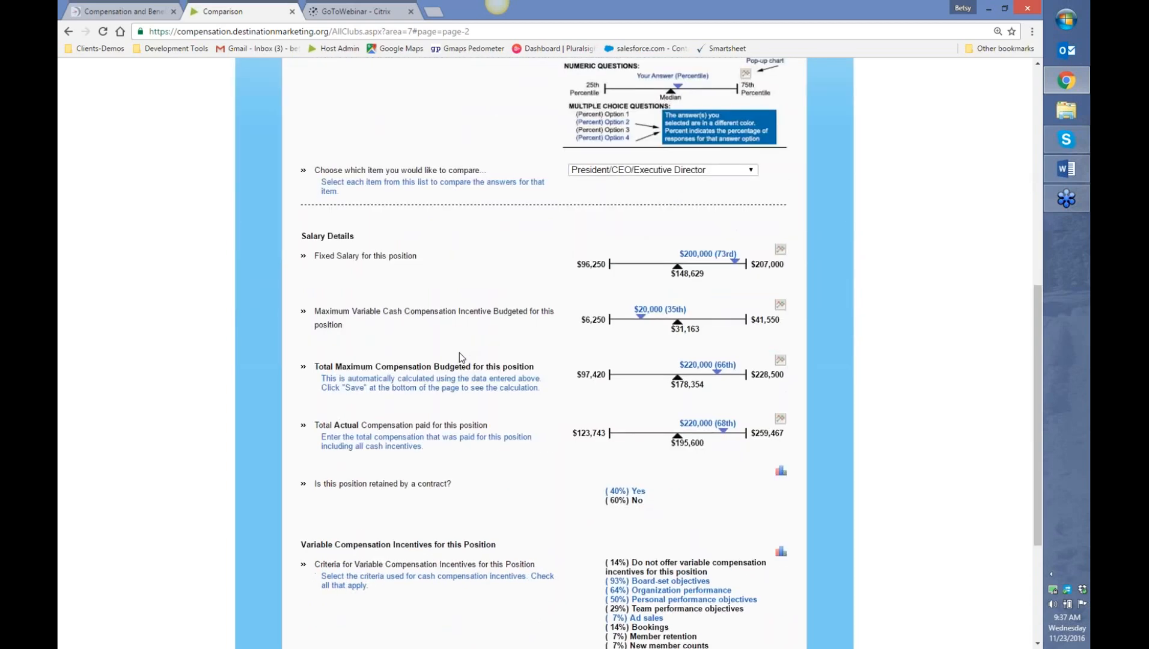
scroll(458, 352, "up", 2)
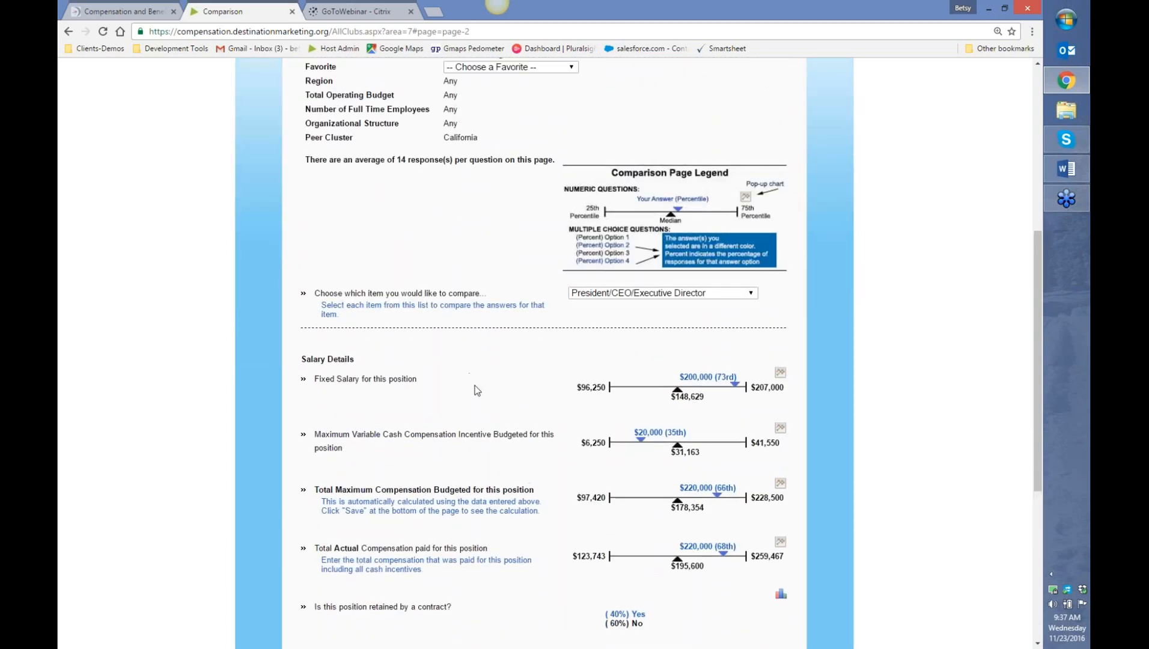
scroll(474, 390, "down", 3)
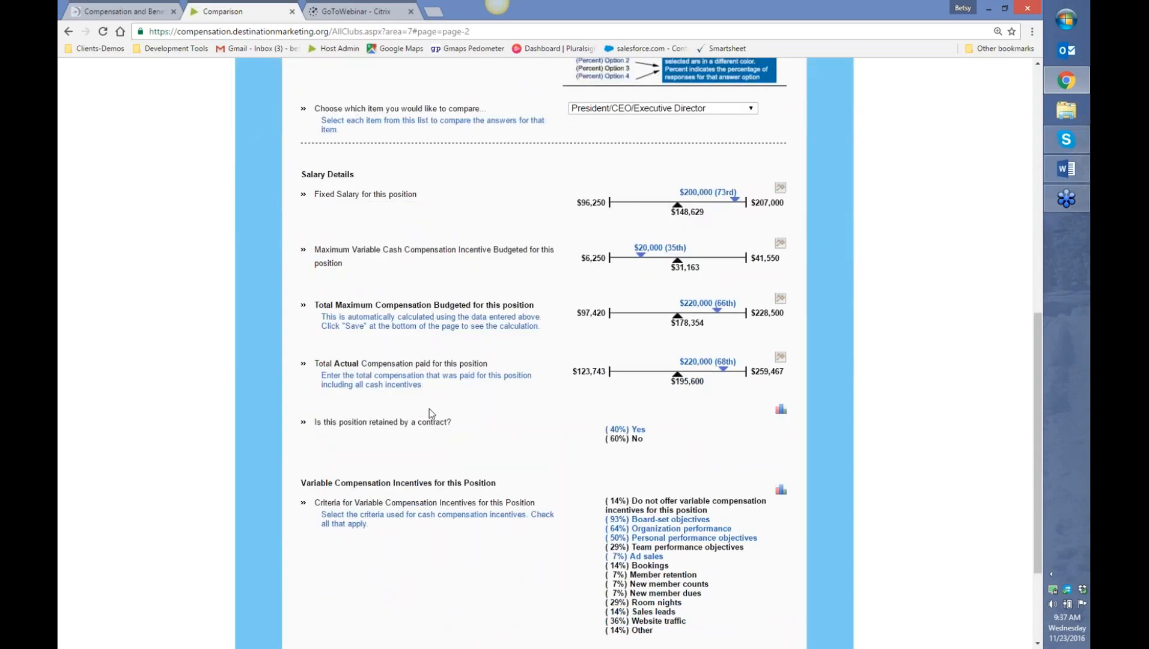
scroll(429, 408, "down", 2)
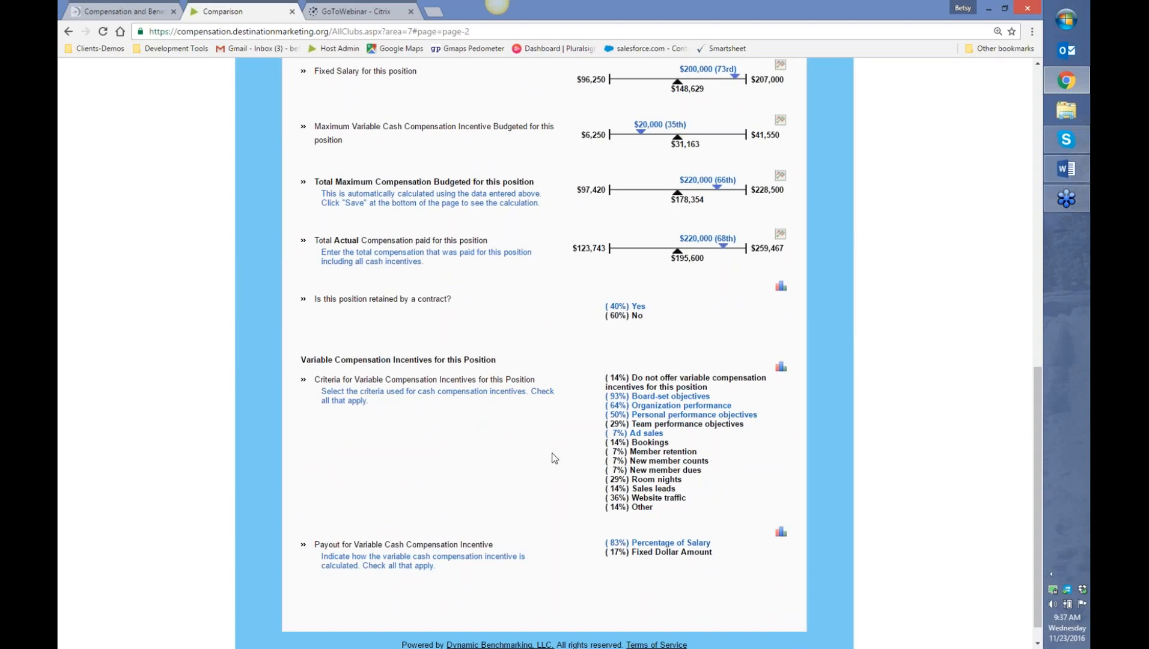
scroll(551, 457, "up", 2)
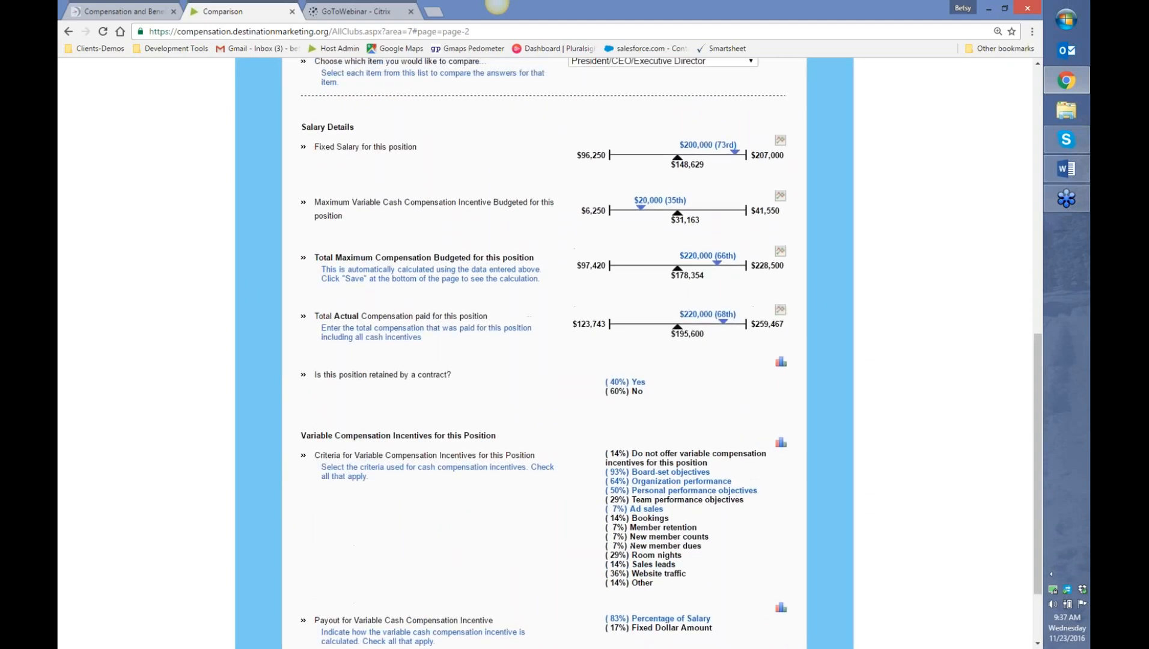
scroll(552, 353, "up", 3)
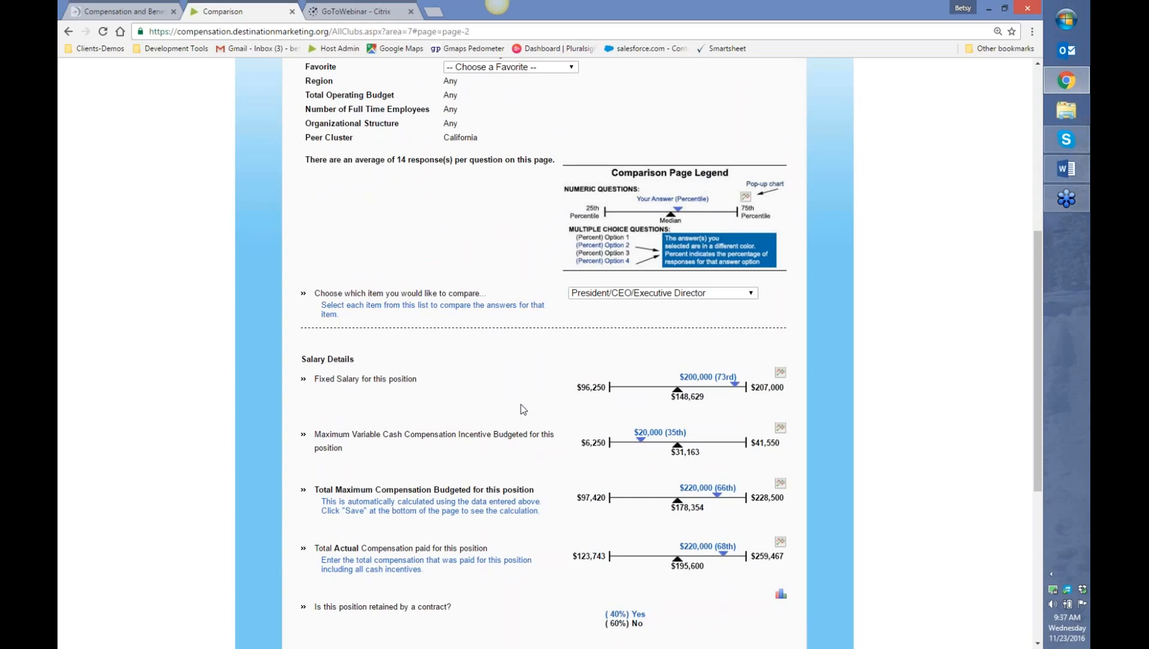
scroll(521, 407, "up", 4)
mouse_move(322, 134)
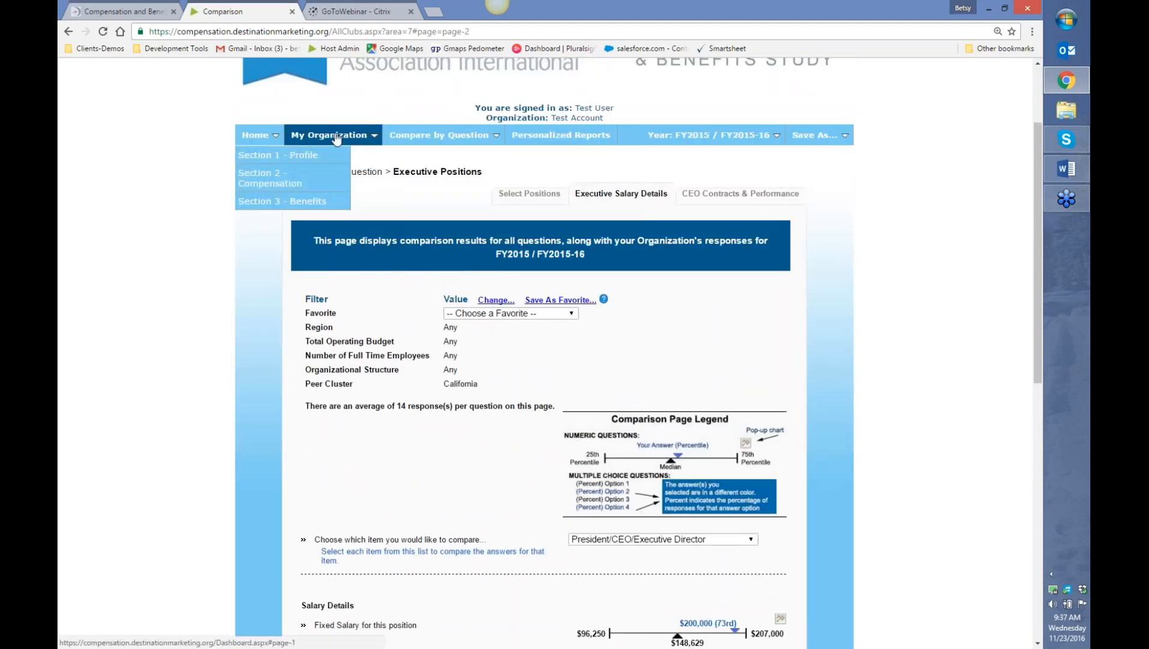
- Return to the dashboard and bring up the Section 2 - Compensation position categories list
left_click(340, 180)
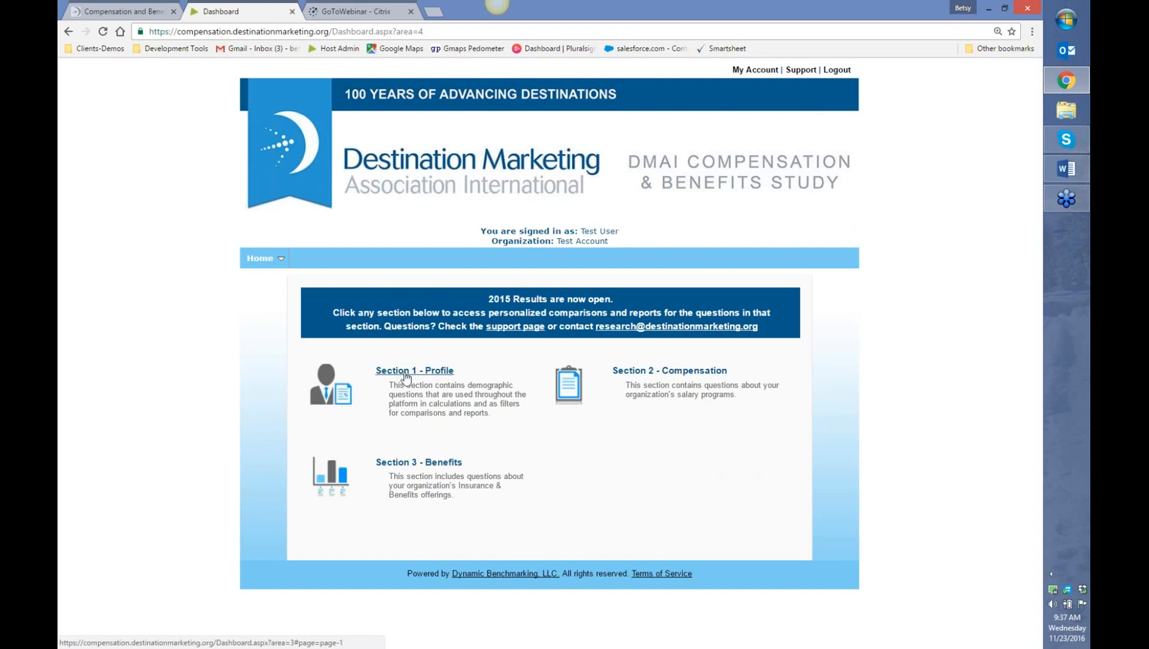
left_click(702, 377)
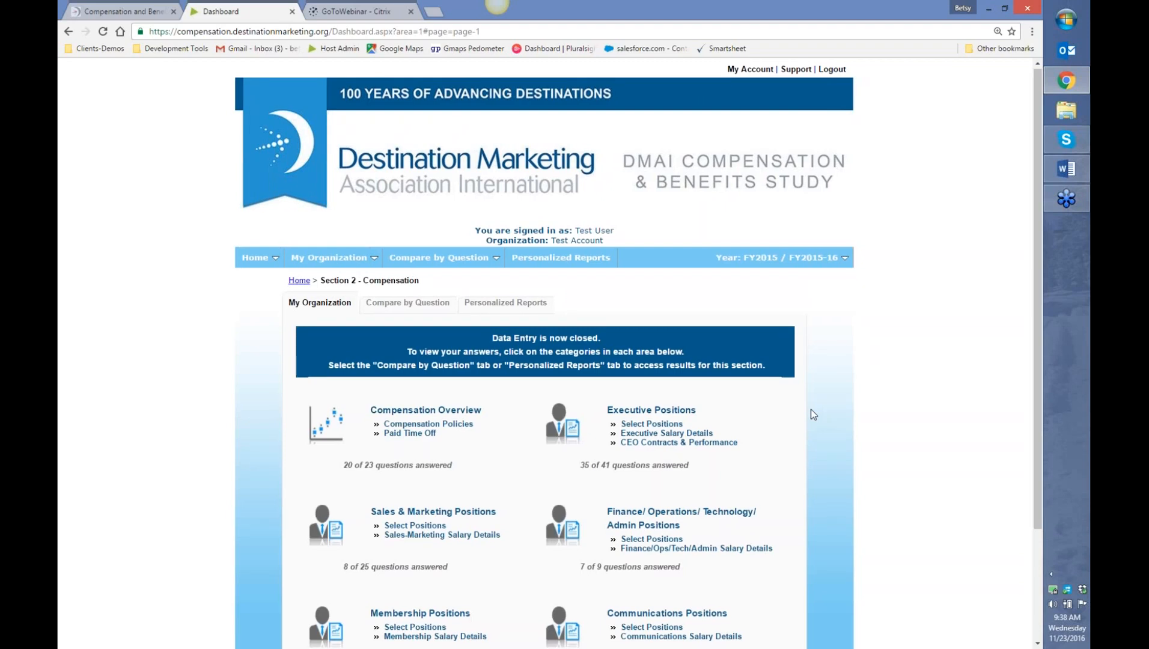
scroll(813, 414, "down", 1)
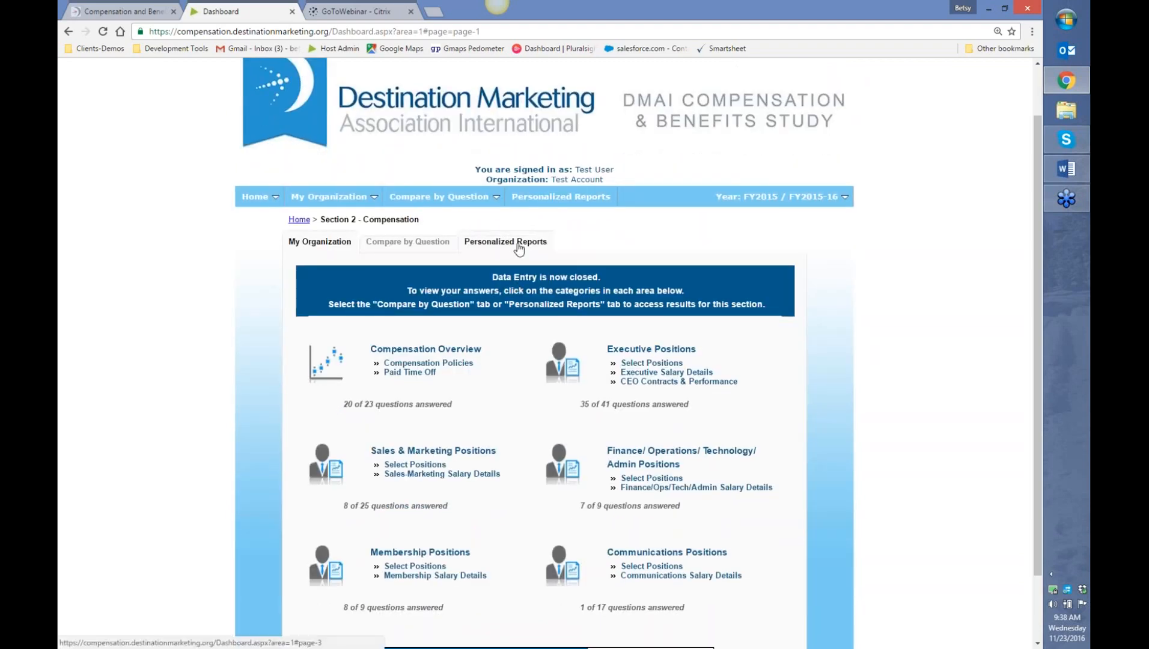
- Show the Personalized Reports tab and clear all report filters to Any
left_click(567, 201)
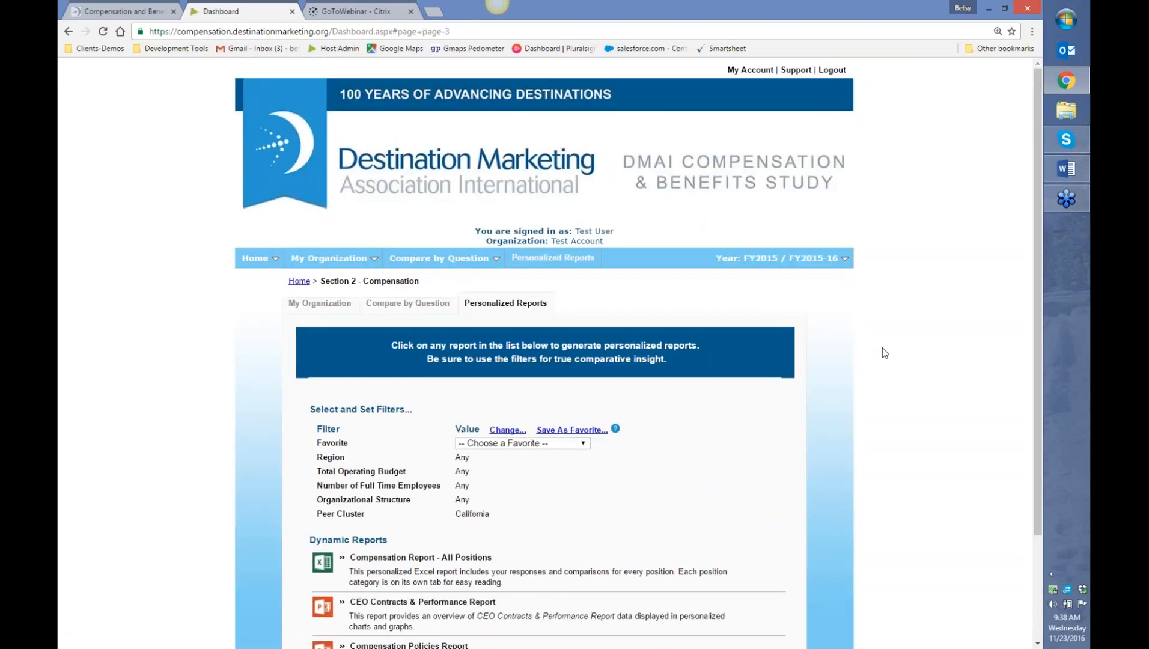
scroll(882, 353, "down", 2)
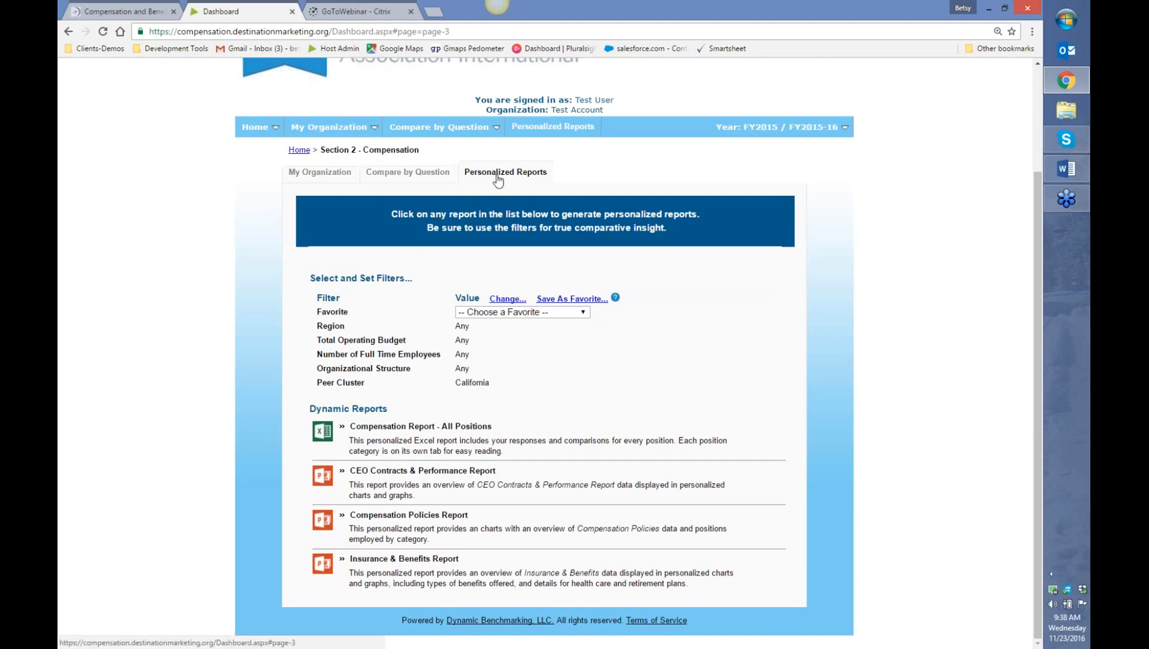
left_click(509, 299)
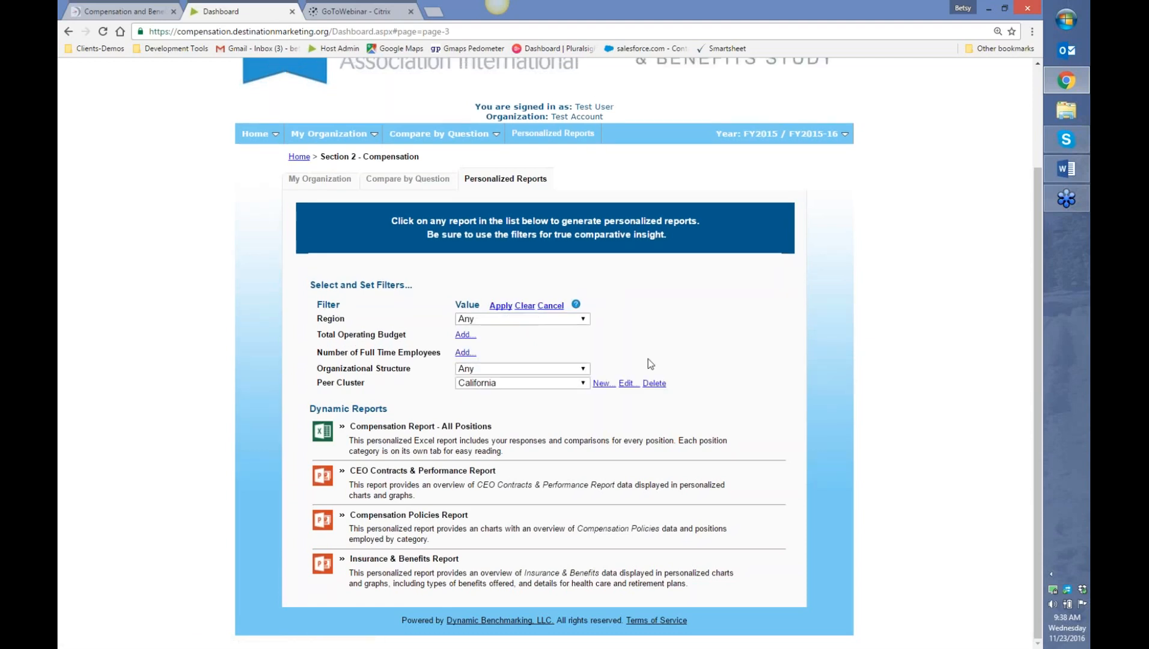
left_click(525, 306)
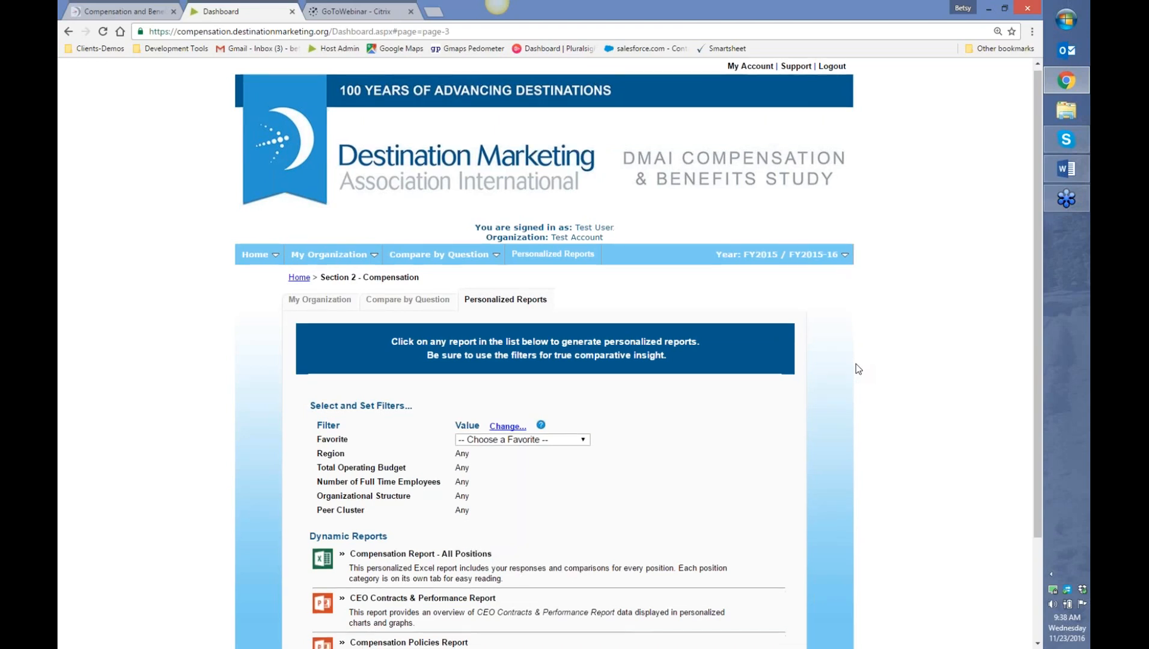
scroll(856, 368, "down", 3)
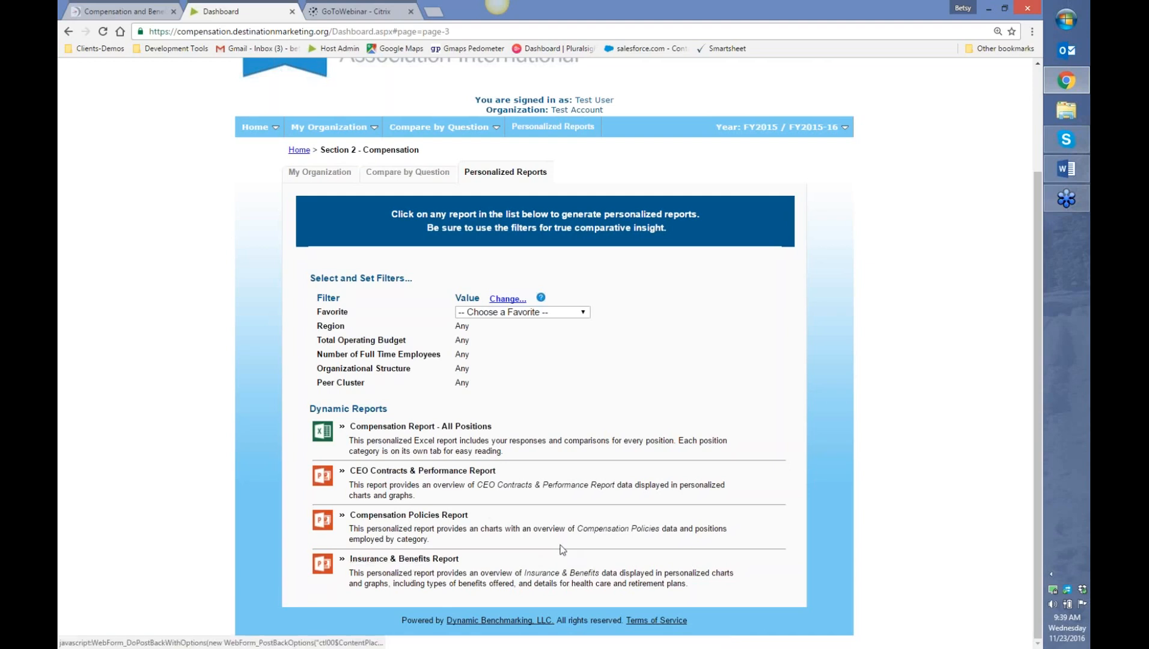
- Generate the Compensation Report - All Positions workbook and open the downloaded .xlsx in Excel
left_click(443, 428)
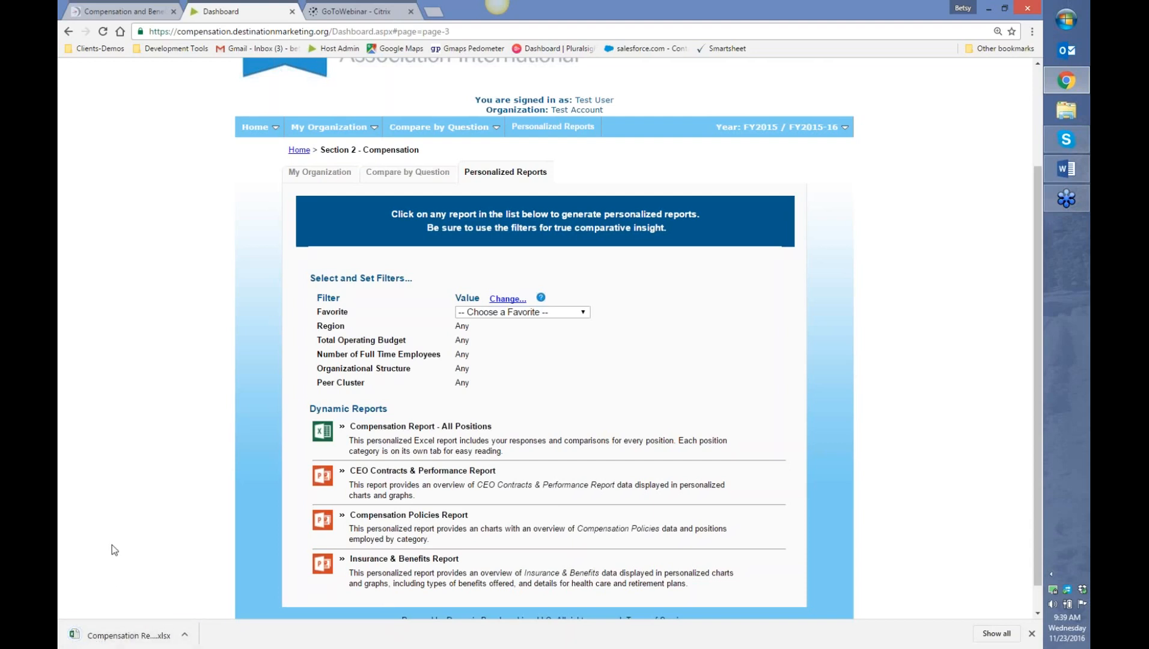
left_click(120, 635)
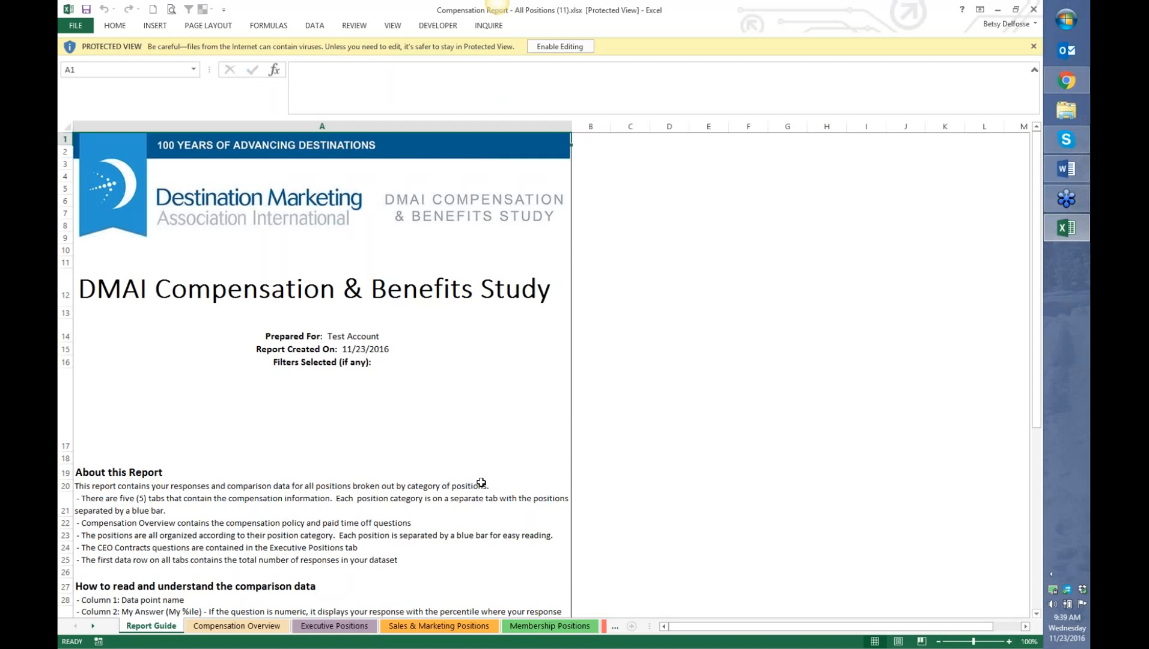
- Read down the Report Guide and widen the tab bar to reveal all five position-category sheet tabs
scroll(481, 482, "down", 1)
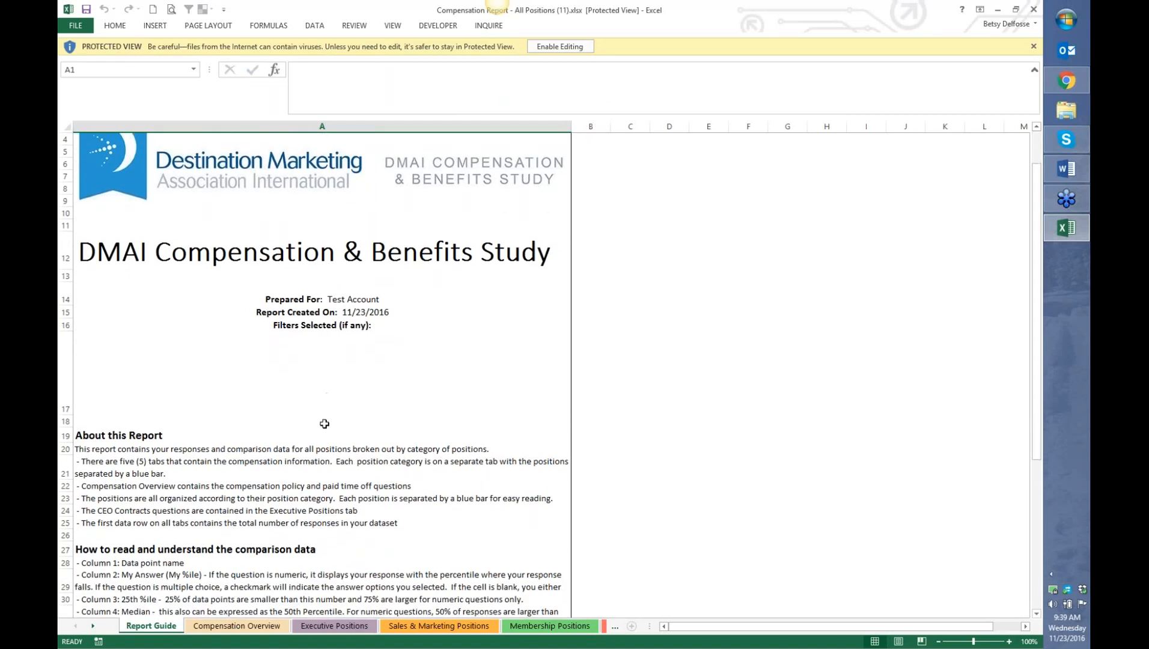
scroll(324, 426, "down", 2)
scroll(325, 426, "down", 3)
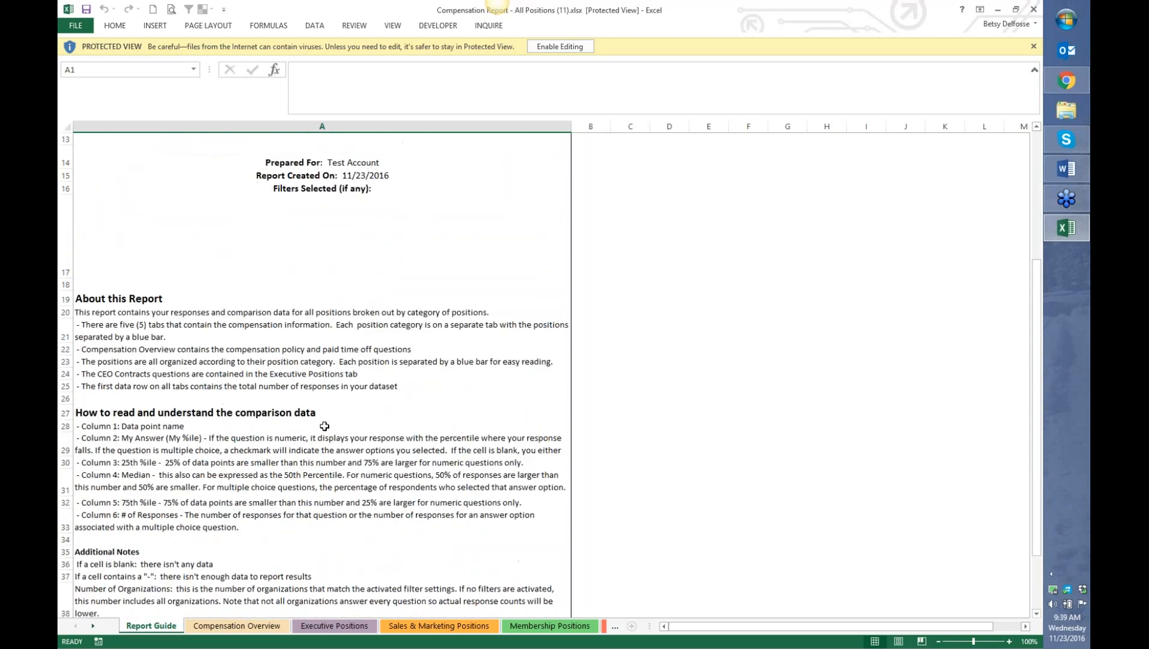
scroll(324, 425, "up", 5)
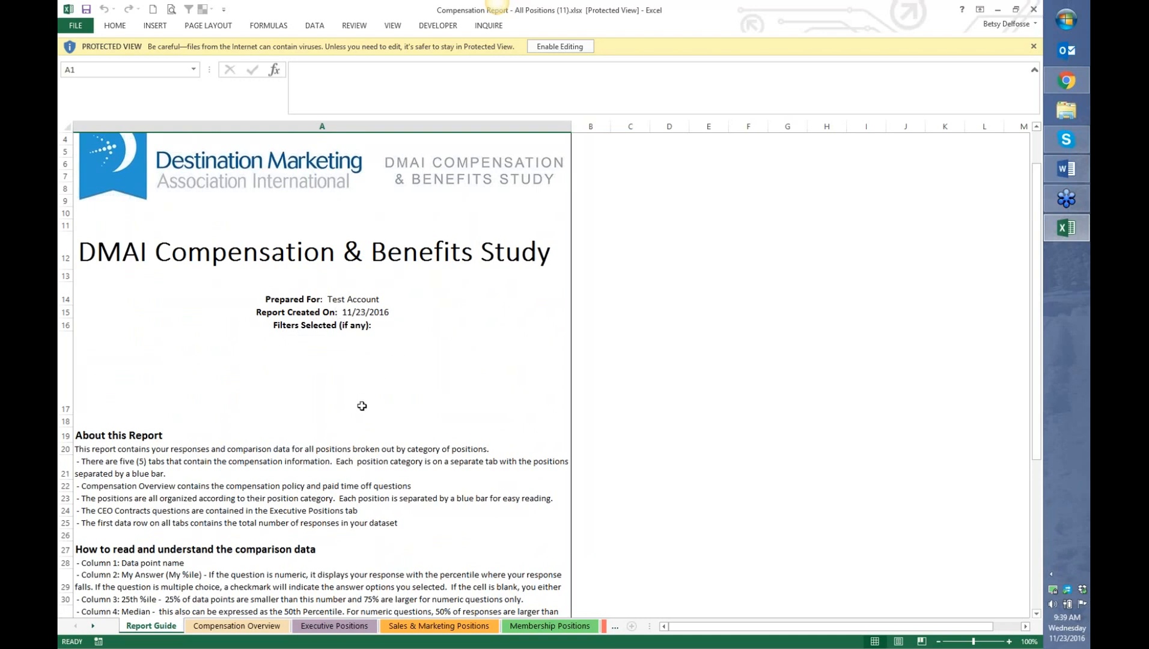
left_click_drag(659, 626, 953, 625)
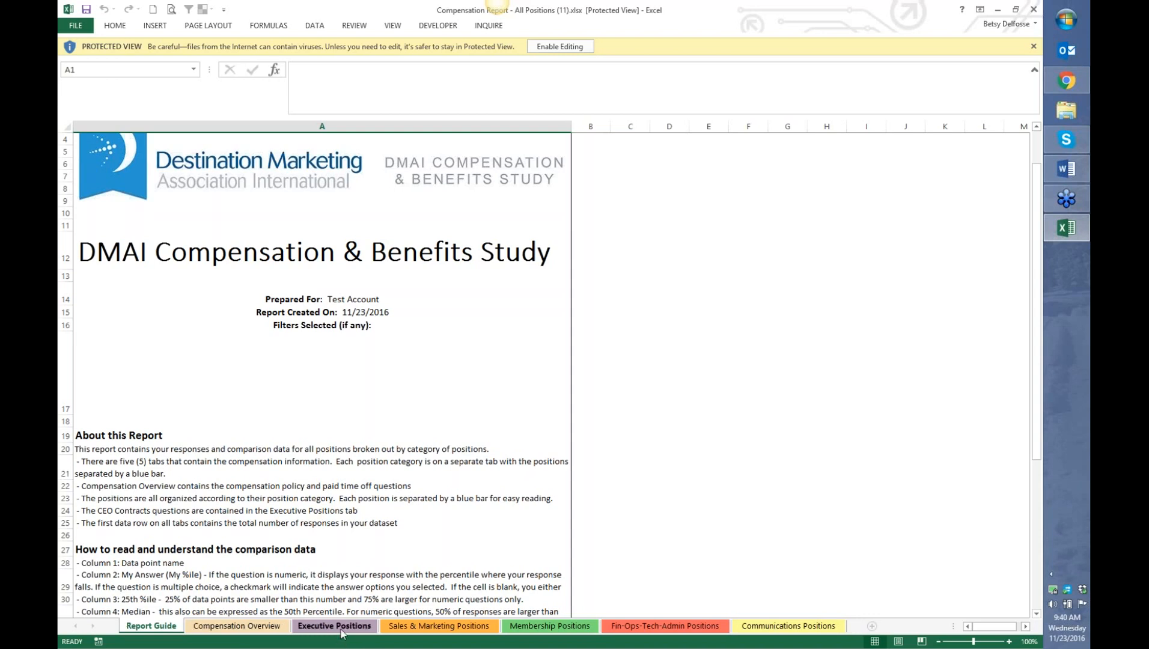
- Switch to the Executive Positions sheet and select the President-CEO-Executive Director salary row
left_click(341, 628)
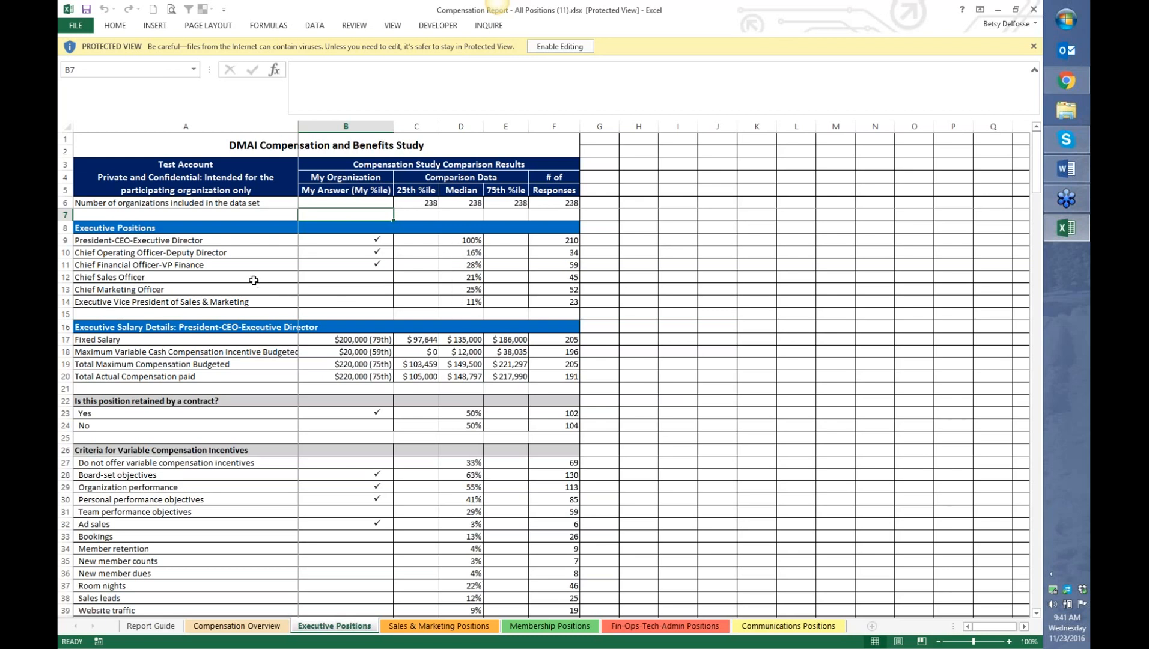
scroll(253, 280, "down", 1)
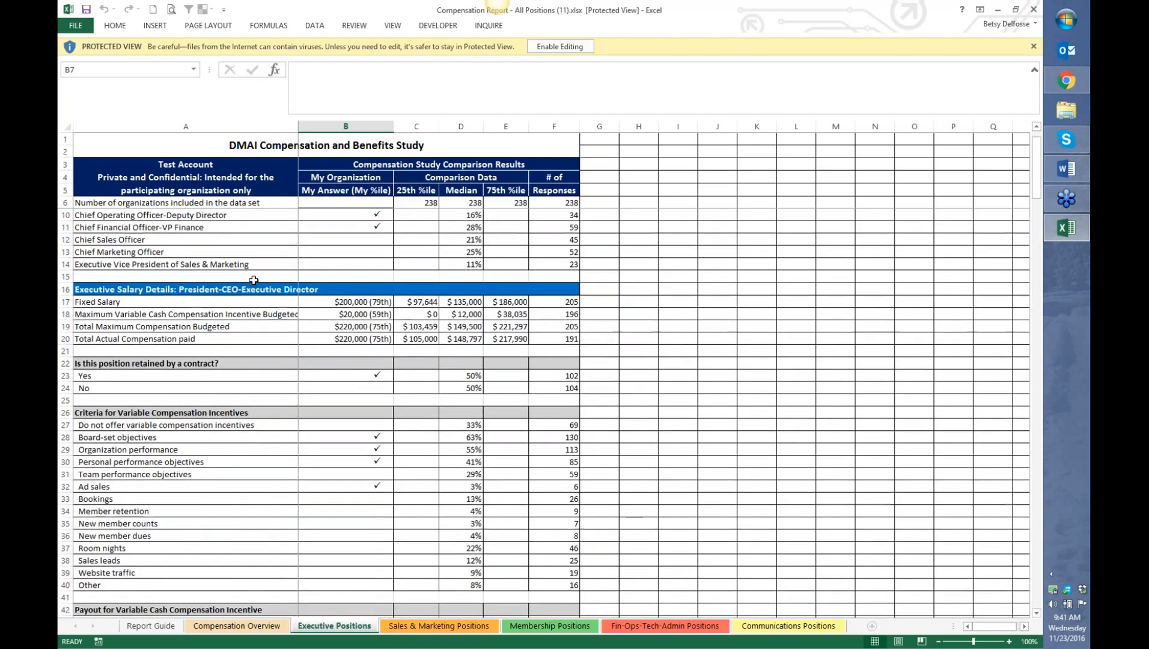
left_click(66, 288)
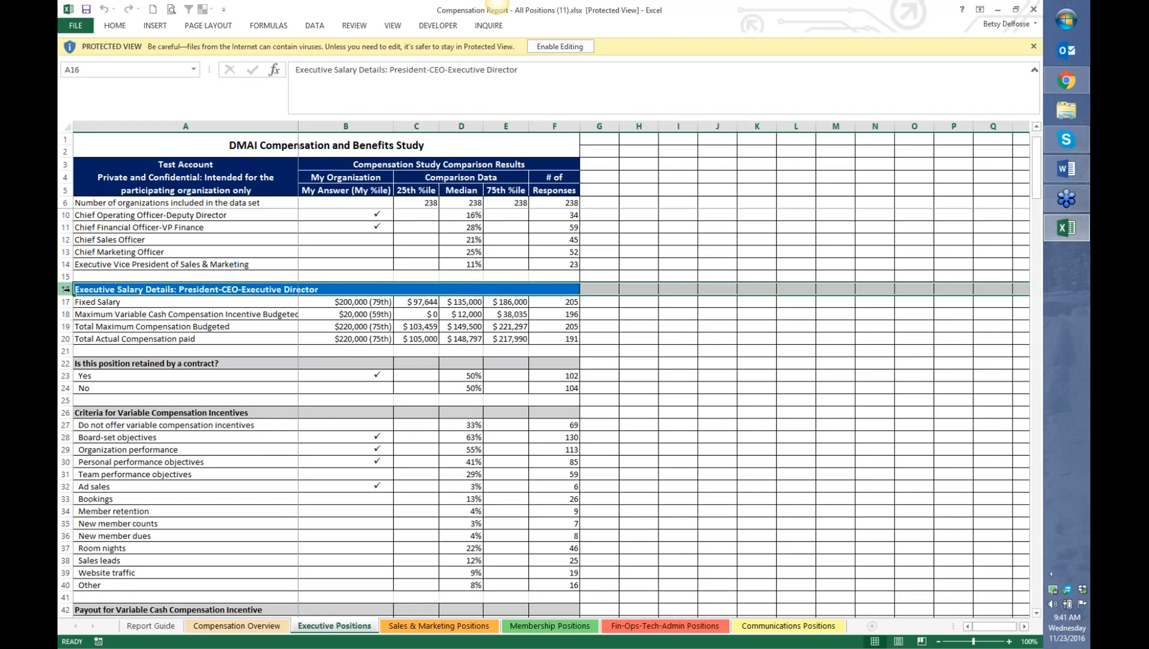
- Select the Chief Operating Officer and Chief Financial Officer rows, then return to the President-CEO section at row 16
scroll(66, 289, "down", 6)
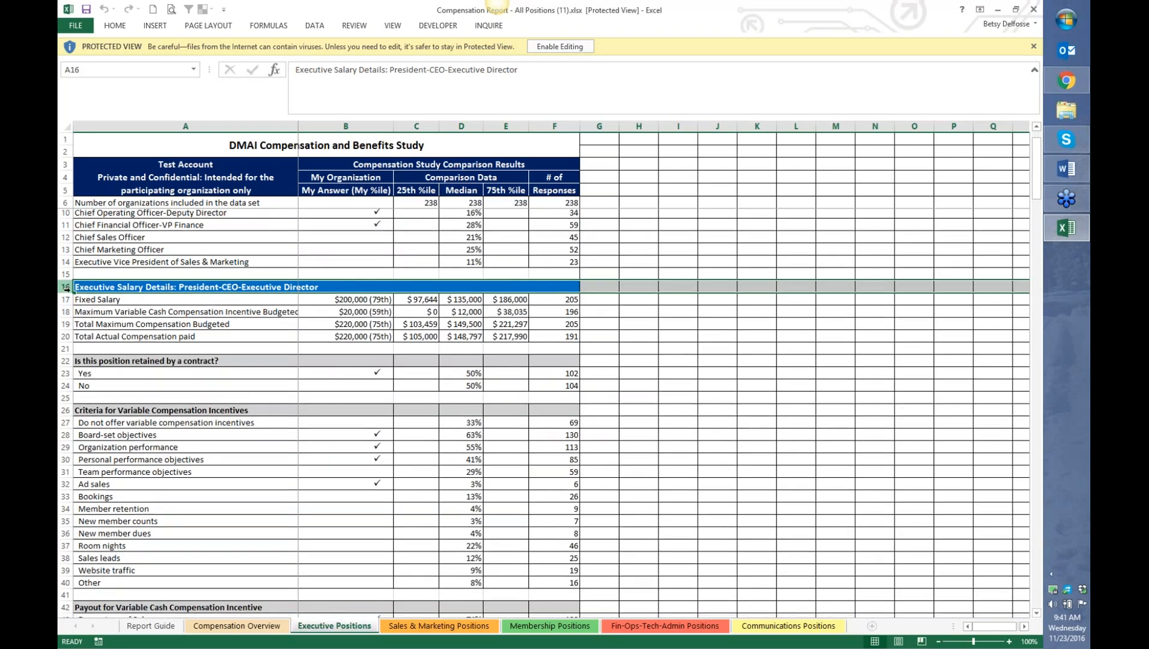
scroll(66, 289, "down", 1)
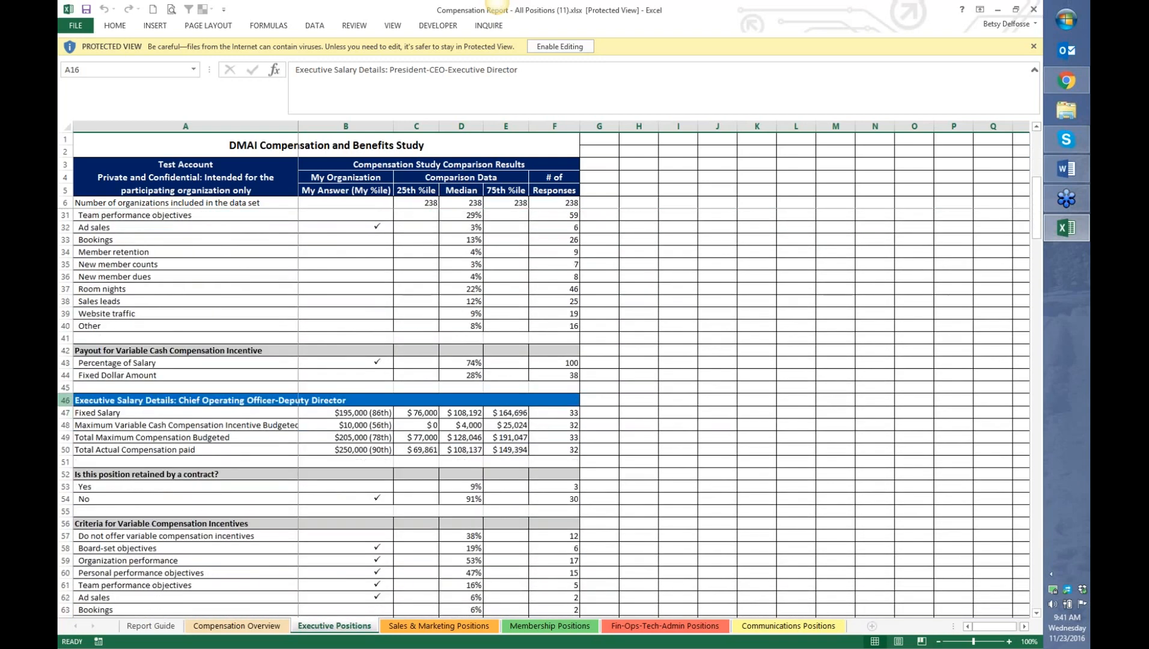
left_click(66, 400)
scroll(66, 400, "down", 1)
scroll(63, 408, "down", 7)
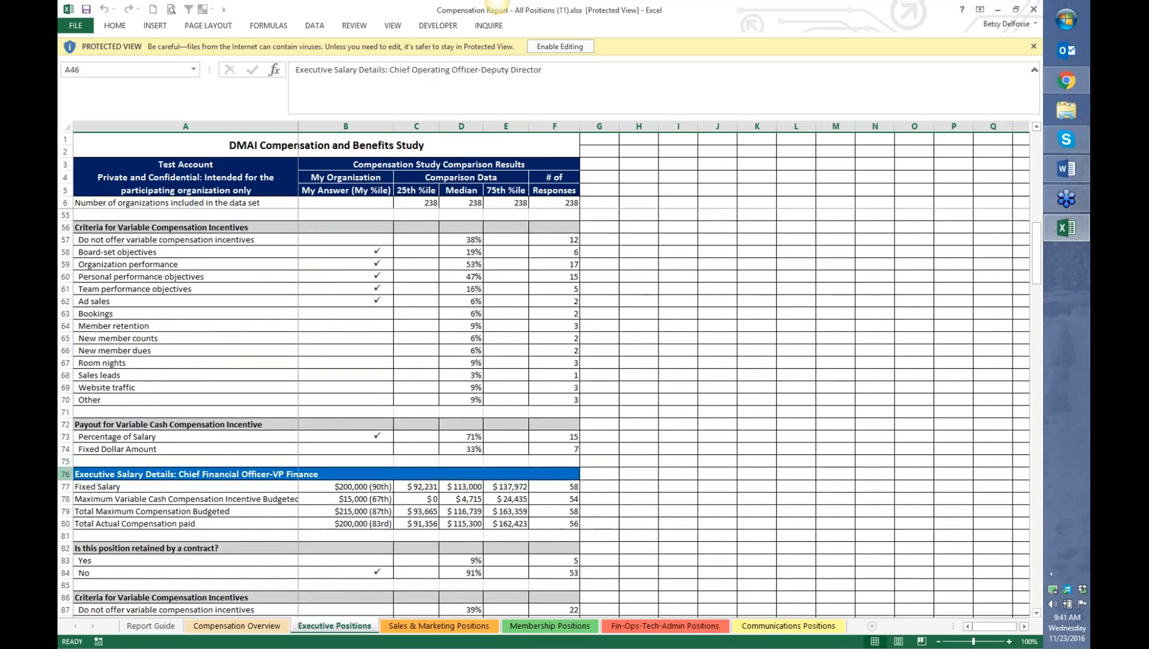
left_click(65, 475)
scroll(207, 409, "up", 1)
scroll(207, 409, "up", 8)
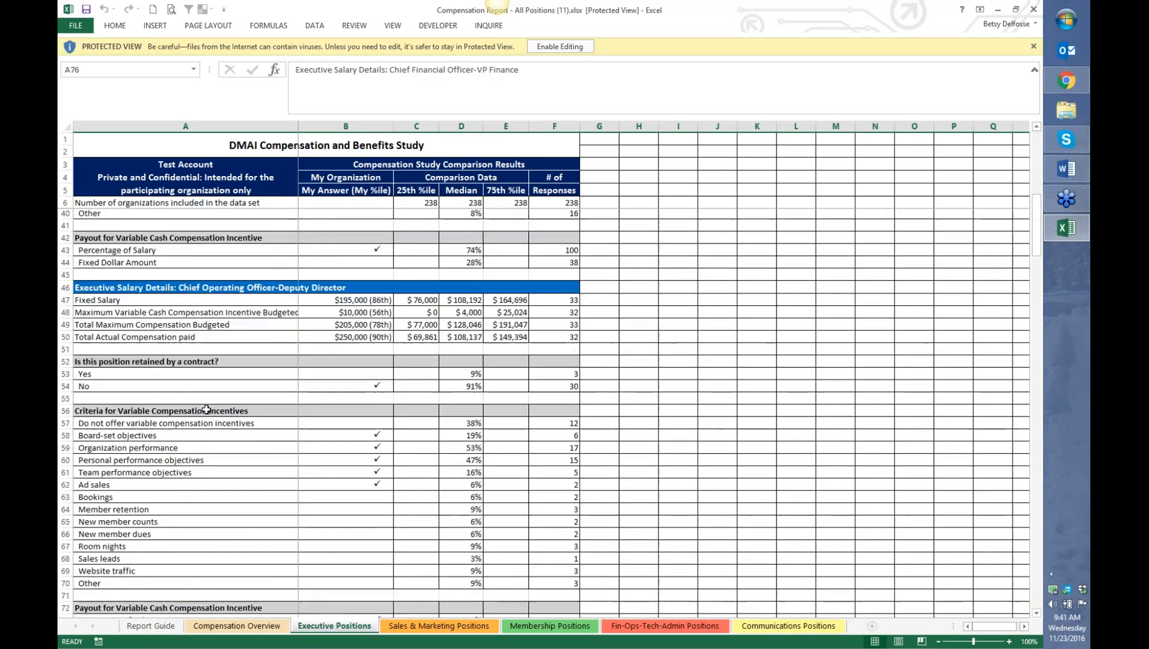
scroll(206, 409, "up", 6)
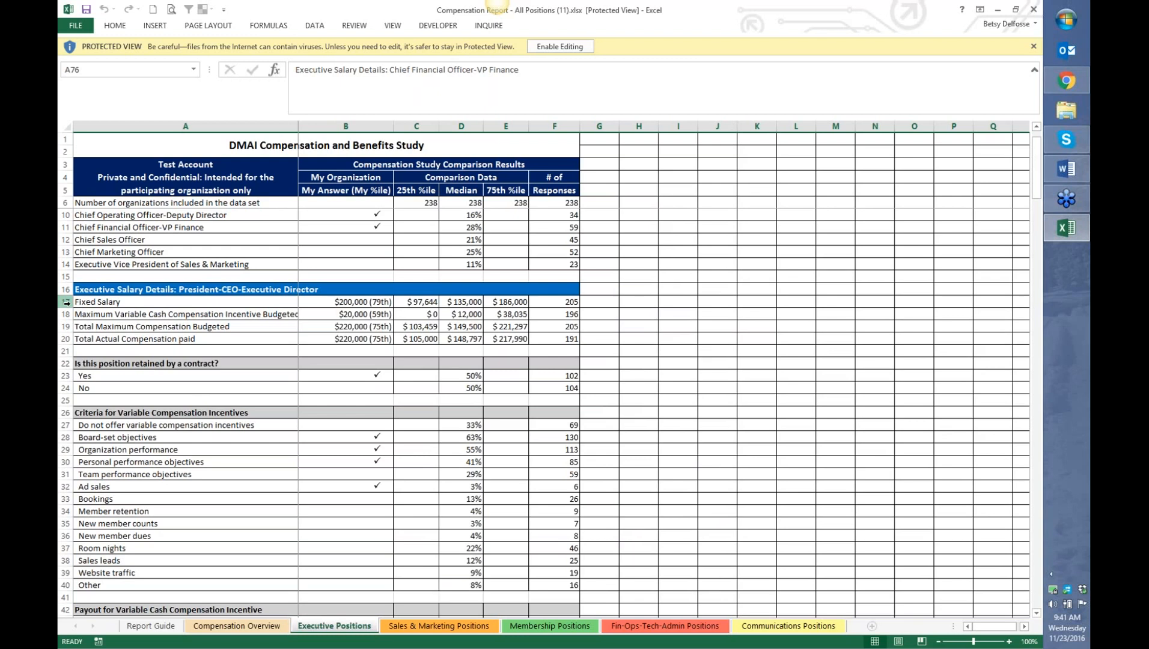
left_click(327, 301)
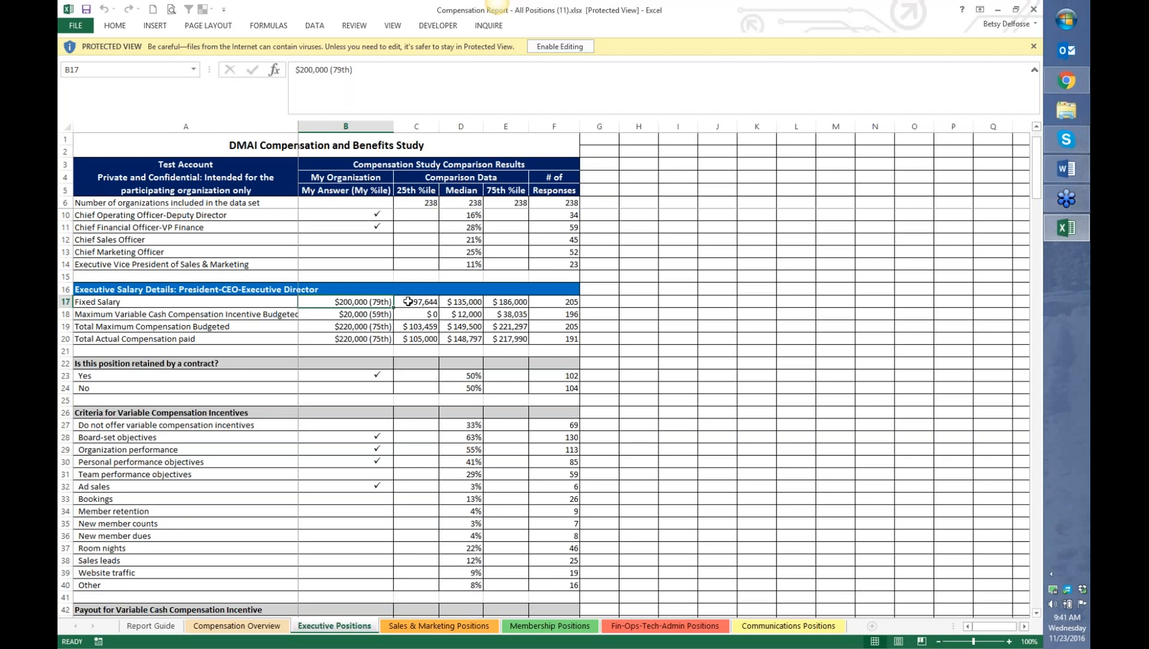
left_click(408, 302)
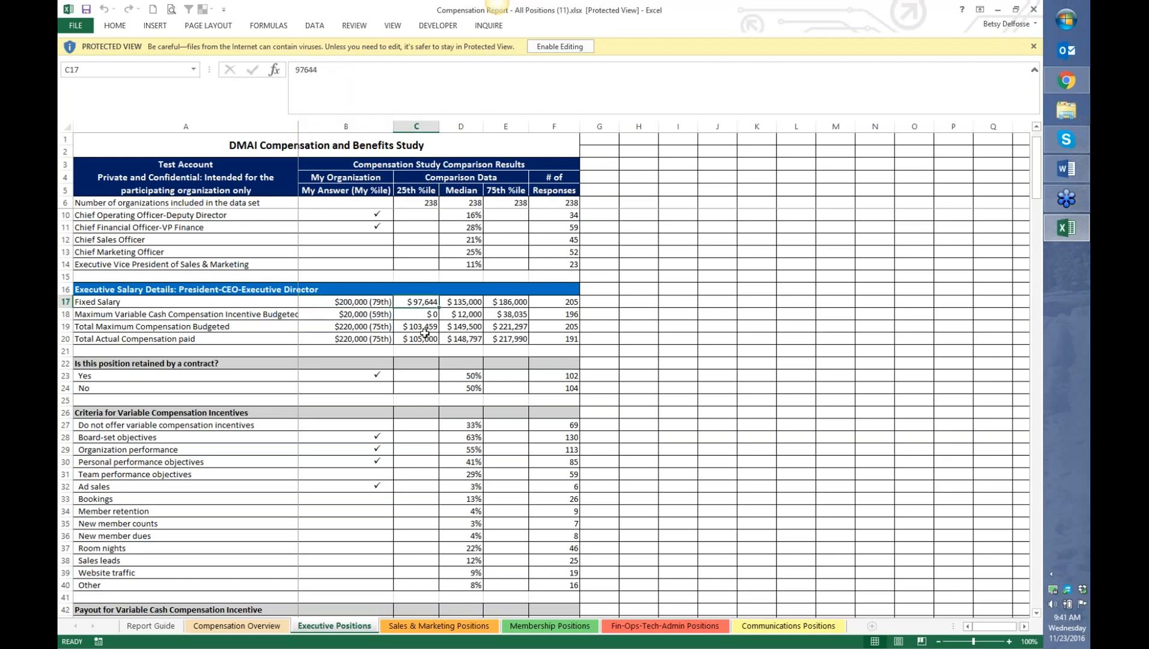
left_click(466, 305)
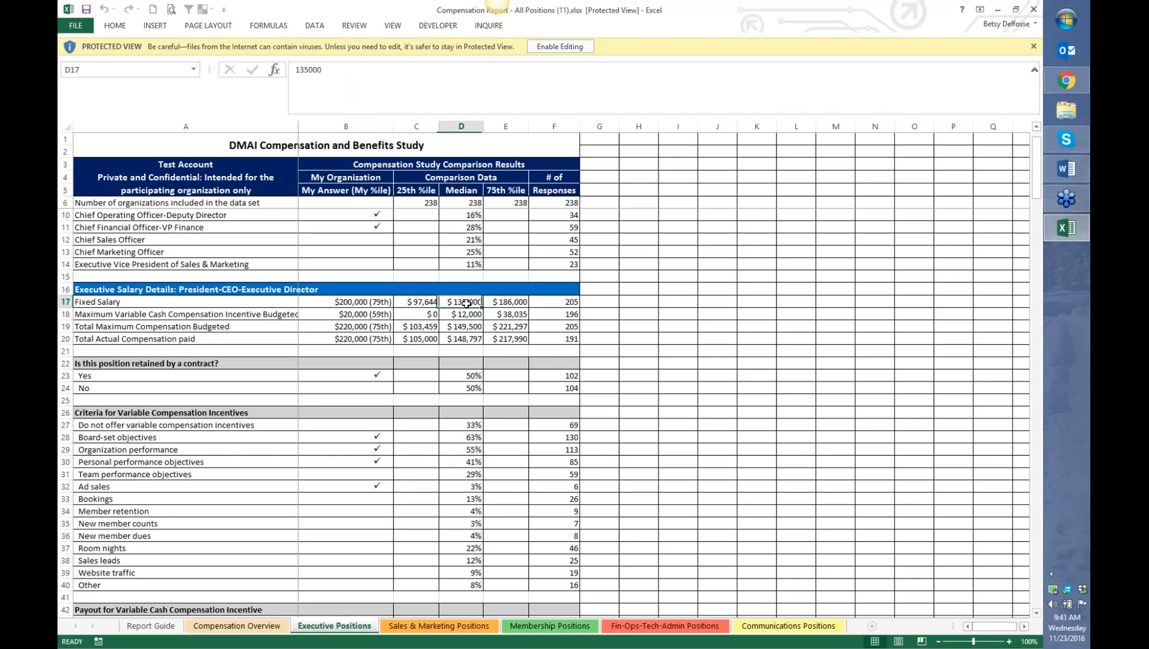
left_click(507, 303)
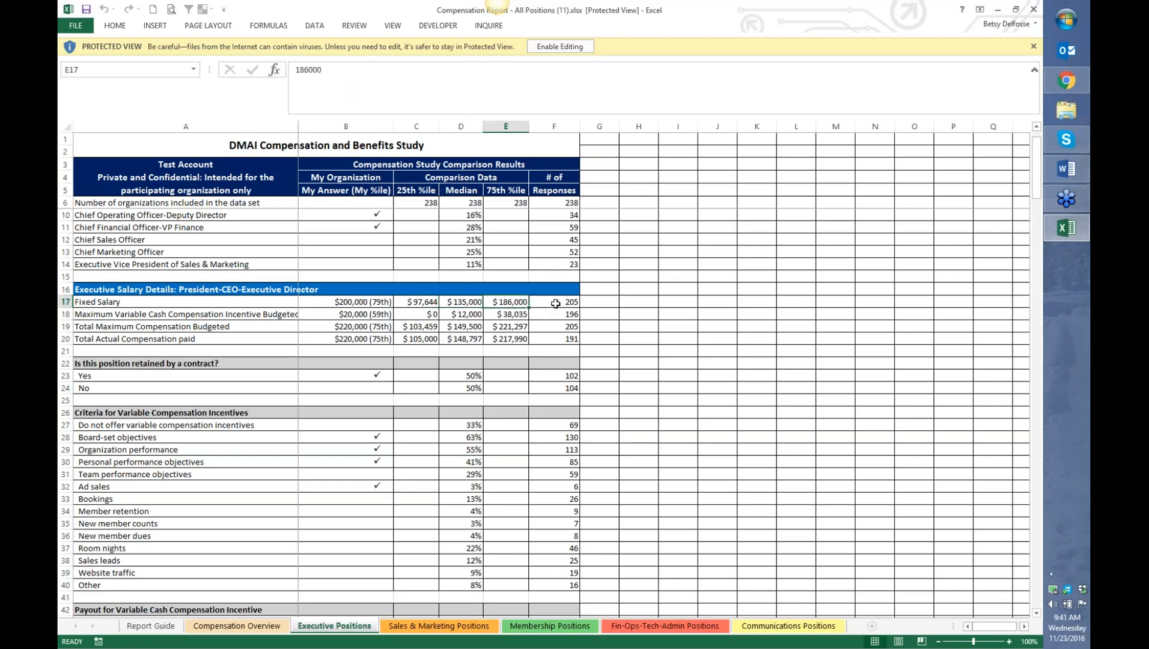
left_click(555, 303)
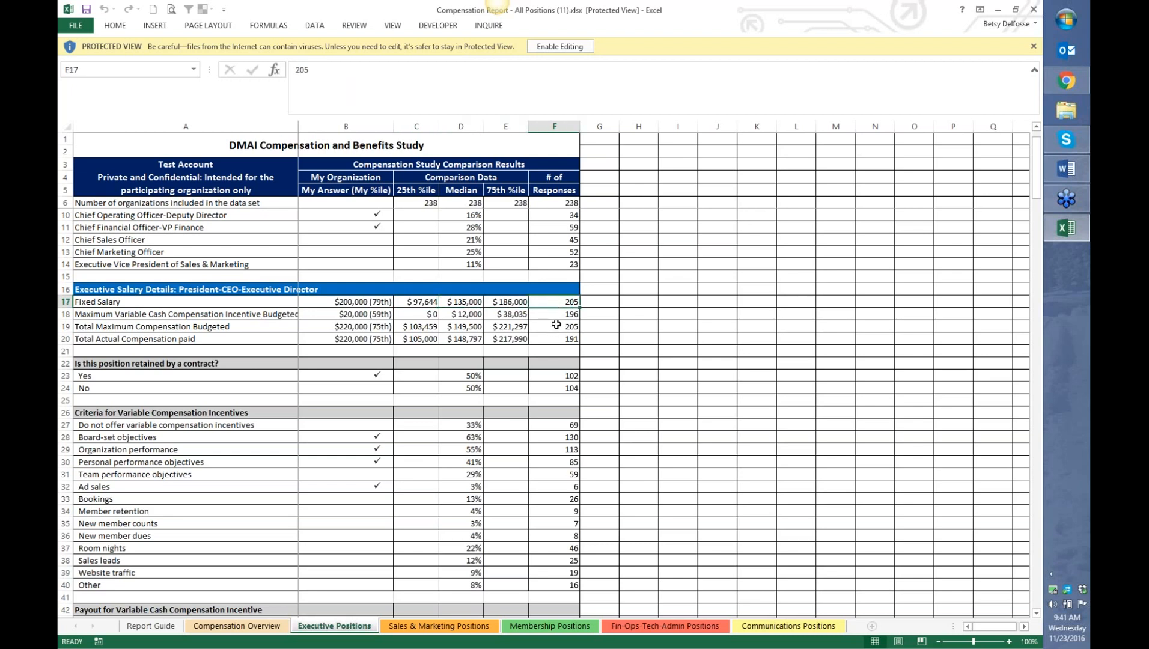
left_click(553, 320)
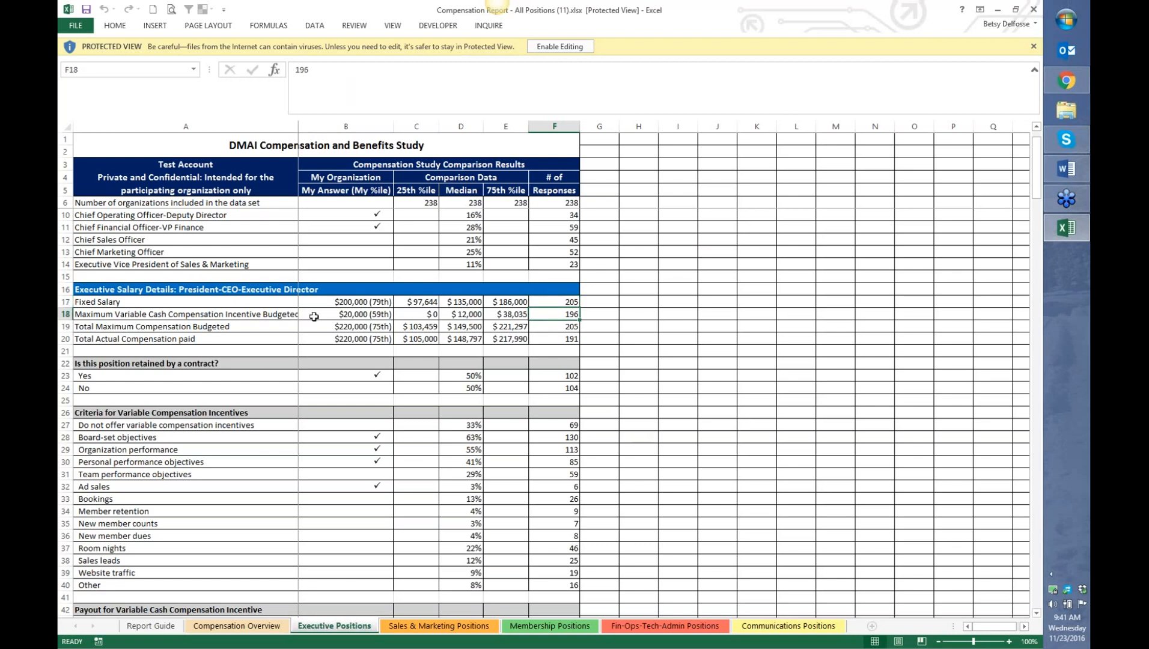
left_click(65, 316)
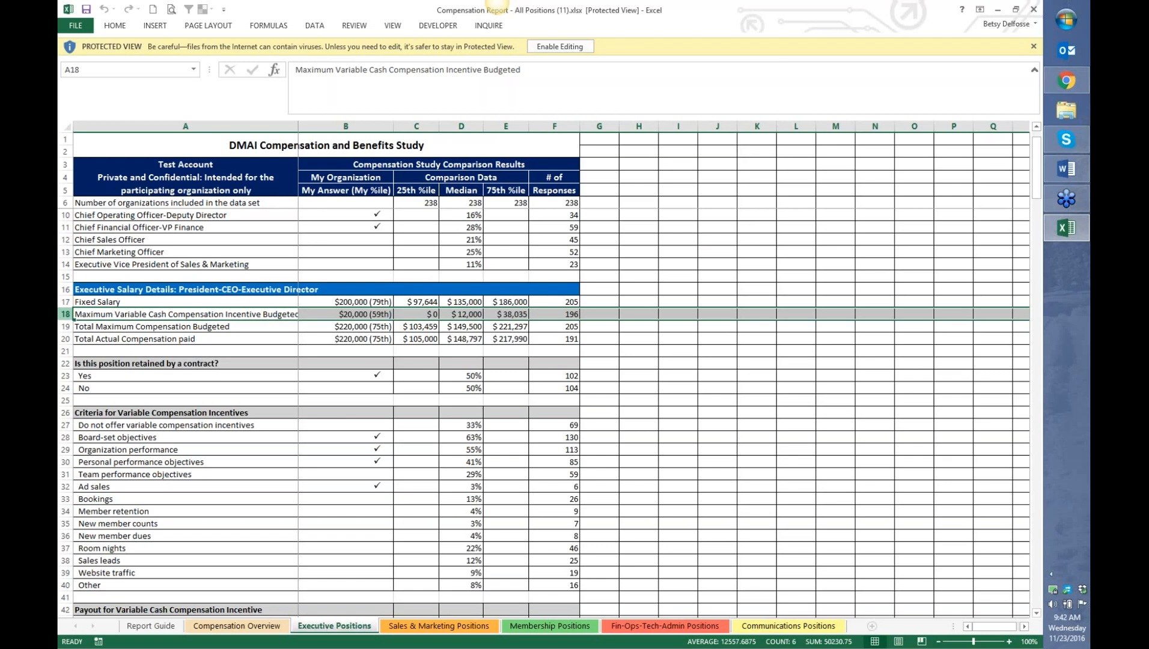
left_click(65, 301)
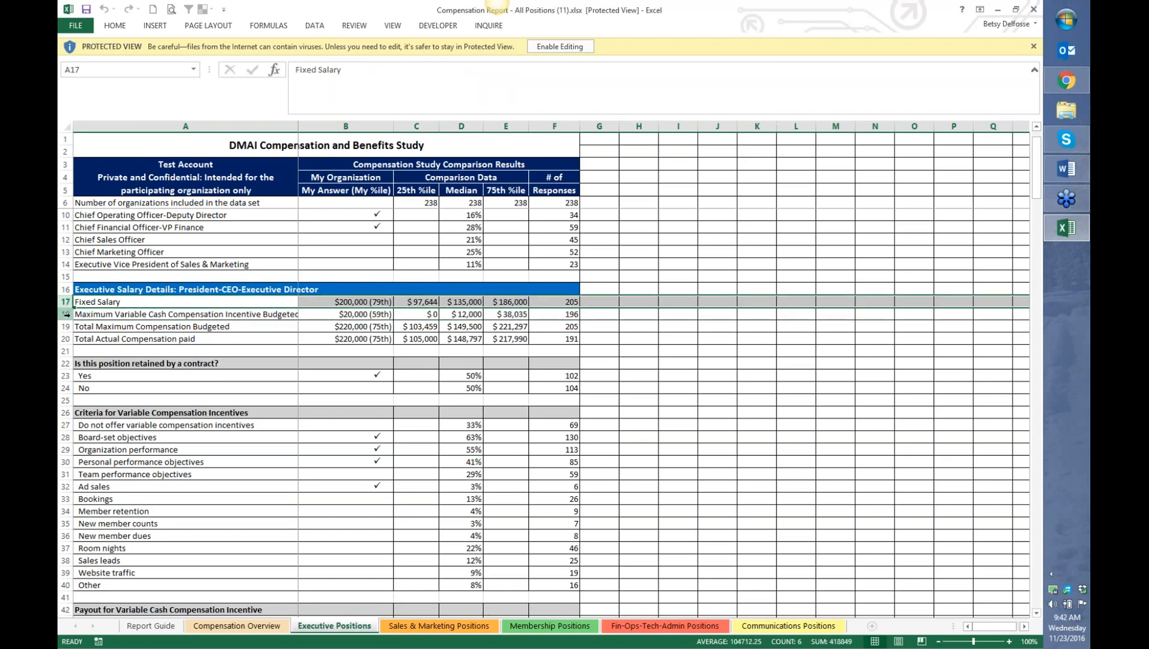
left_click(66, 314)
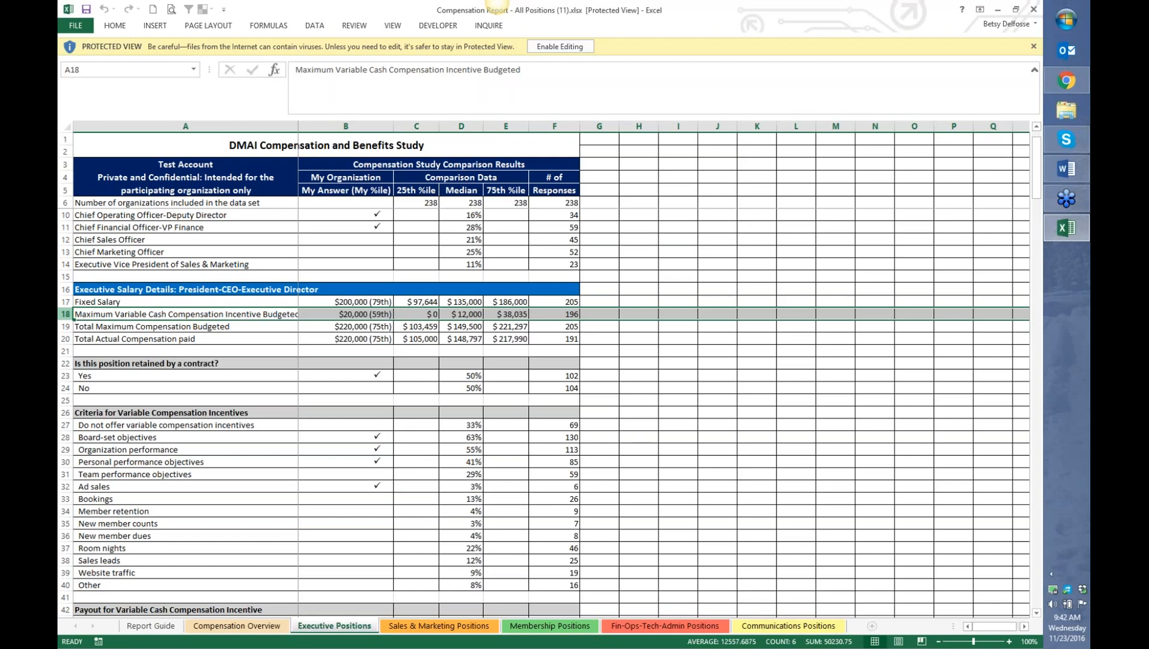
left_click(66, 326)
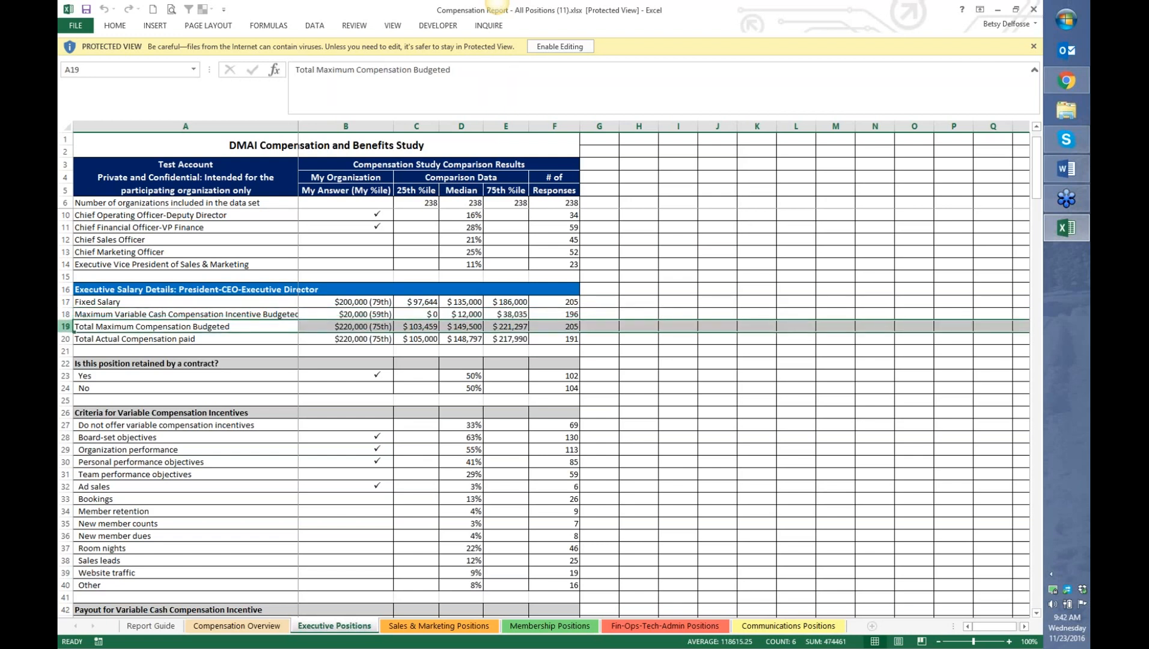
left_click(66, 338)
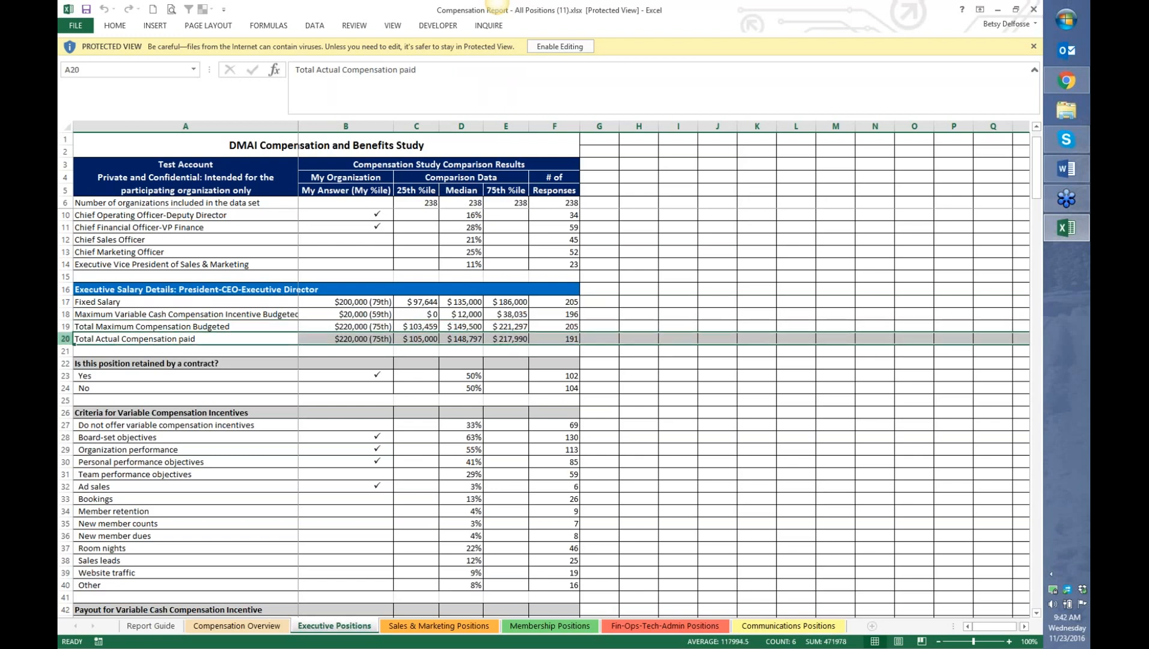
scroll(69, 334, "down", 2)
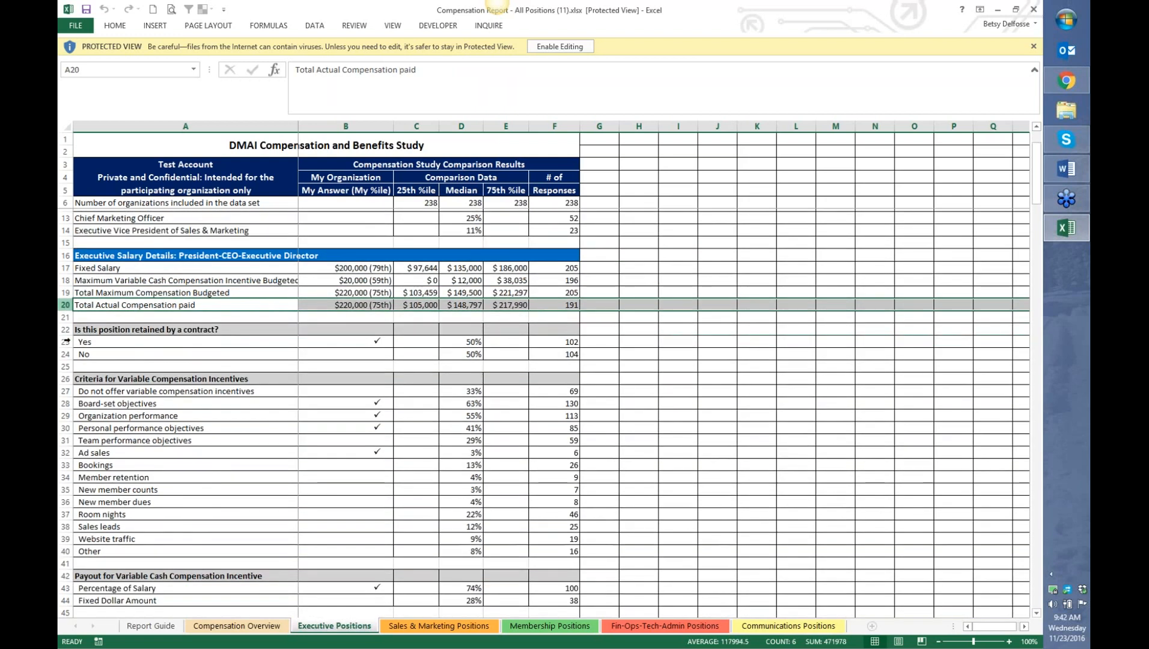
left_click(65, 301)
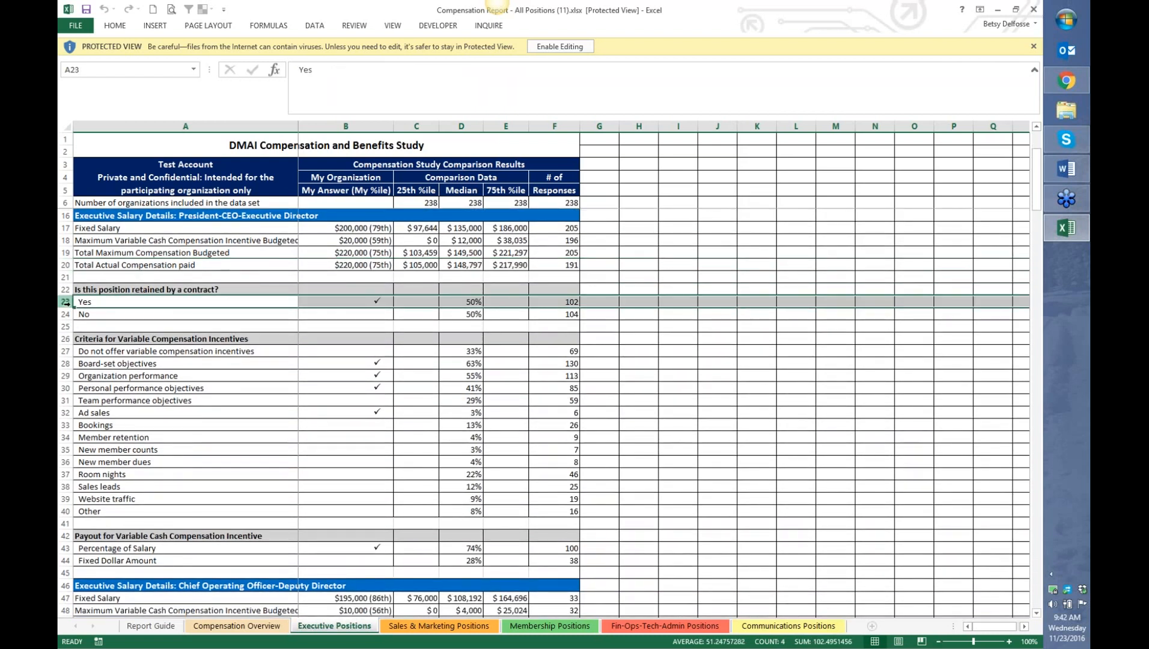
left_click(66, 289)
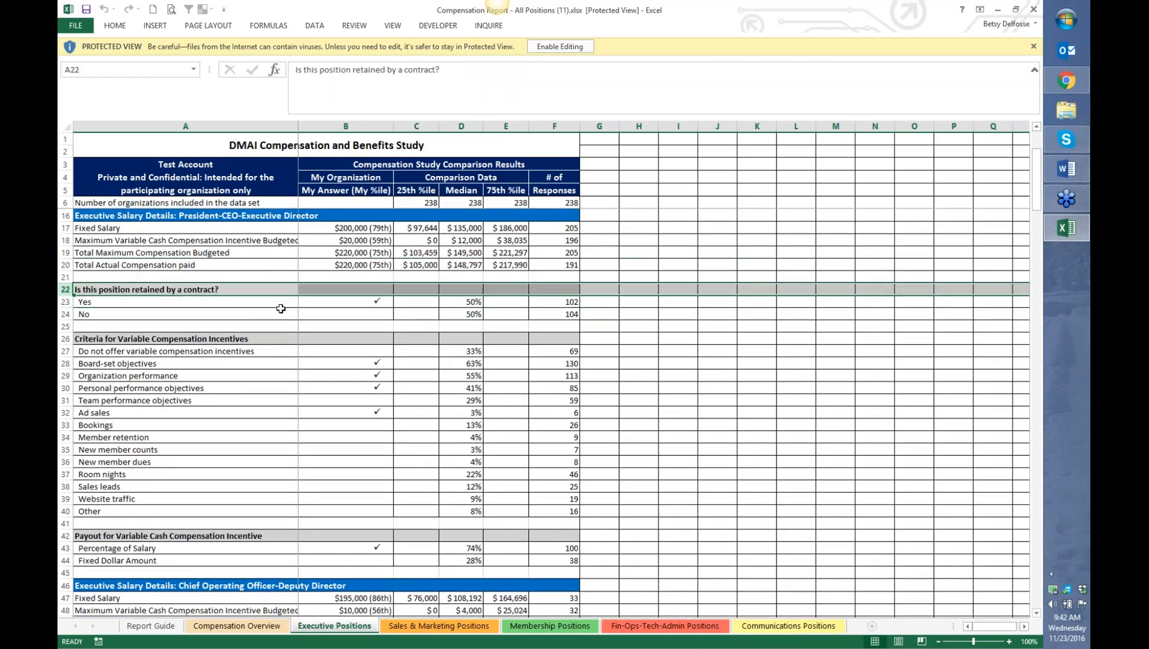
left_click(458, 302)
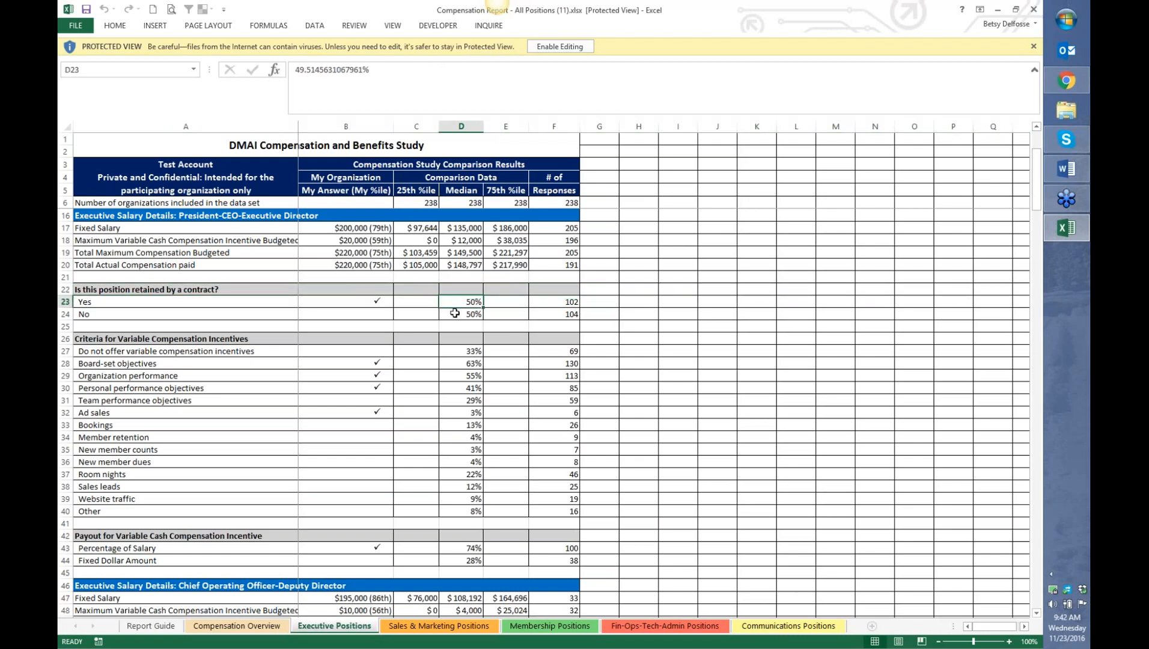
left_click(329, 301)
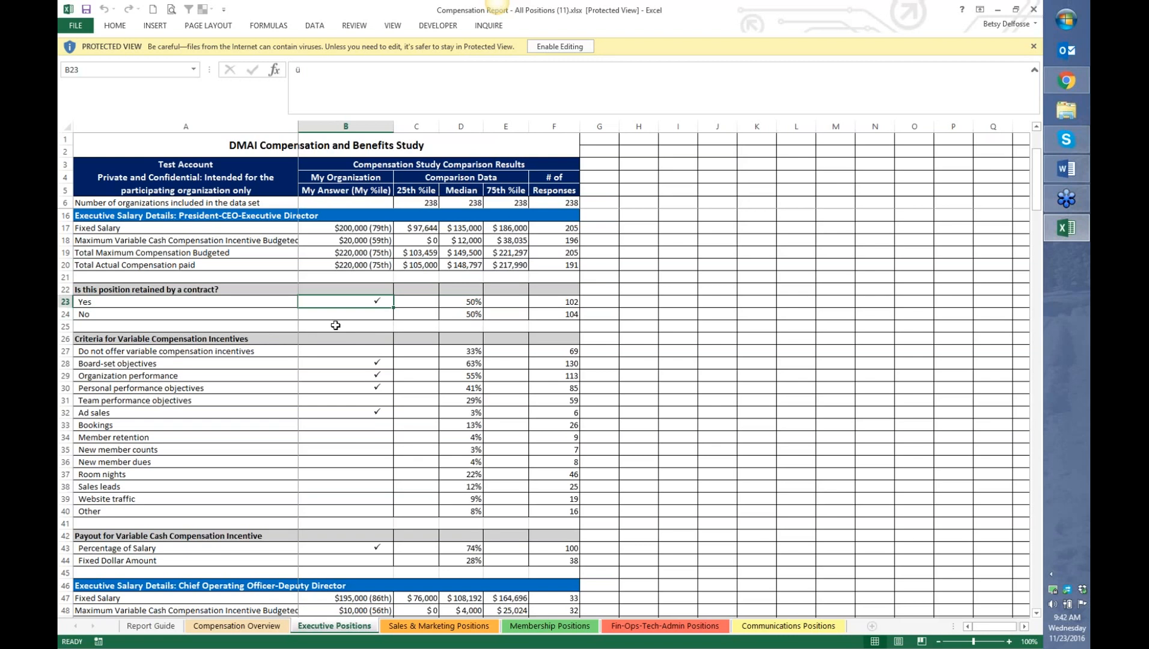
scroll(335, 325, "down", 1)
left_click(65, 300)
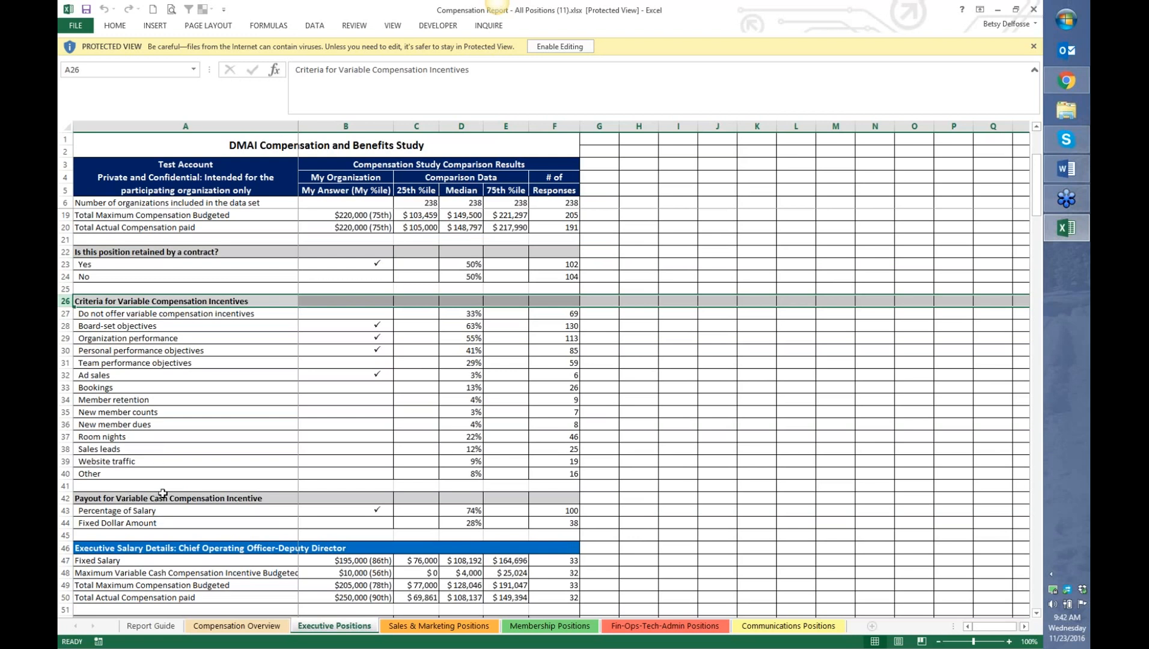
left_click(65, 498)
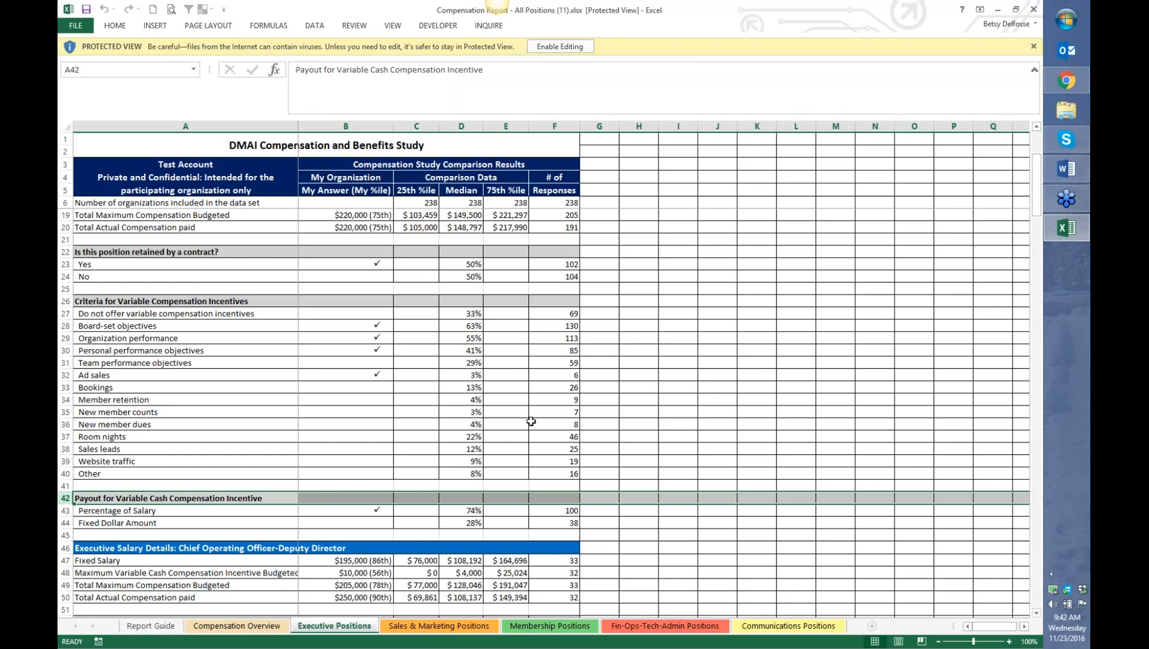
- Minimize Excel, generate the CEO Contracts & Performance Report, and open the downloaded .ppt file
left_click(997, 10)
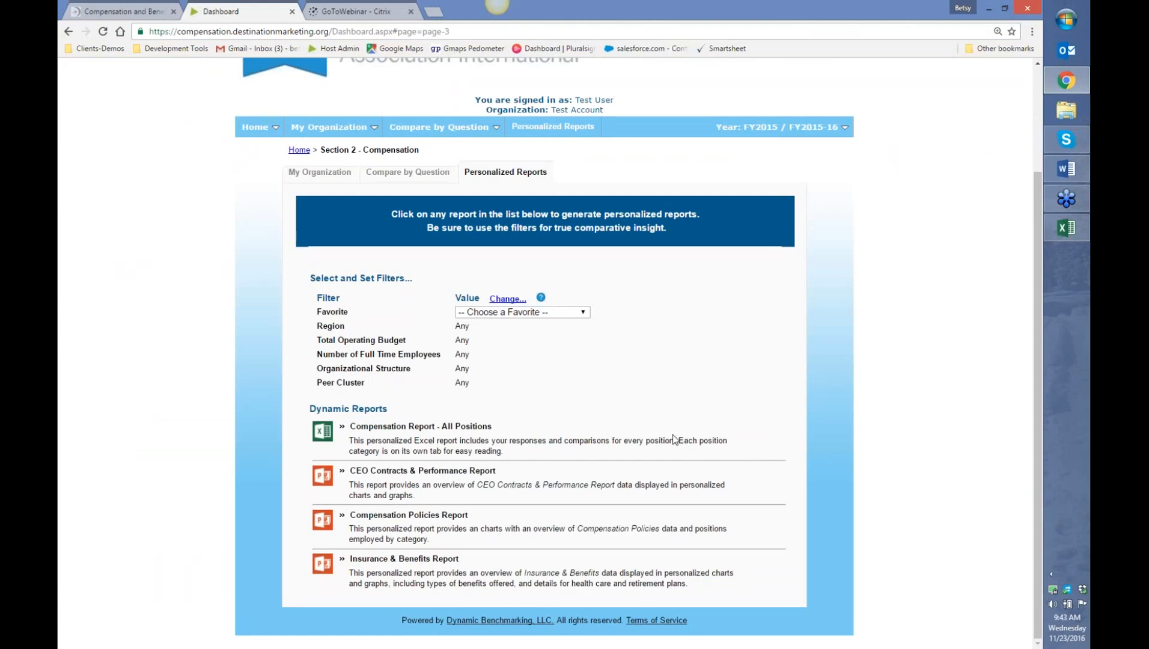
left_click(439, 473)
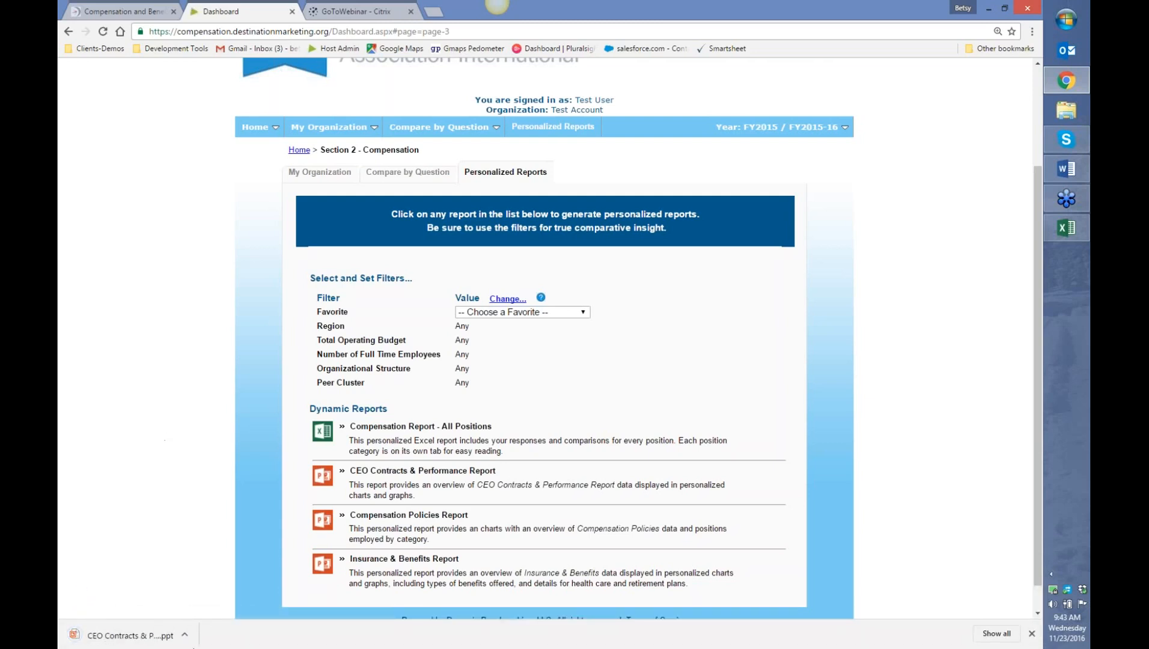
left_click(99, 642)
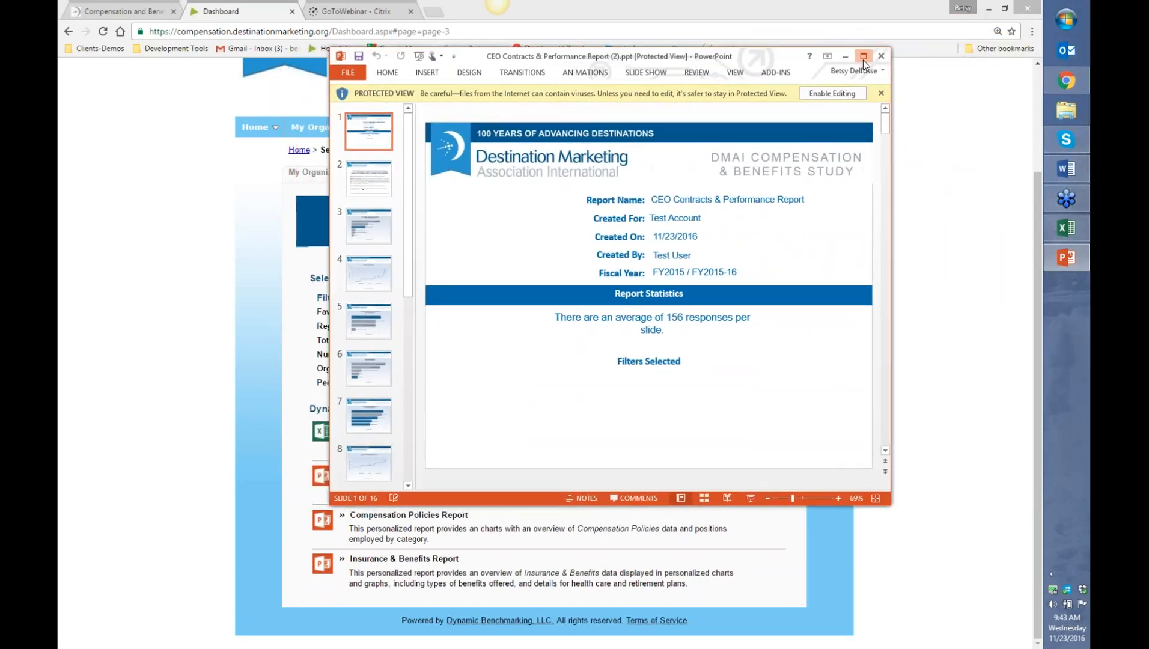
- Maximize the PowerPoint window and go to slide 2, which explains the quartiles
left_click(862, 60)
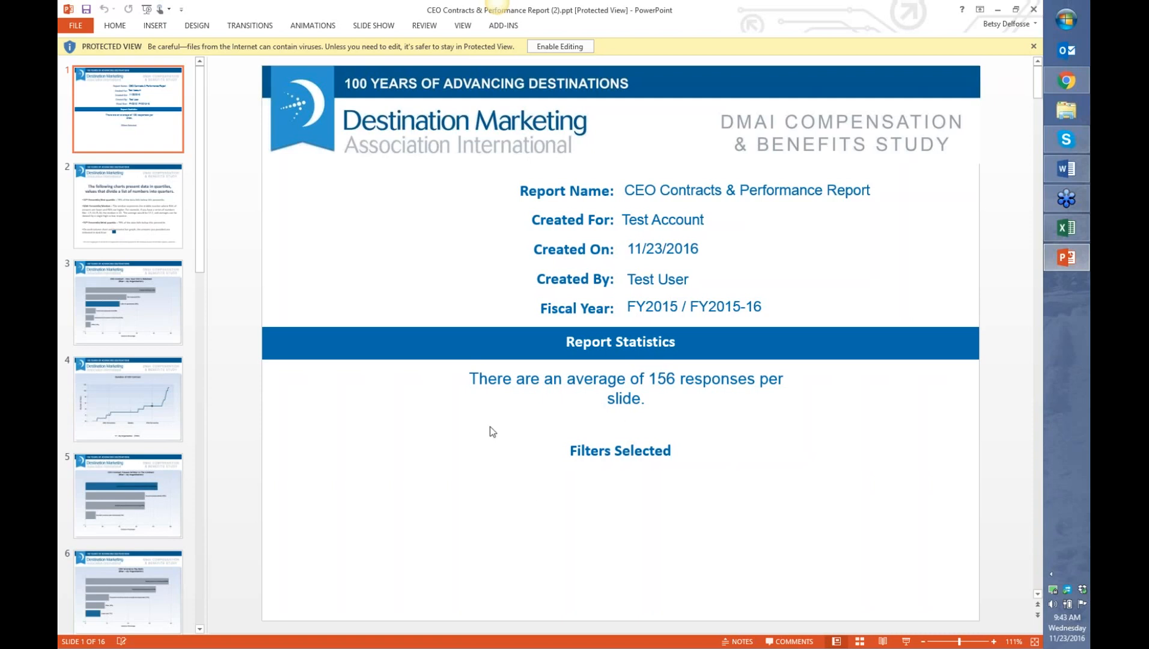
left_click(161, 227)
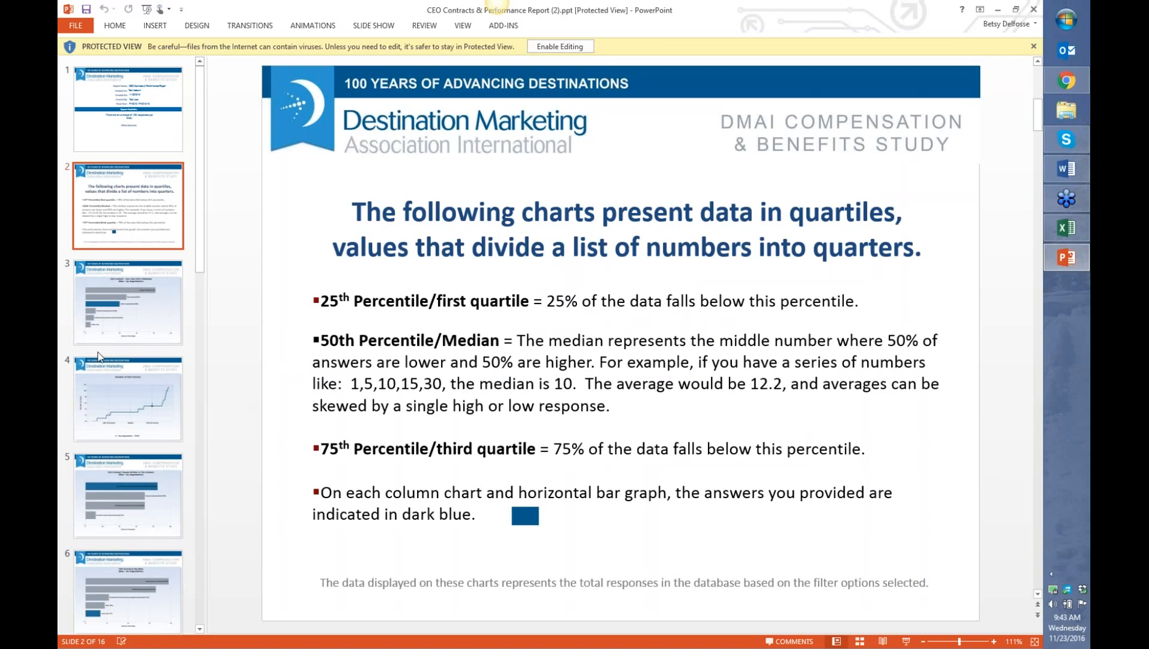
- Move past the slide 3 CEO contract retention chart to slide 4, Duration of CEO Contract
left_click(116, 324)
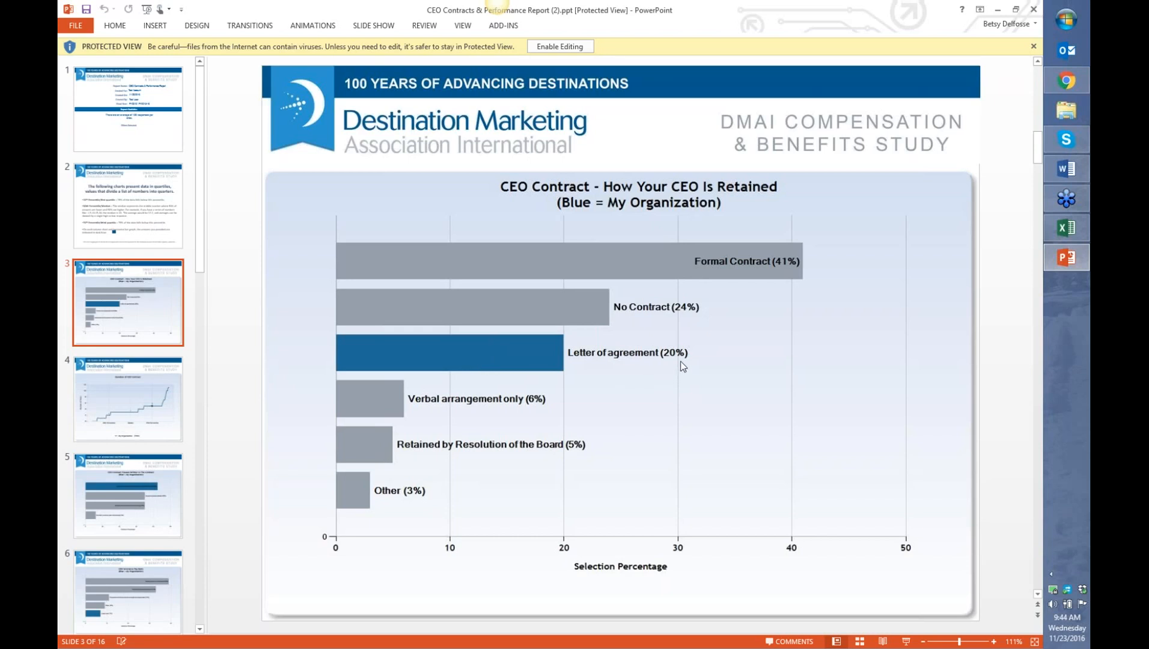
left_click(147, 403)
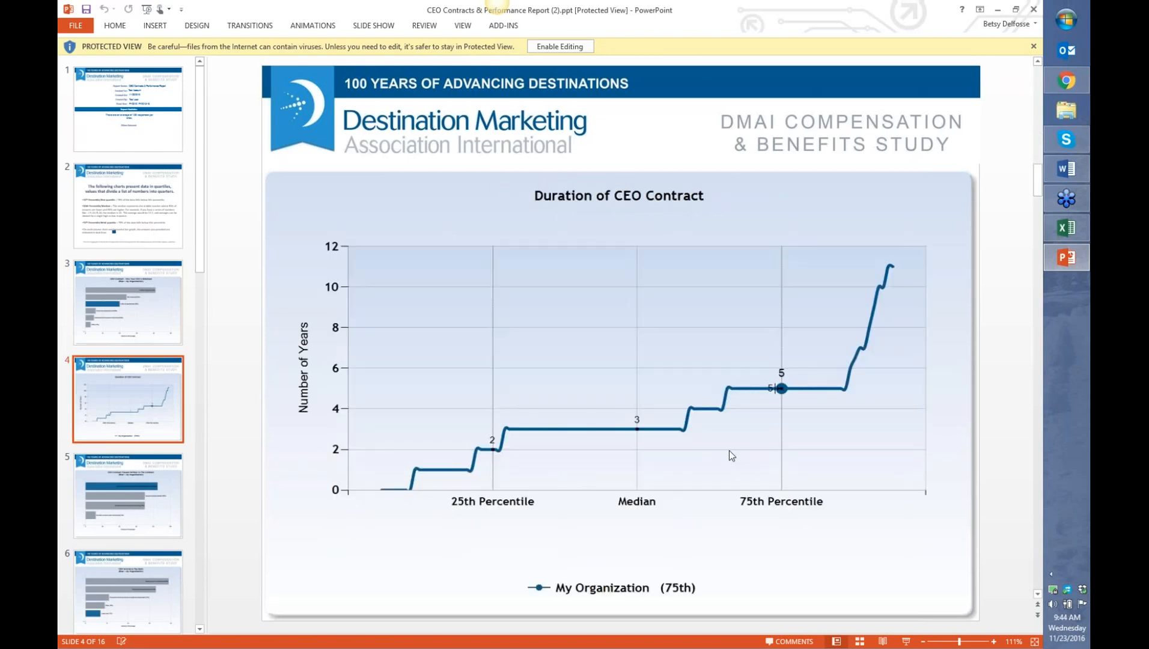